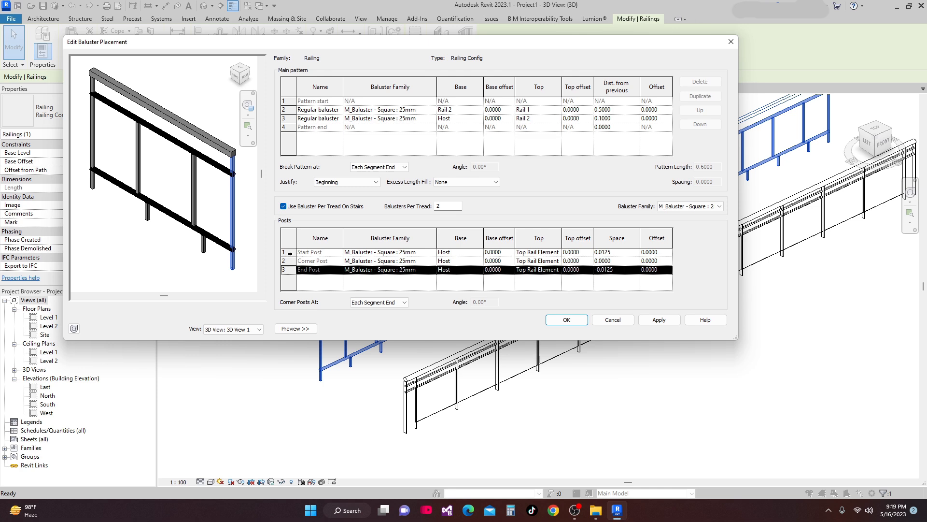
Check the end post and corner post rows, and accept the baluster placement and railing type settings
click(288, 269)
click(288, 261)
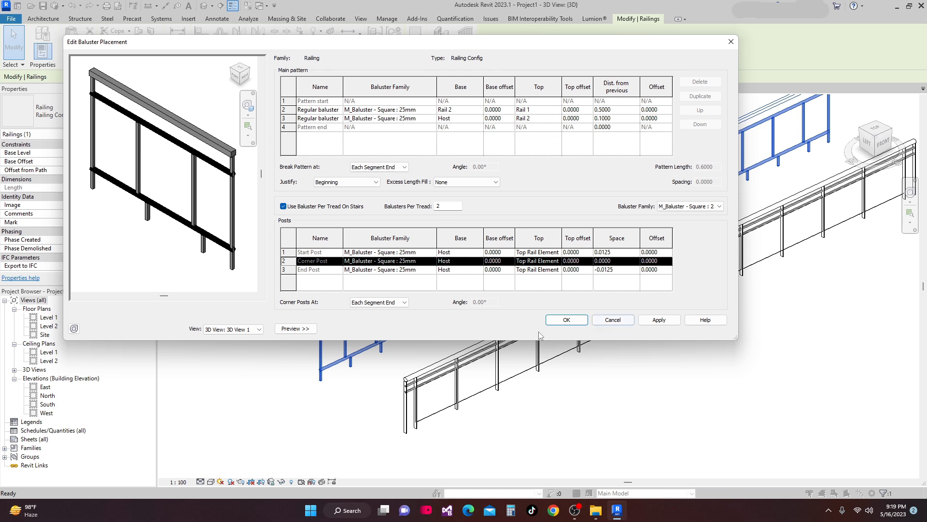
click(563, 323)
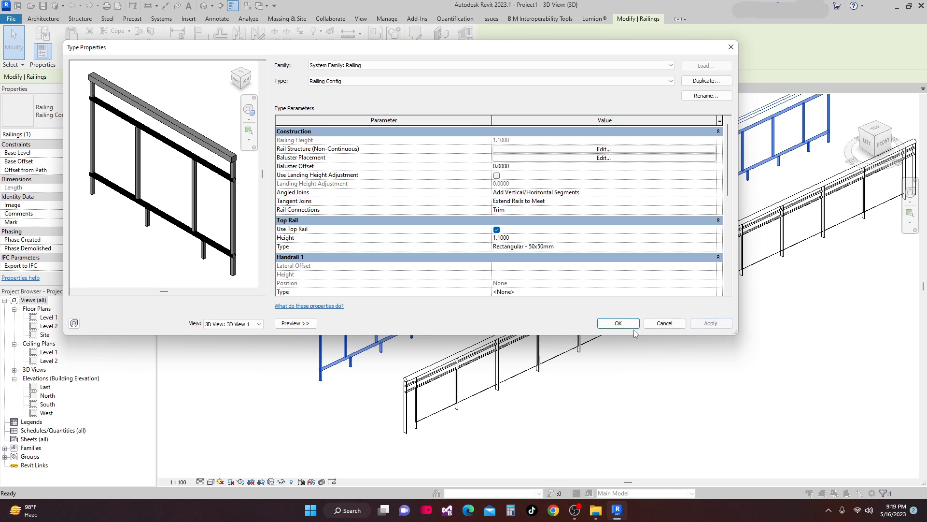
click(627, 324)
Start a new railing path in the Level 1 floor plan with chained segments and the Railing Config type
click(180, 89)
scroll(439, 290, down, 1)
middle_drag(453, 293, 449, 262)
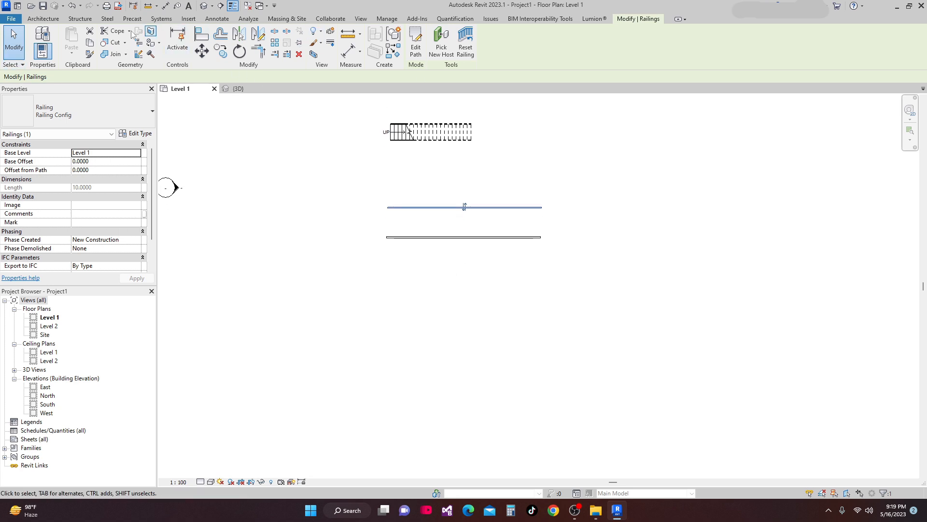
click(43, 20)
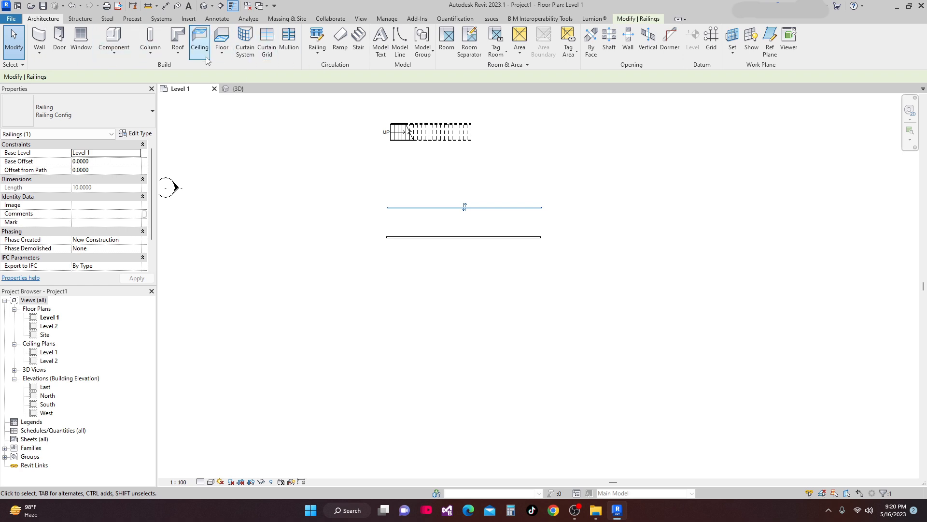
click(318, 38)
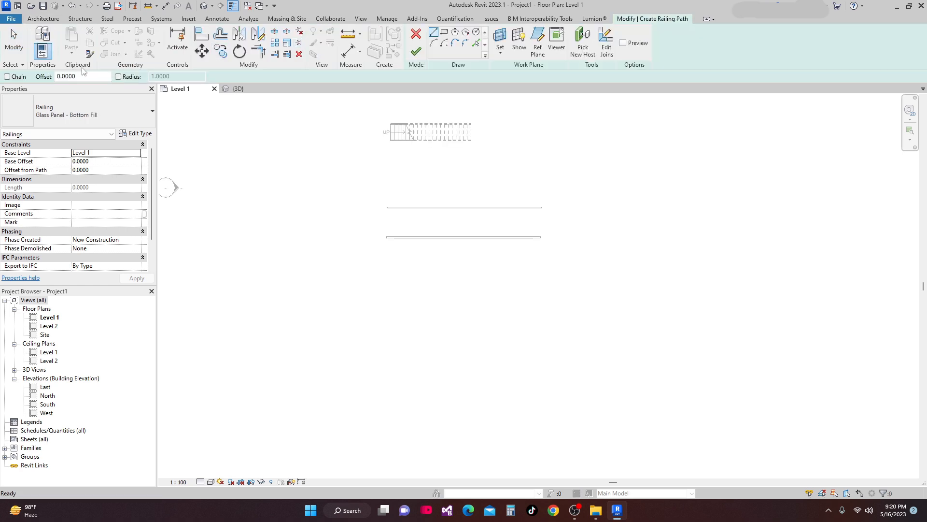
click(7, 77)
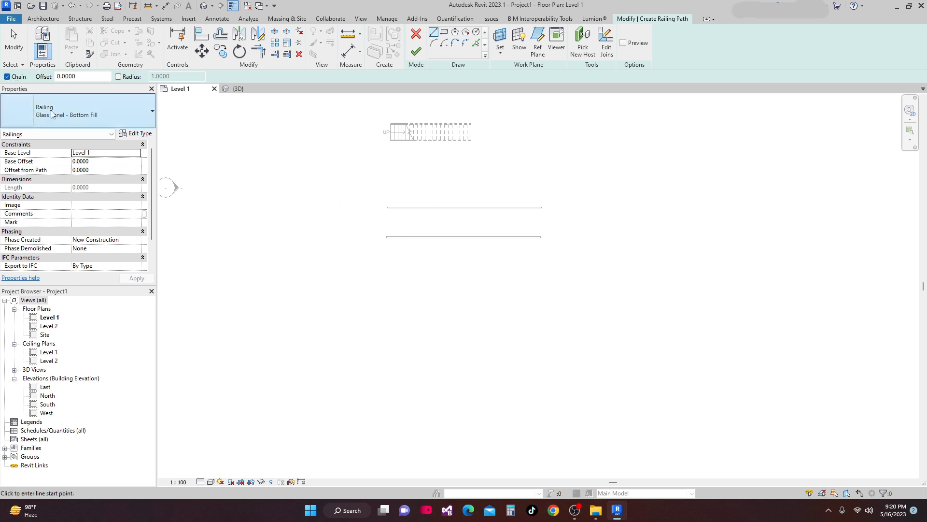
click(152, 112)
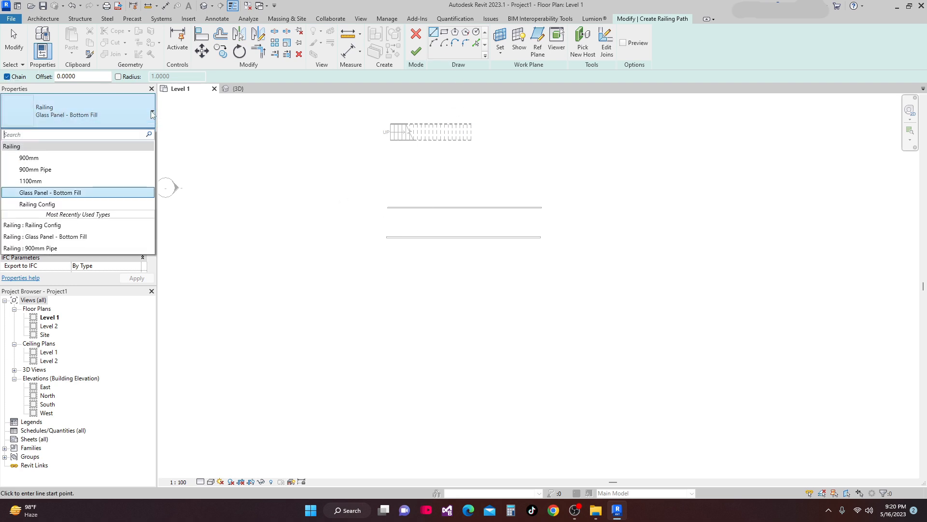
click(35, 205)
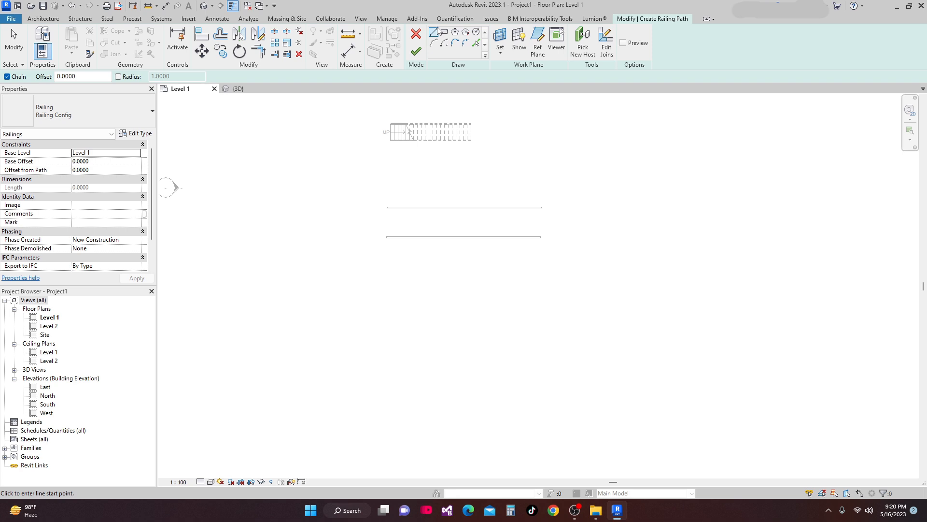
Sketch an L-shaped path about 8.8 m long in total below the two straight railings, and finish the railing
click(388, 269)
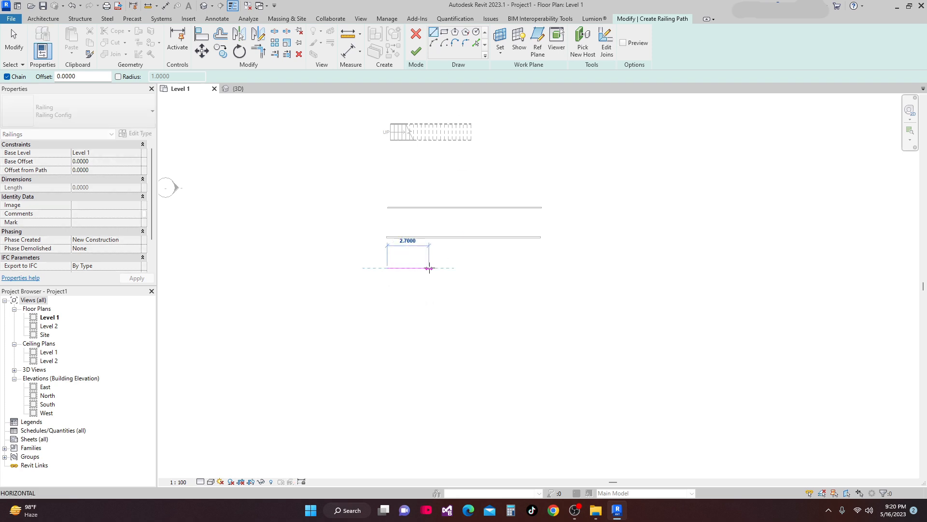
click(466, 268)
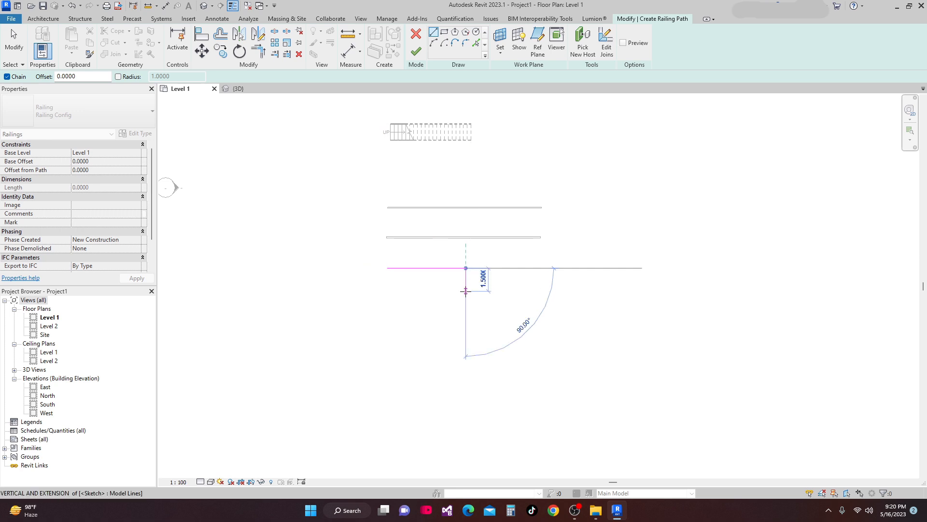
click(466, 324)
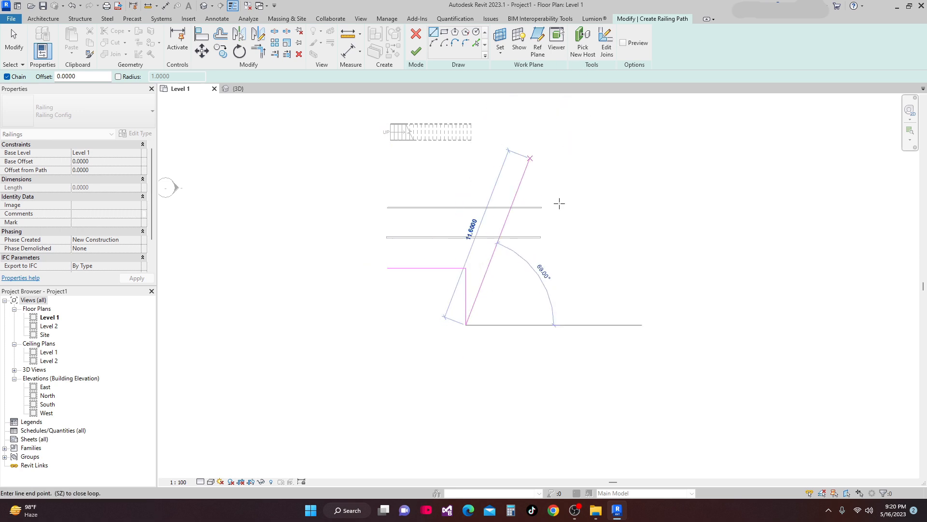
click(21, 46)
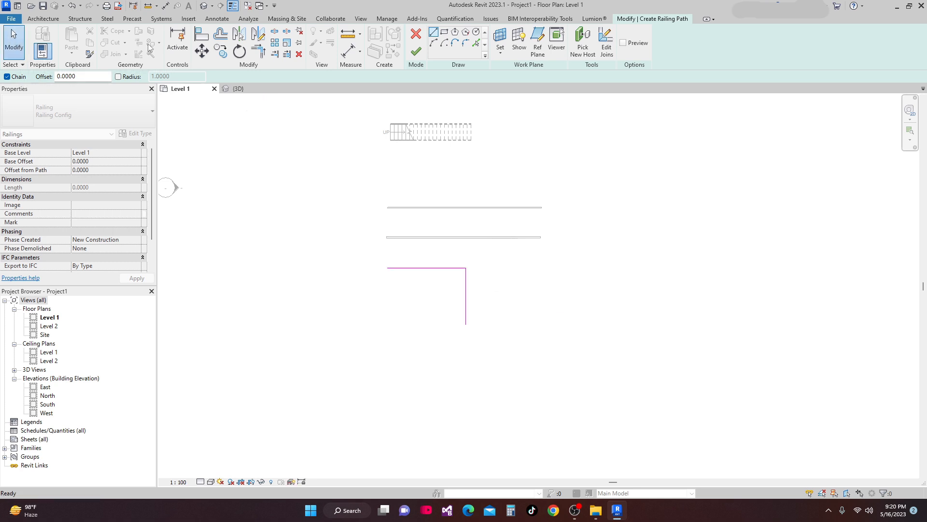
click(415, 51)
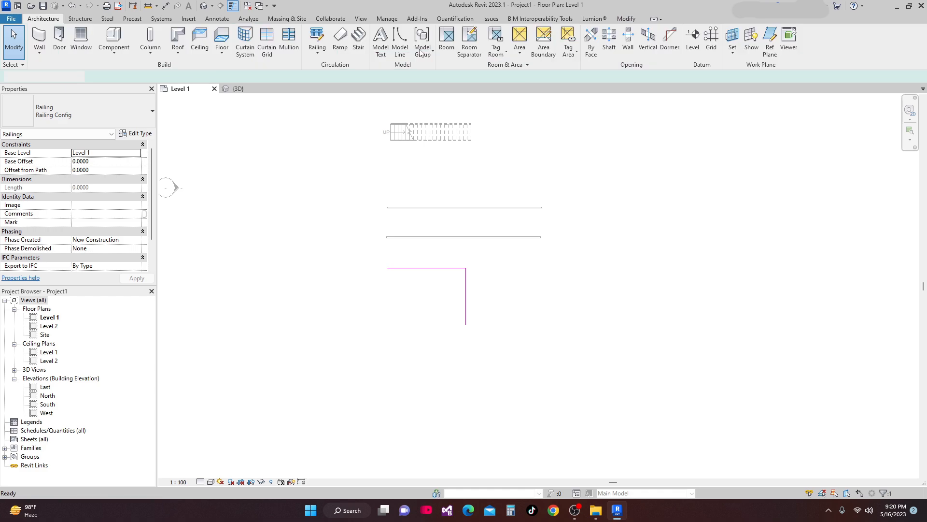
Show the new L-shaped railing up close in the 3D view and select it
click(244, 90)
scroll(663, 366, up, 2)
middle_drag(663, 367, 611, 315)
middle_drag(450, 375, 463, 341)
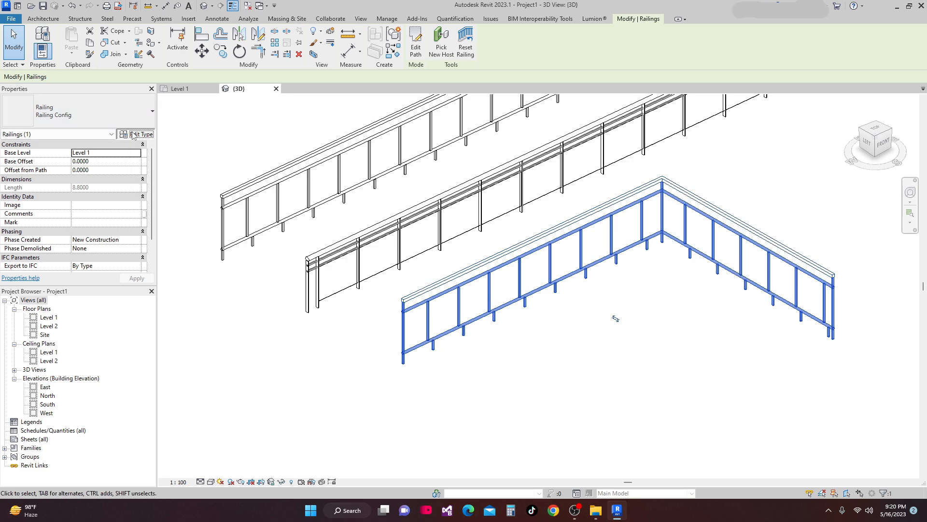
Set the corner post's base to Rail 2 in the Railing Config baluster placement, and apply the change to the type
click(136, 133)
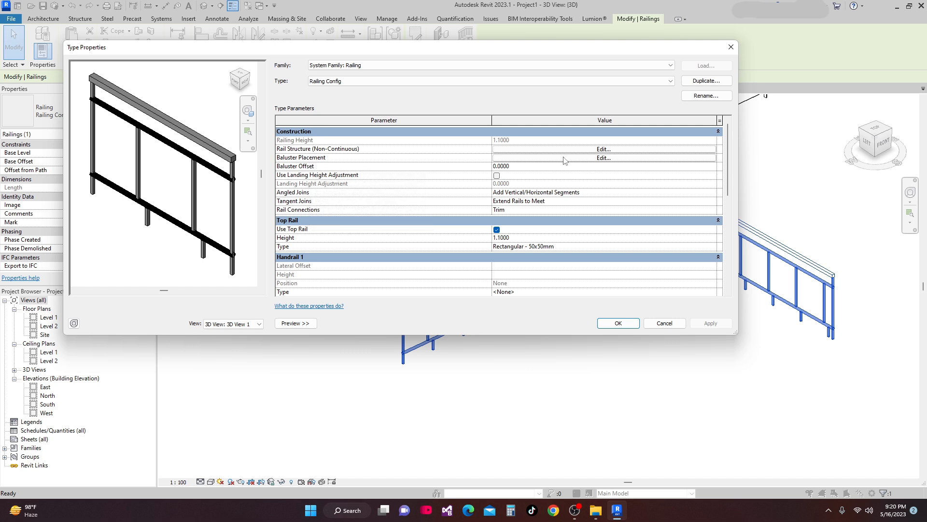
click(604, 158)
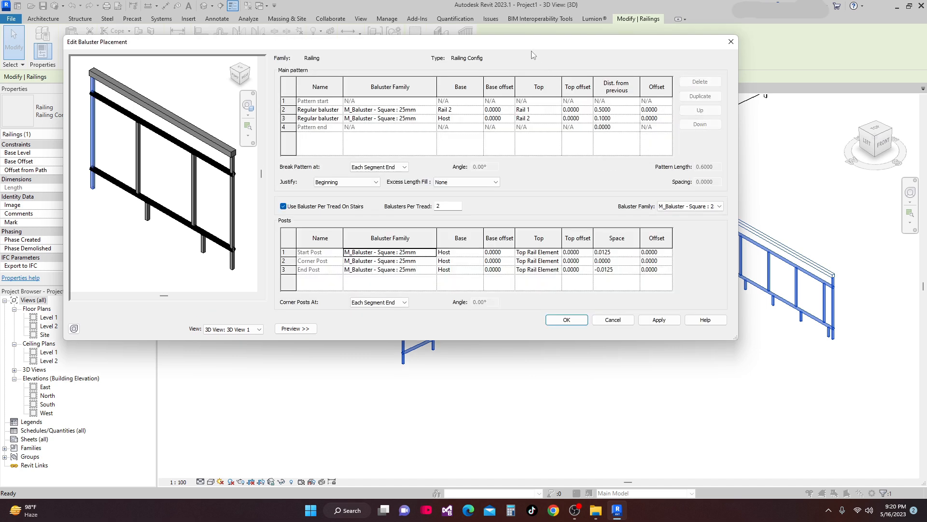
drag(438, 44, 291, 37)
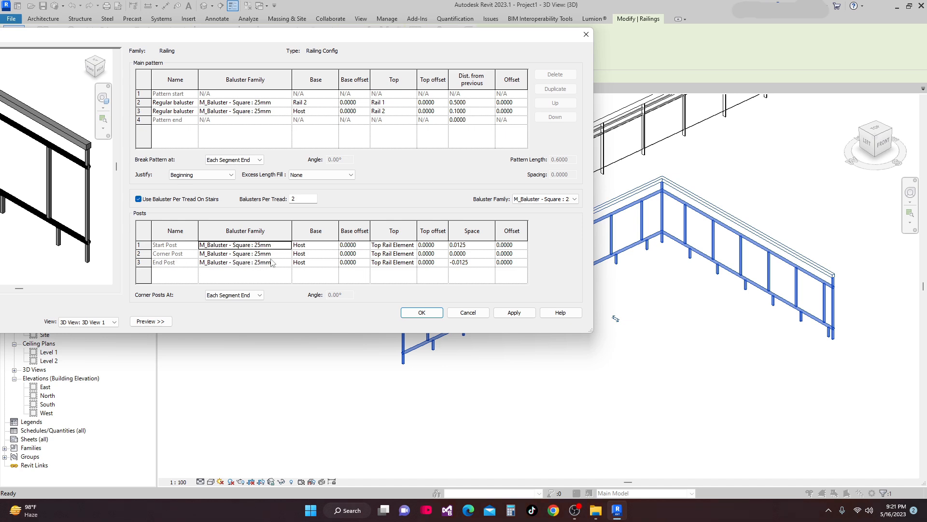
click(329, 253)
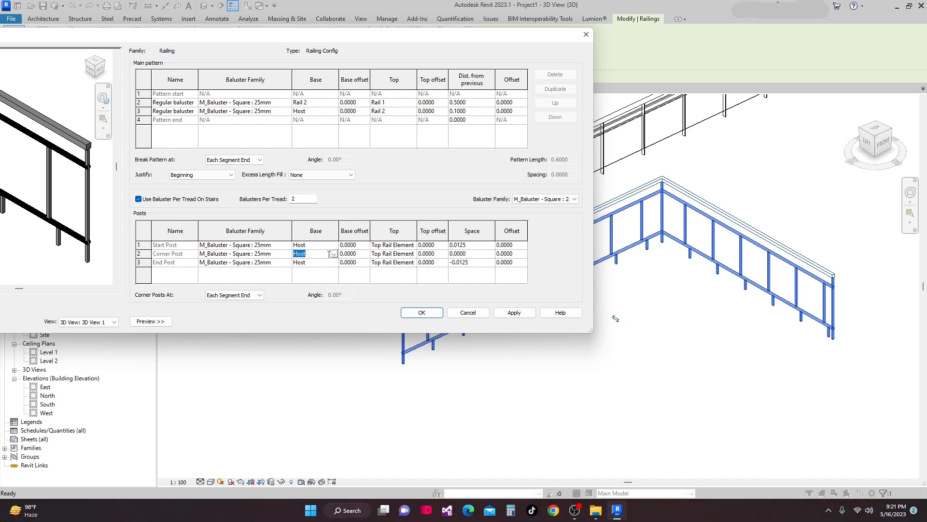
click(333, 254)
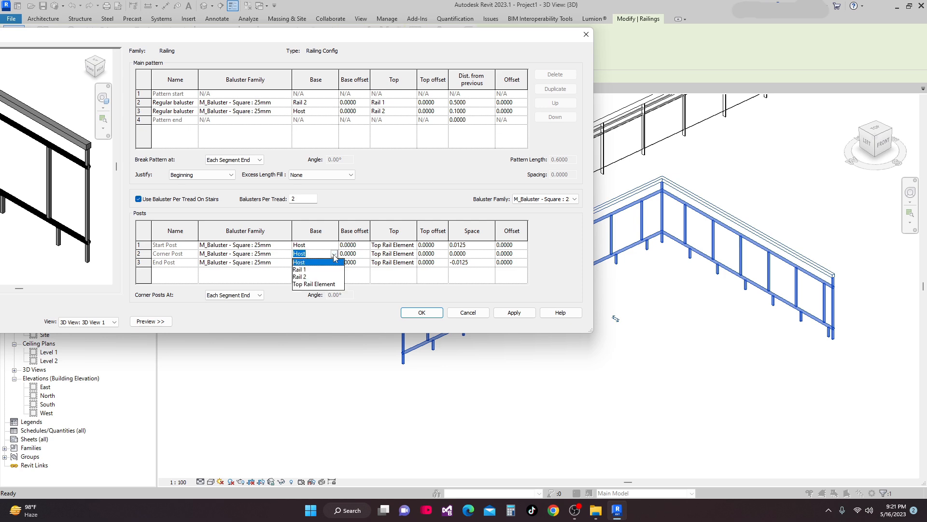
click(300, 277)
click(514, 313)
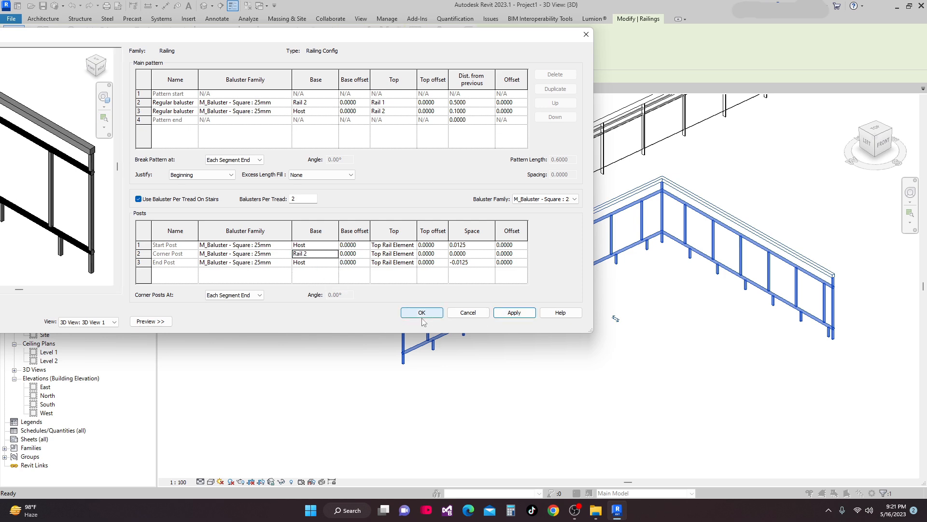
click(421, 313)
click(566, 316)
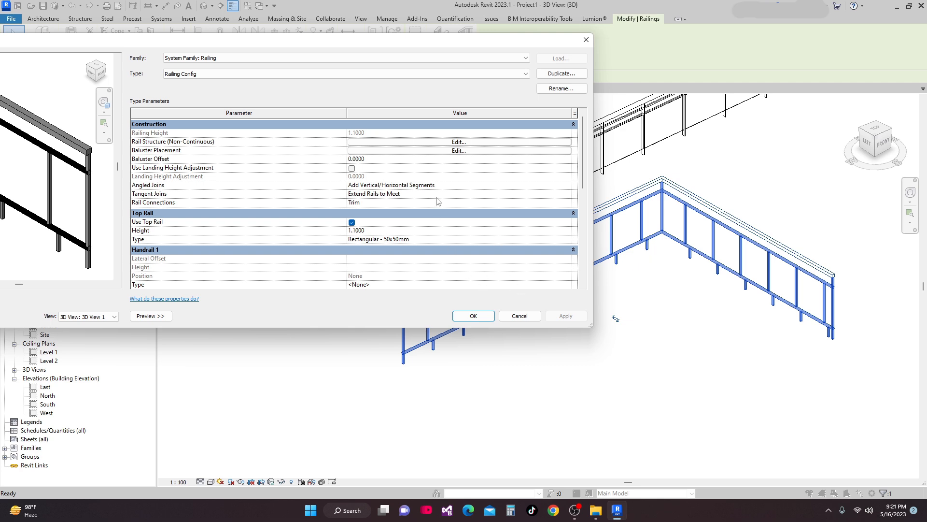
Set the corner post's top to Rail 1 in the baluster placement, and apply the change to the railing type
click(456, 151)
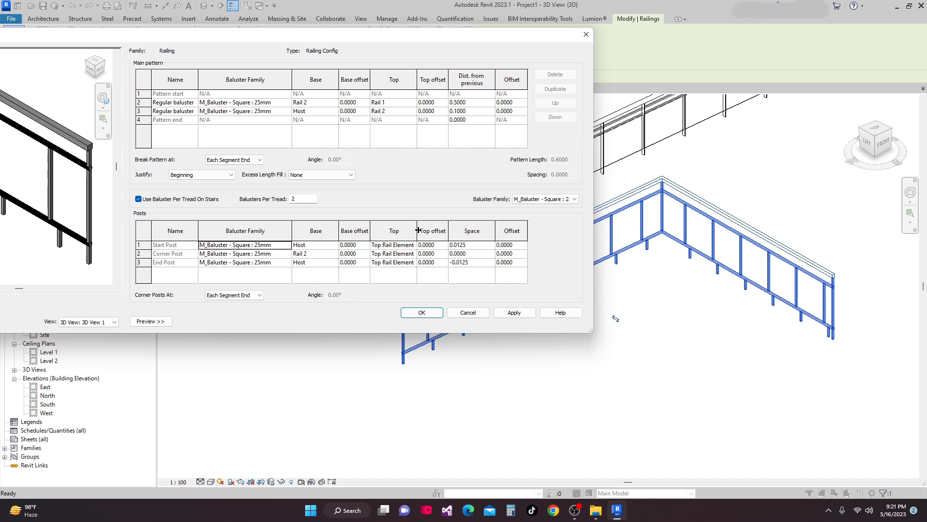
mouse_move(416, 232)
mouse_down()
mouse_move(471, 231)
mouse_move(423, 237)
mouse_up()
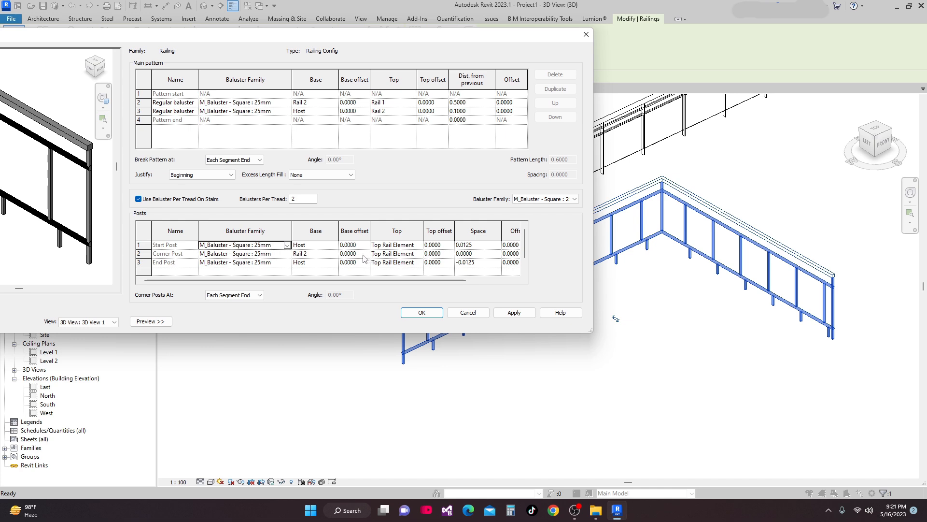
click(421, 255)
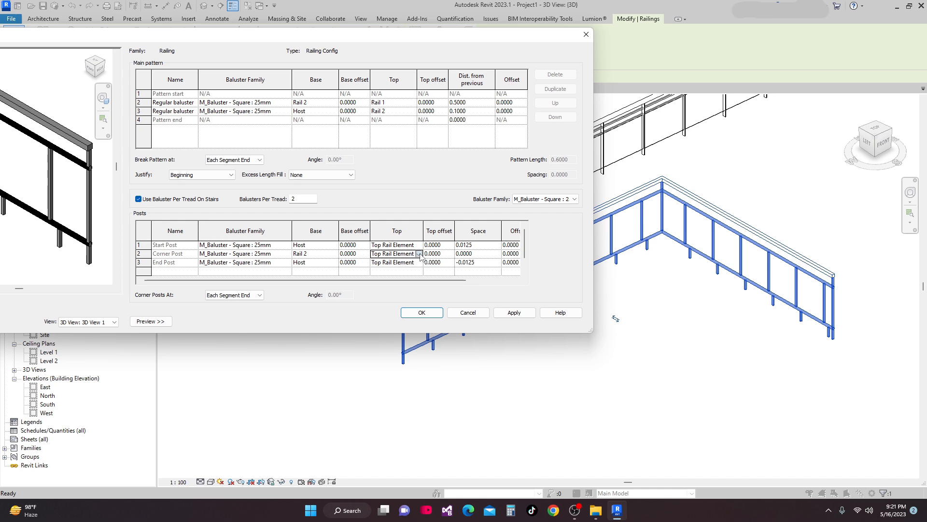
click(418, 254)
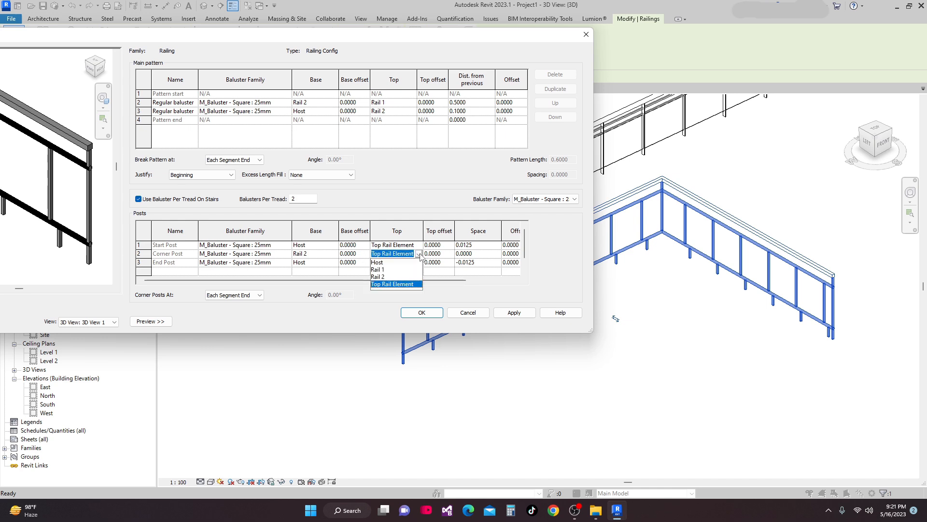
click(379, 269)
click(514, 313)
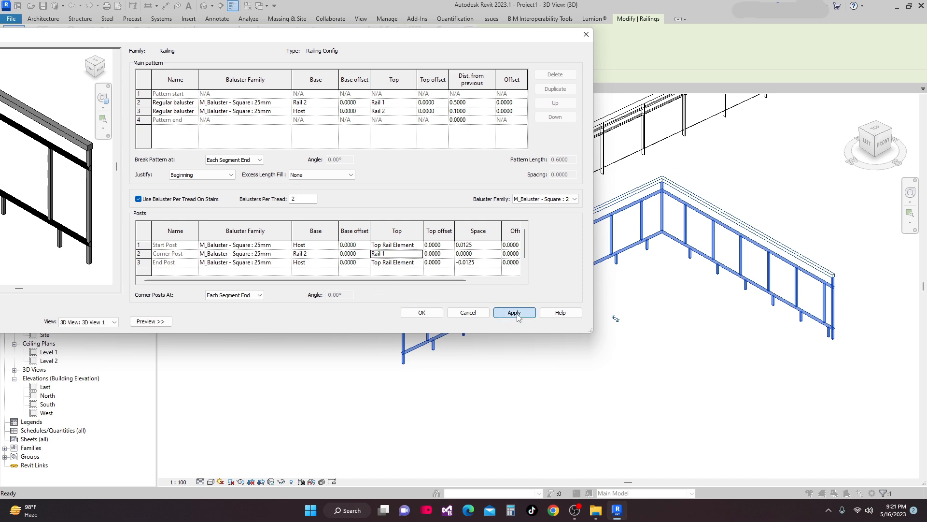
click(422, 313)
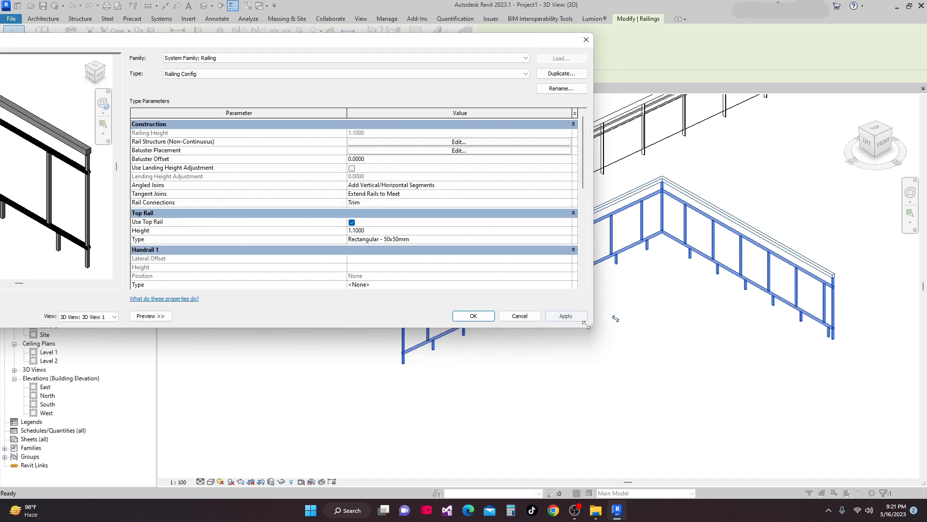
click(569, 319)
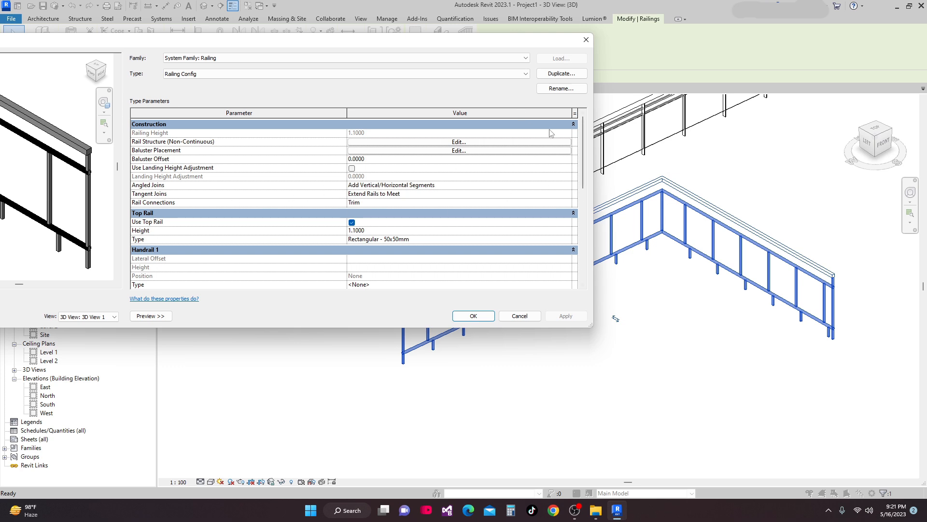
Review the start, corner and end post settings in the railing type's baluster placement
drag(483, 42, 474, 73)
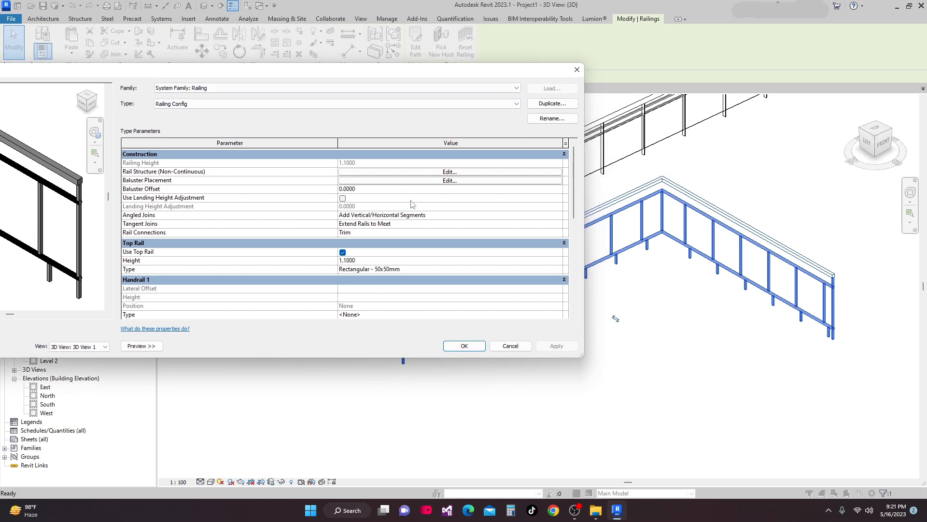
click(455, 182)
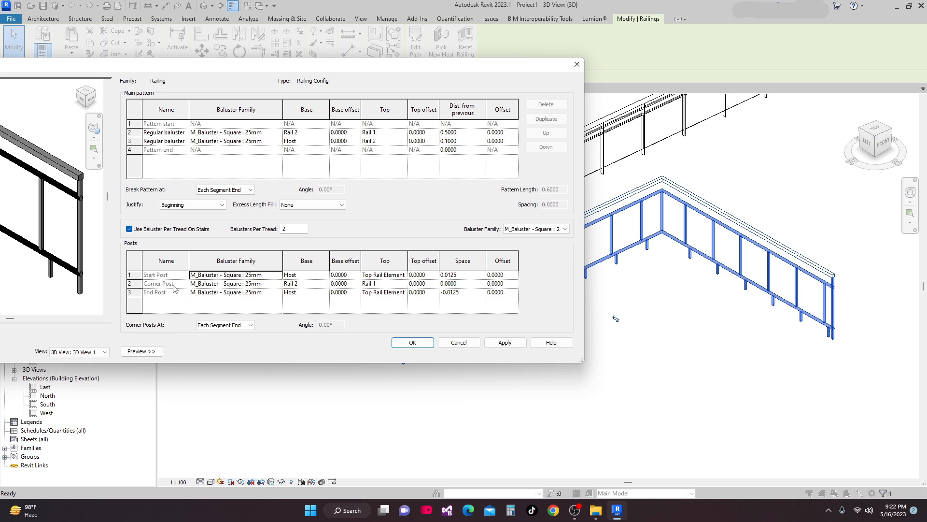
click(413, 342)
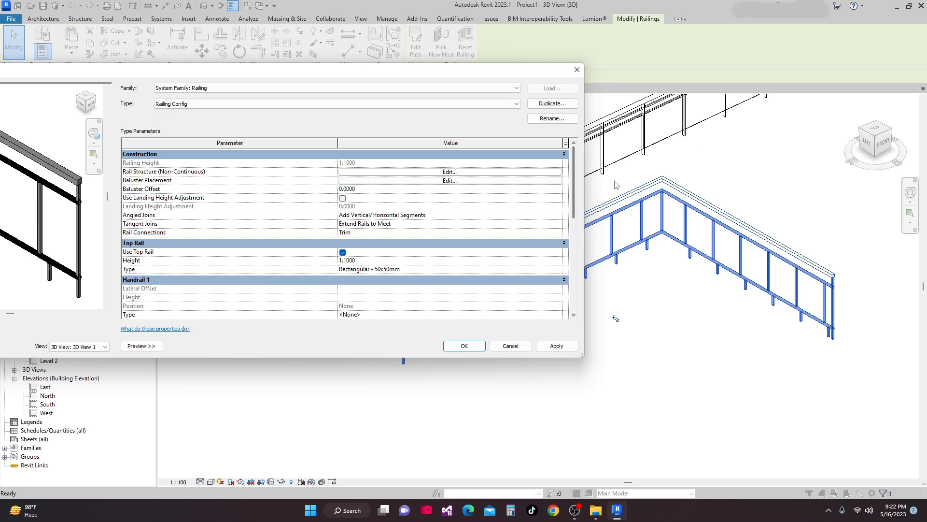
Open the type properties of the top rail used by Railing Config
drag(261, 69, 520, 67)
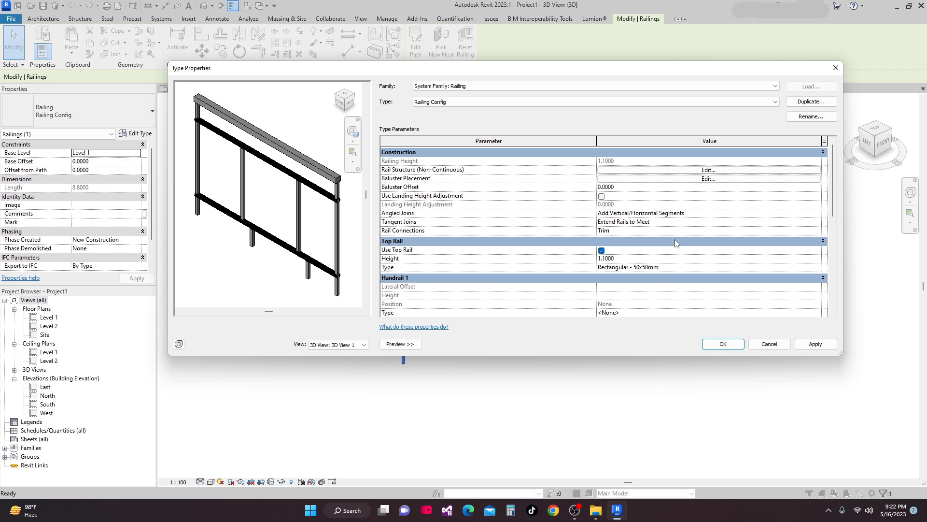
drag(608, 74, 559, 72)
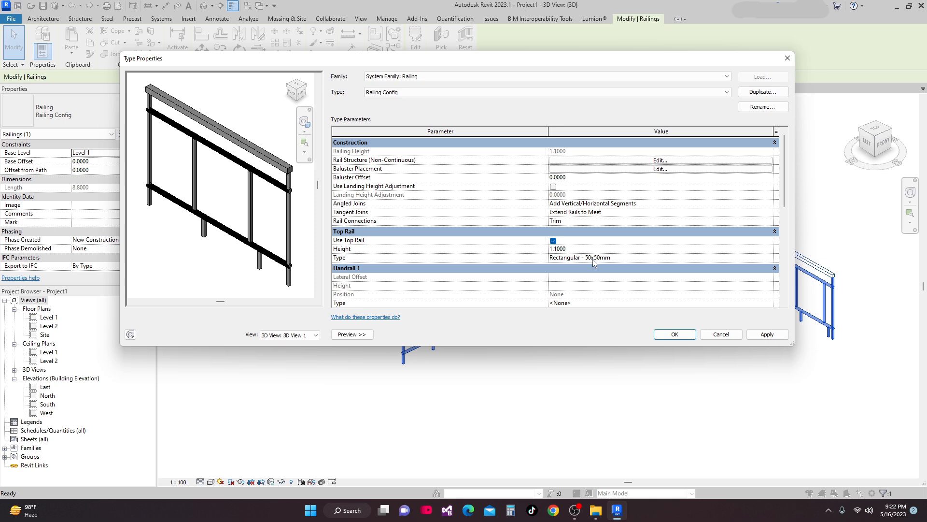
click(682, 259)
click(770, 258)
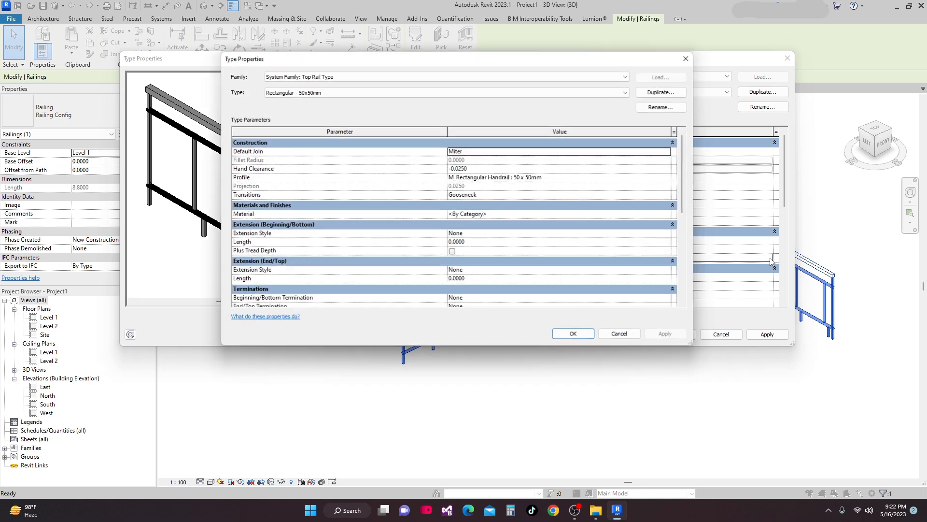
drag(432, 63, 436, 98)
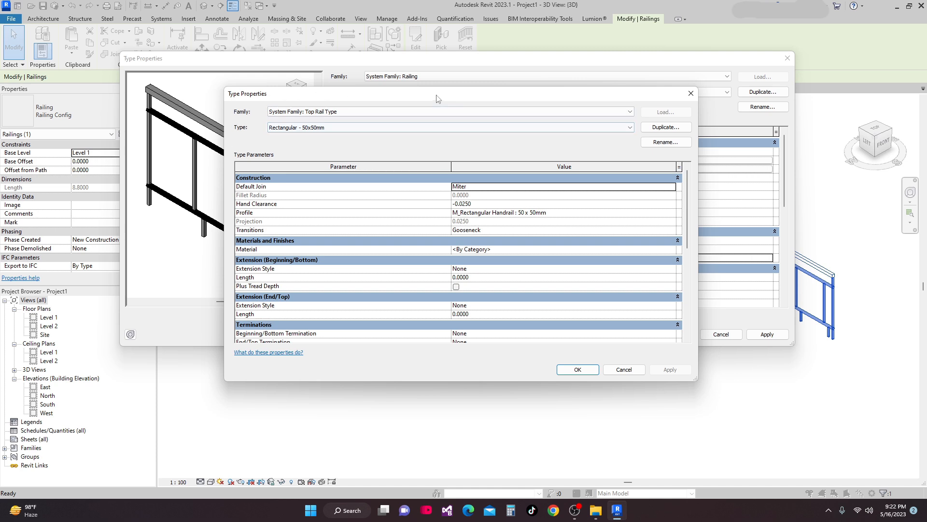
drag(474, 97, 548, 115)
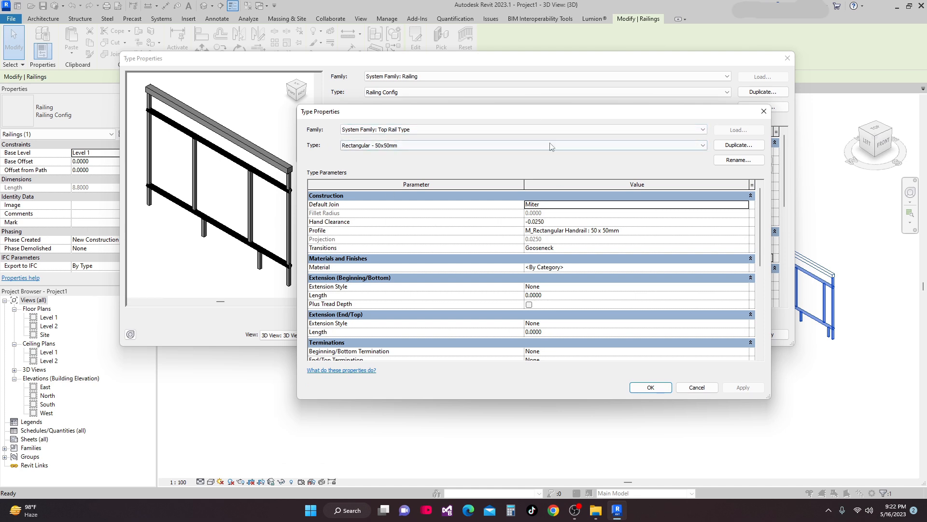
drag(681, 117, 624, 124)
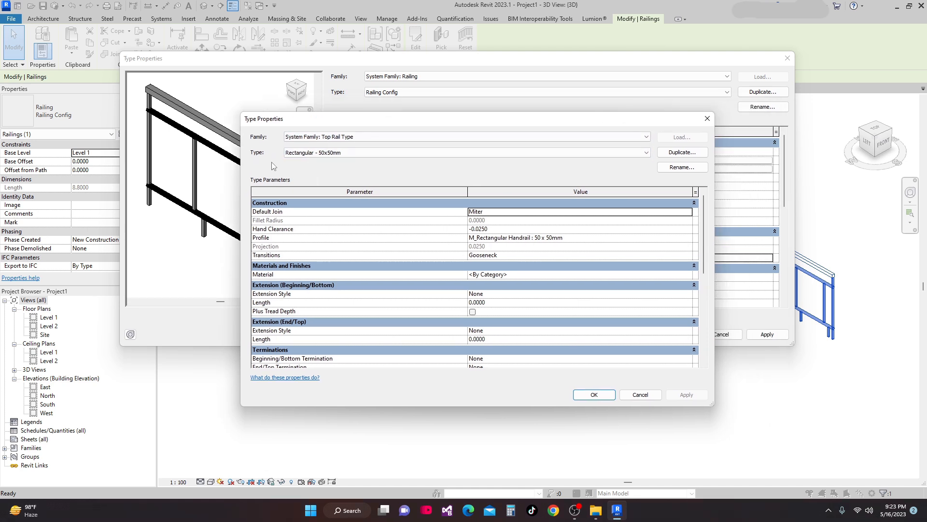
Duplicate the top rail type under the name "Rectangular - 50x50mm Config"
click(681, 153)
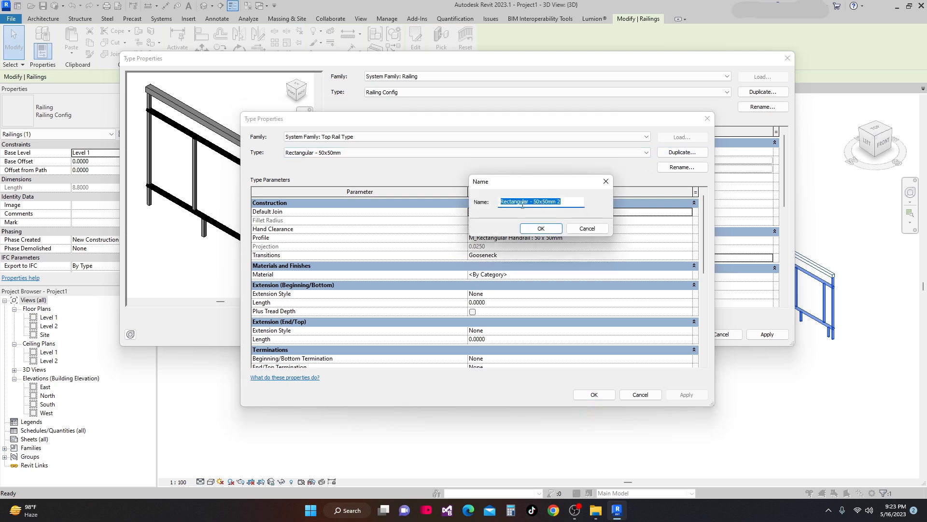
click(519, 203)
drag(528, 202, 514, 201)
click(571, 202)
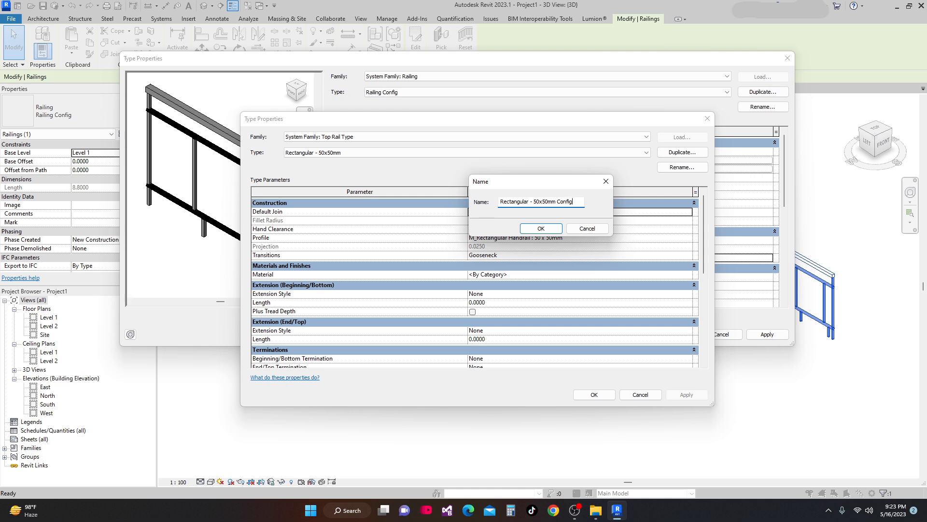
click(535, 228)
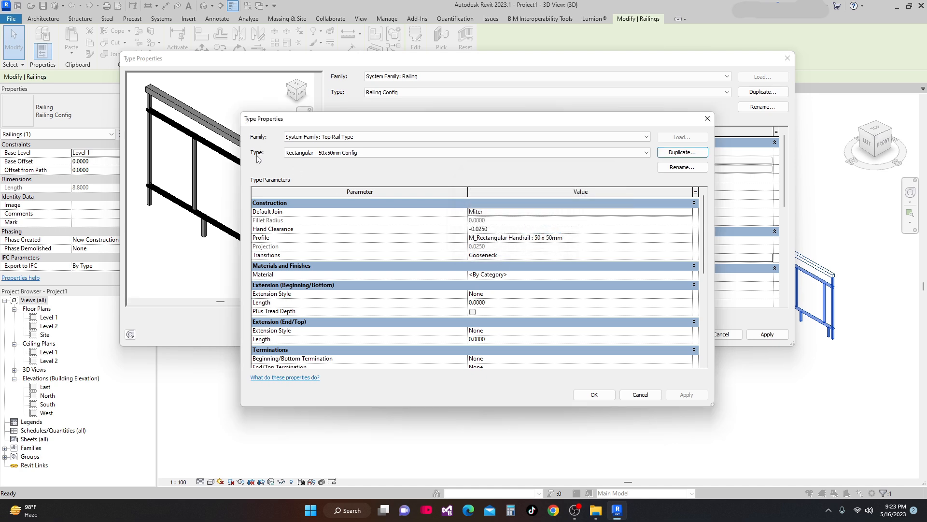
drag(459, 120, 476, 146)
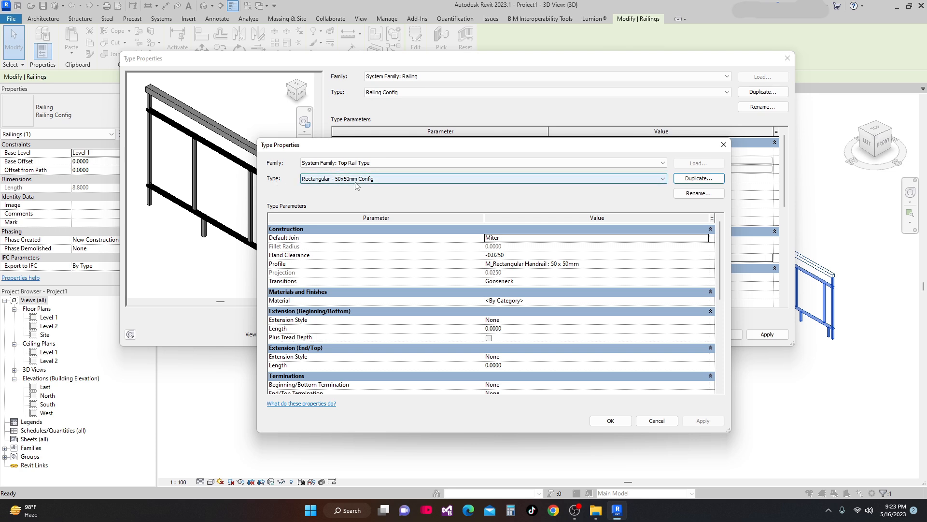
drag(522, 147, 536, 110)
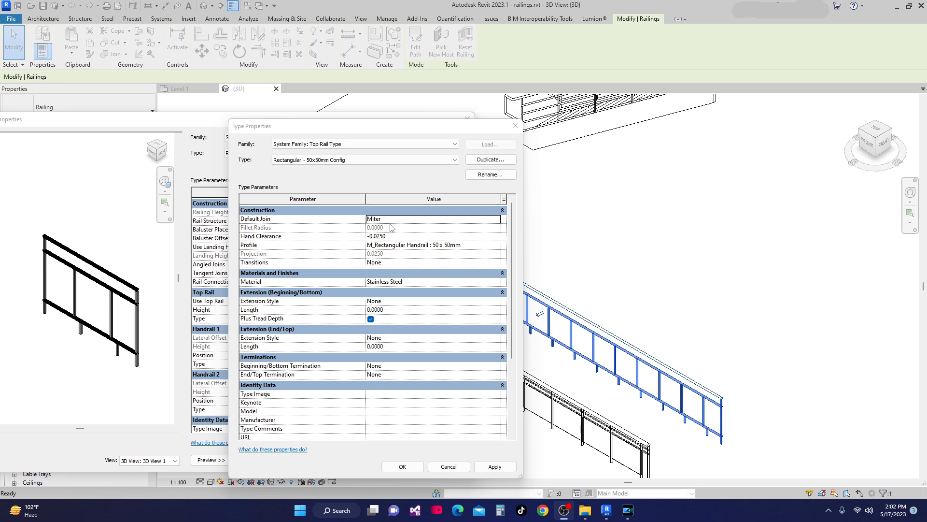
Set the top rail's default join to Fillet with a fillet radius of 0.1
click(499, 221)
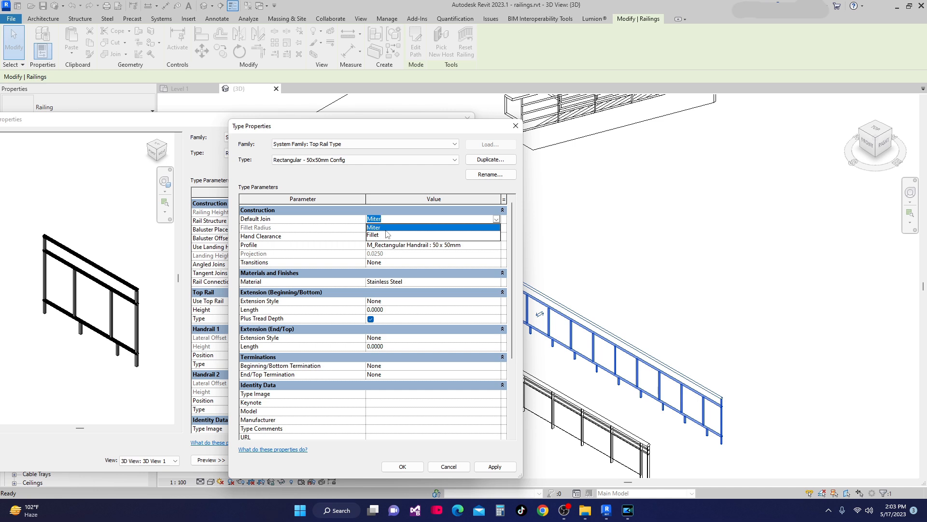
click(386, 231)
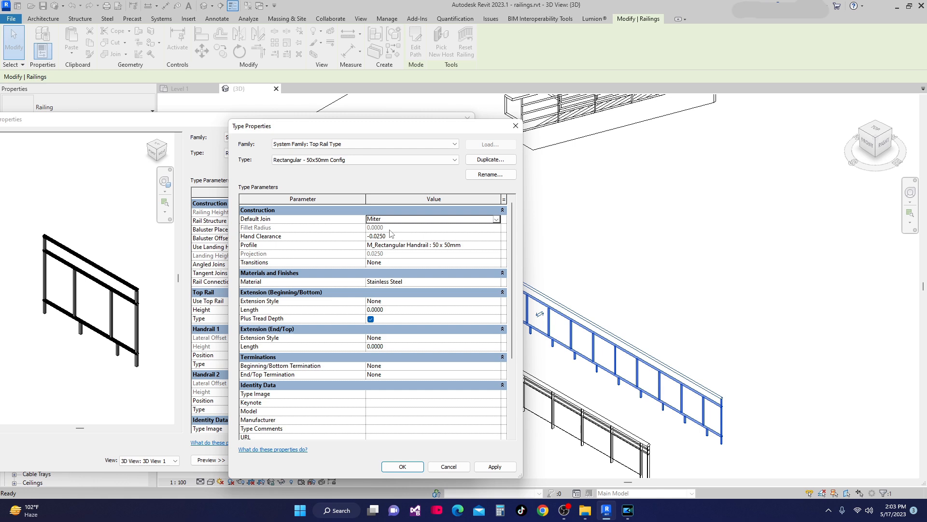
click(498, 219)
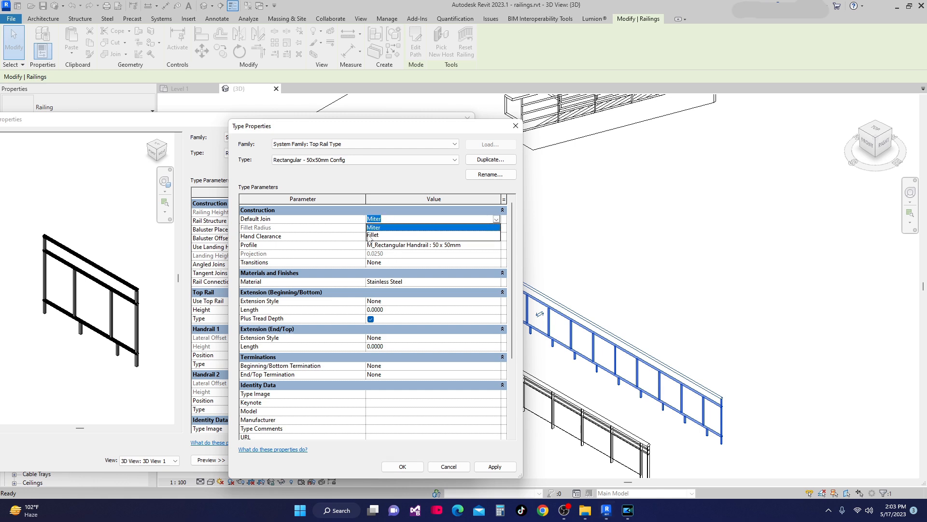
click(388, 236)
click(372, 227)
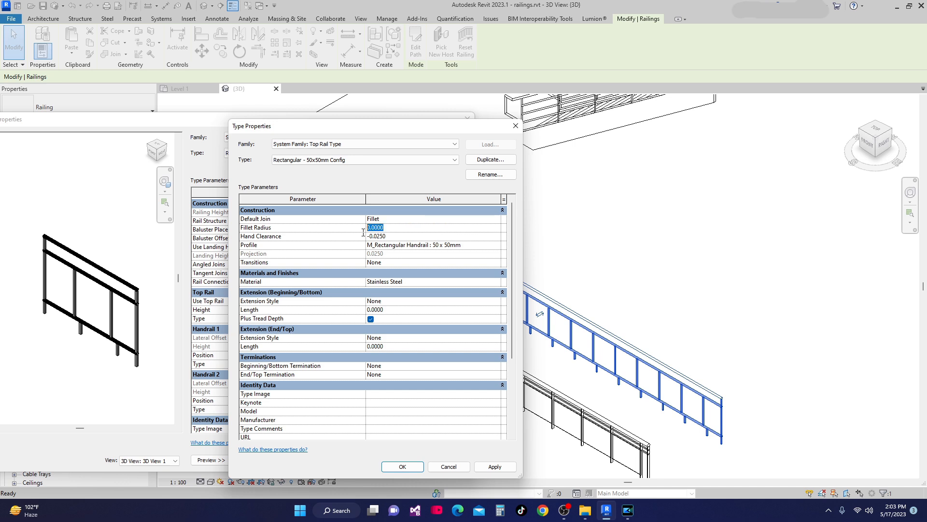
key(BackSpace)
Choose M_Rectangular Handrail : 50 x 50mm as the top rail profile and None for its transitions
click(497, 246)
click(496, 247)
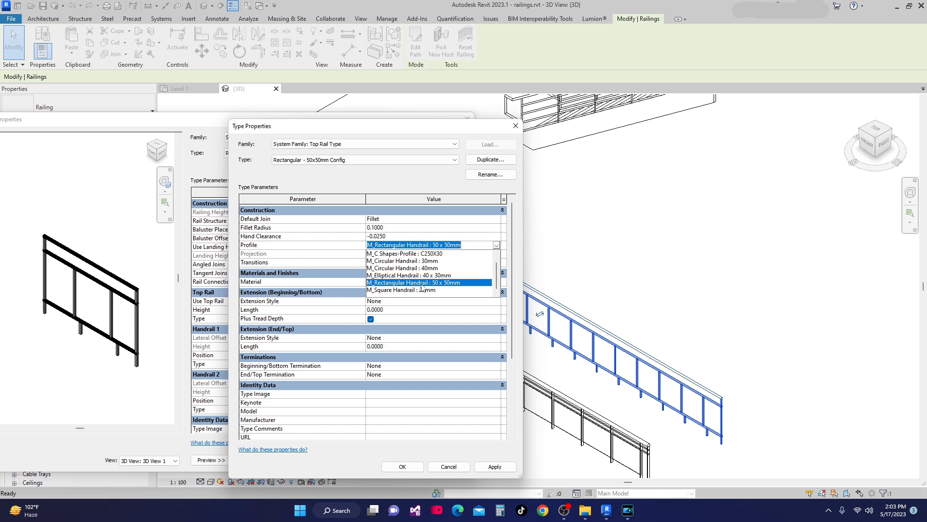
click(449, 287)
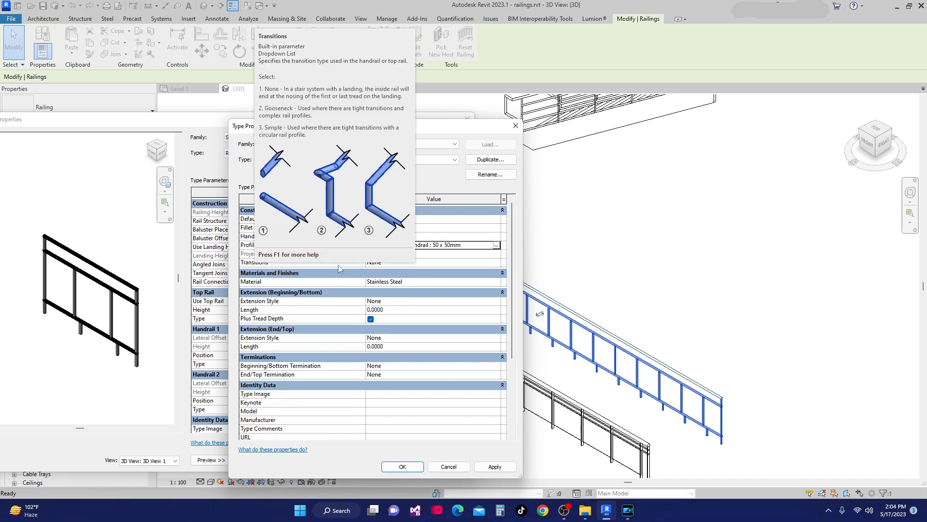
click(496, 263)
click(496, 262)
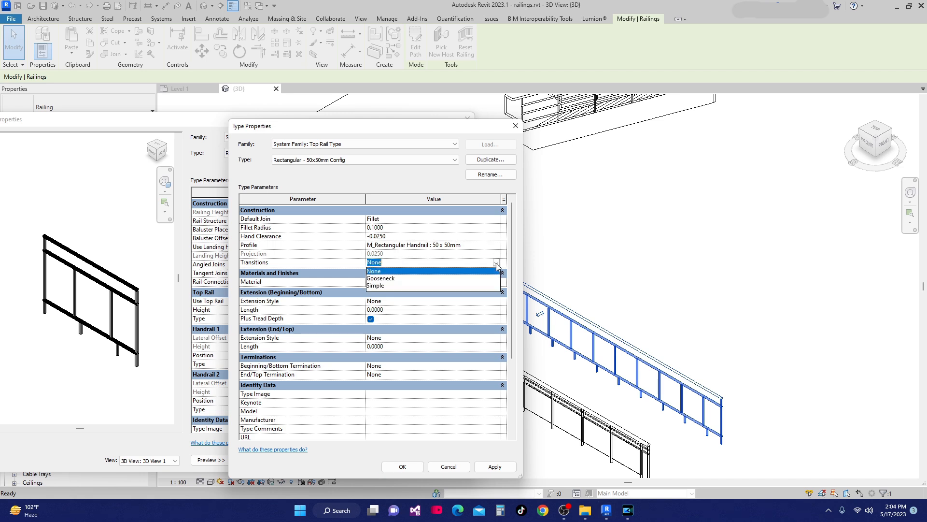
click(386, 271)
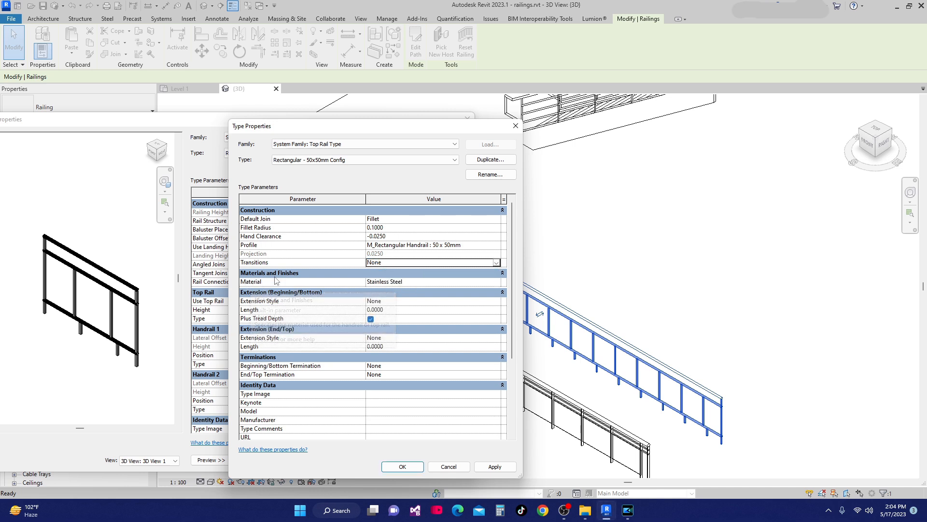
Assign Stainless Steel as the top rail's material from the material browser
click(489, 283)
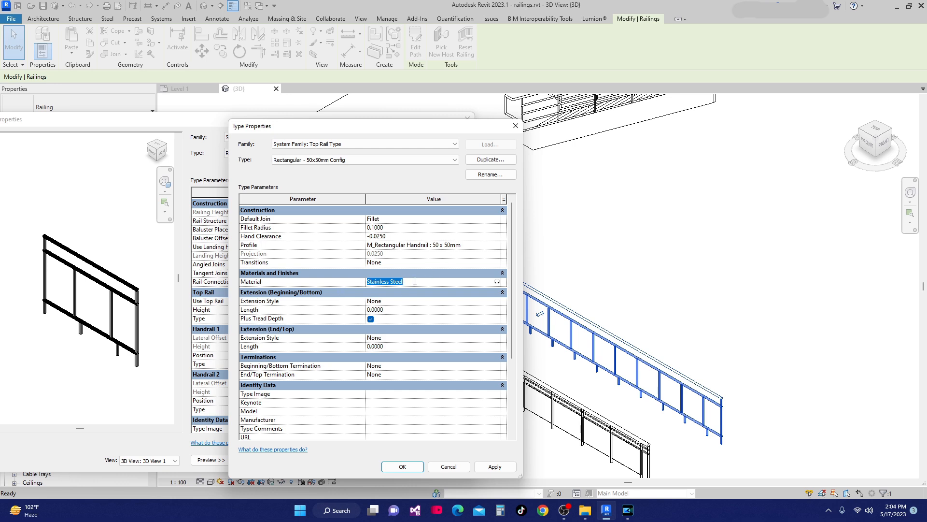
click(497, 282)
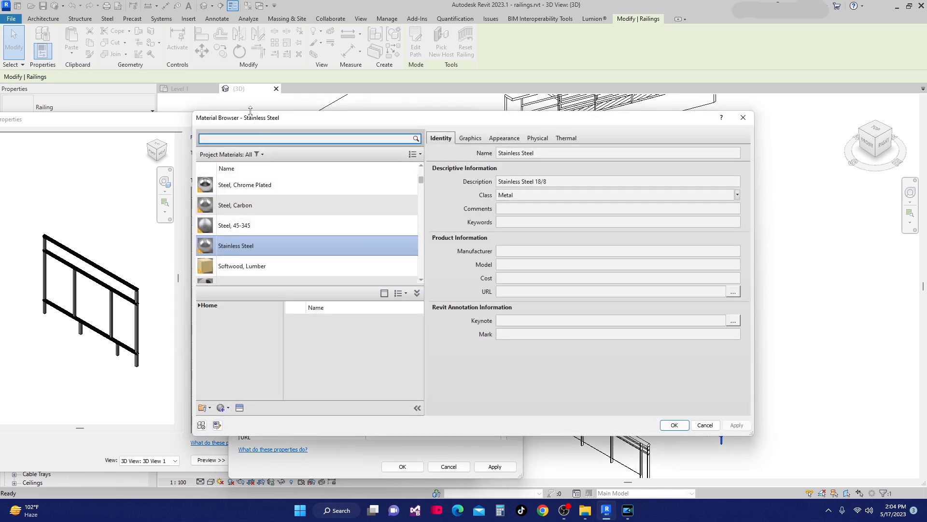
drag(314, 120, 324, 151)
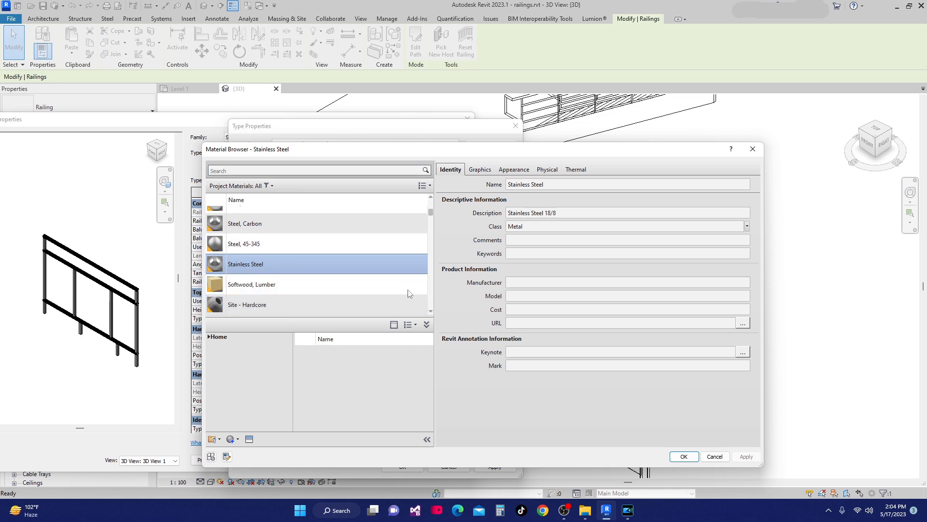
click(694, 456)
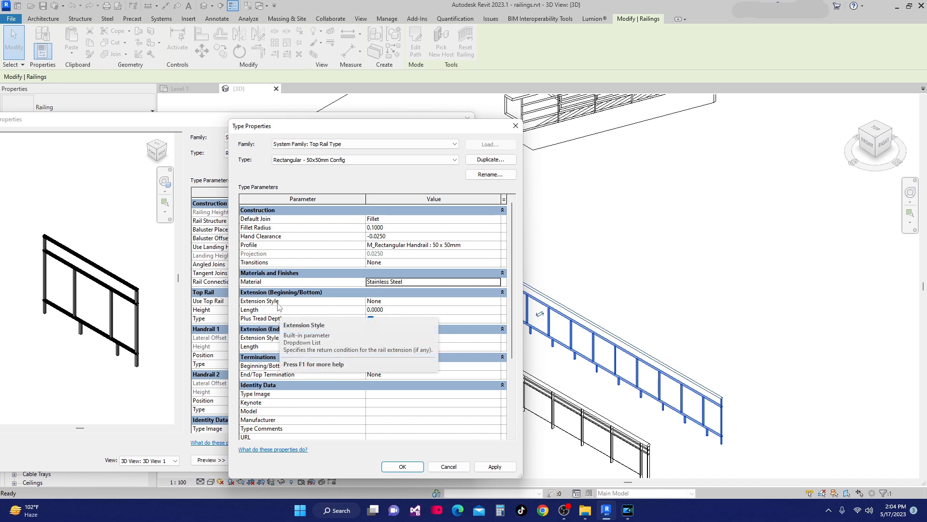
Set the top rail's beginning/bottom extension style to Wall with a length of 0.2, and apply the change
double_click(497, 302)
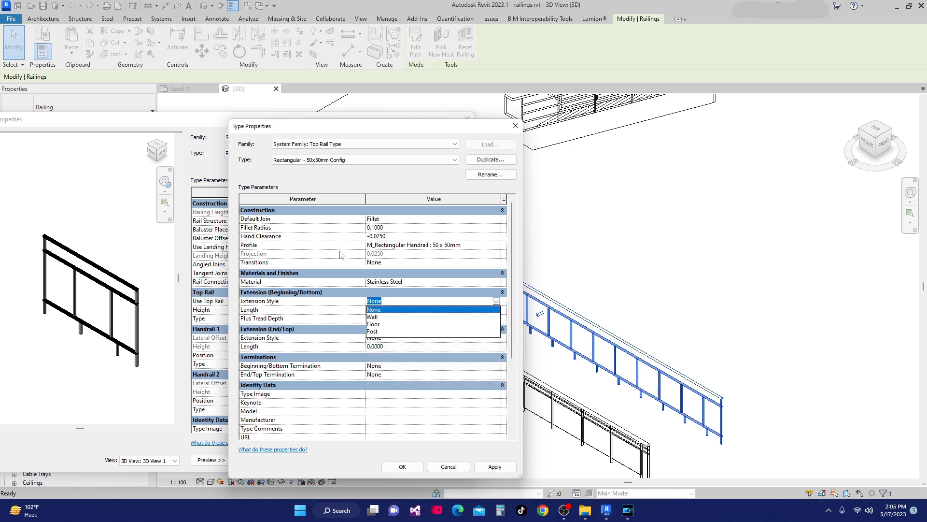
click(373, 317)
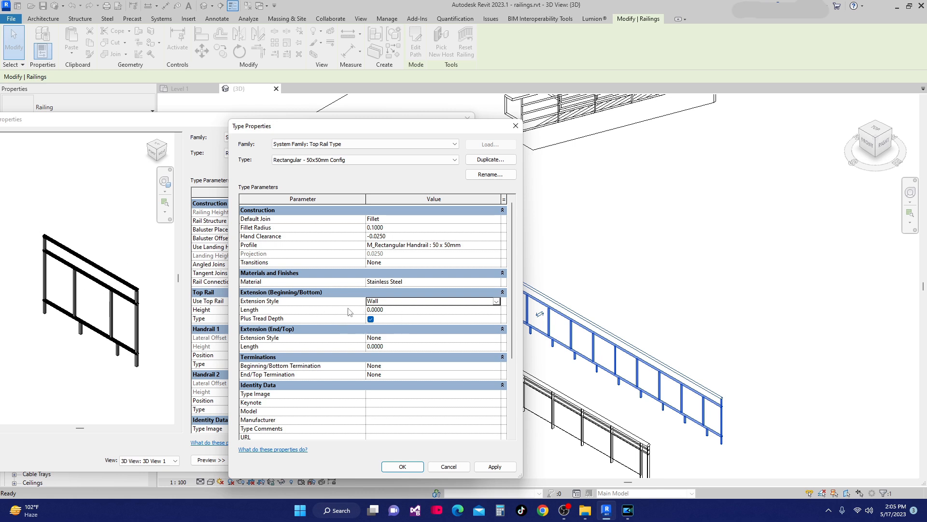
click(392, 311)
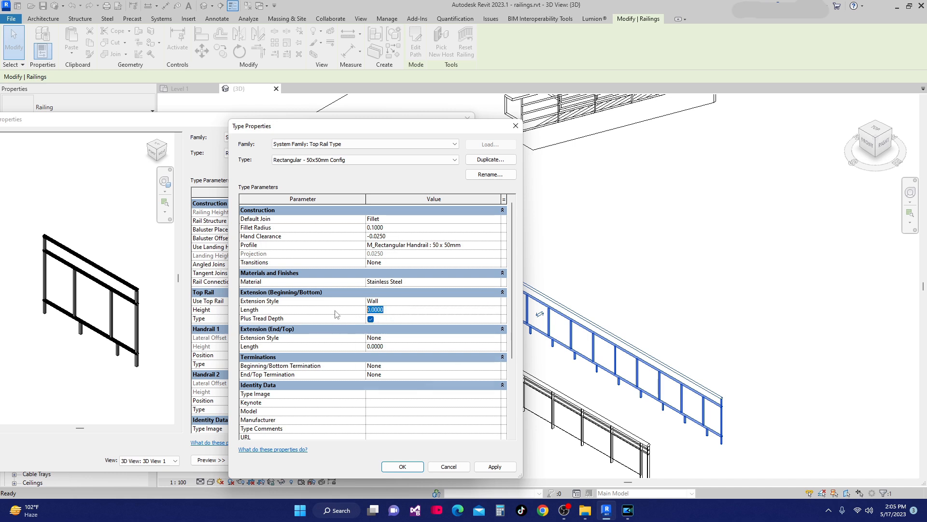
key(BackSpace)
click(495, 467)
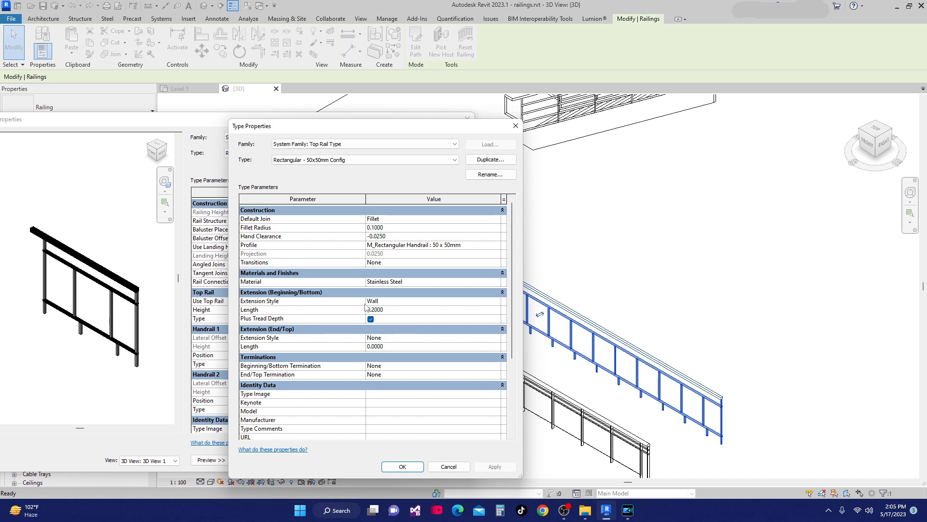
Set the beginning/bottom extension style to Floor and apply it to the top rail
click(499, 301)
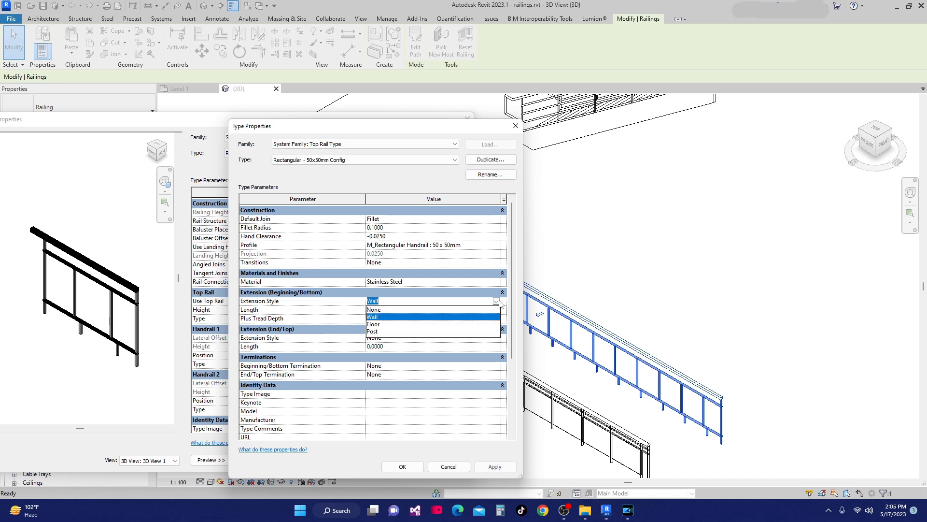
click(372, 324)
click(498, 468)
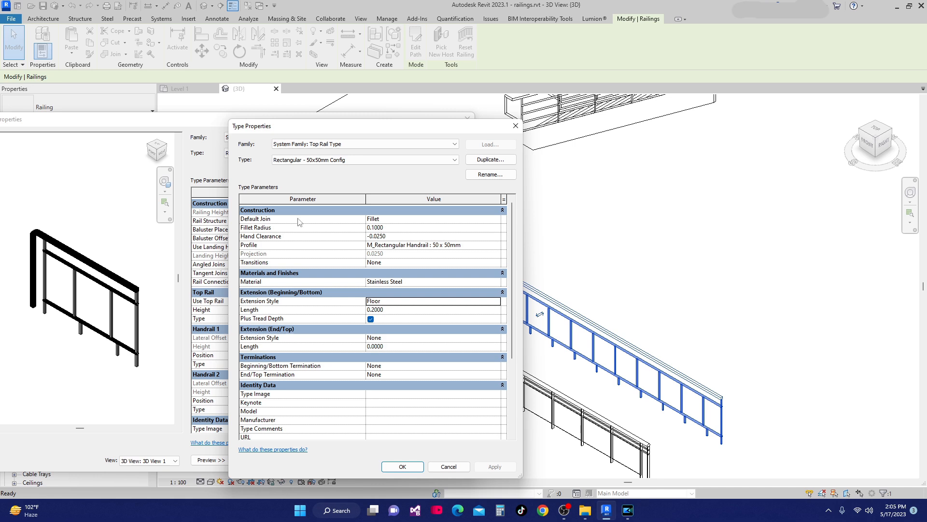
Set the top rail's fillet radius to 0.2 and apply the change
click(378, 227)
drag(382, 228, 370, 228)
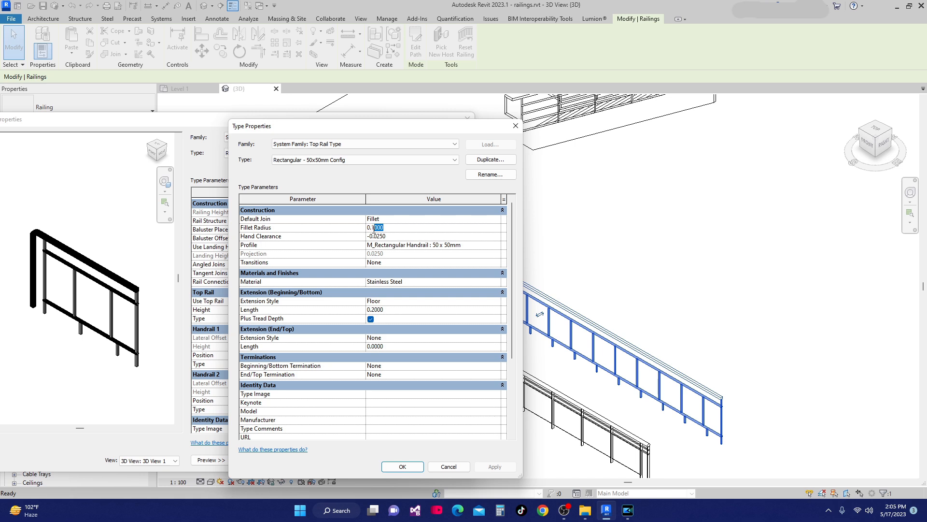
text(.2)
click(497, 466)
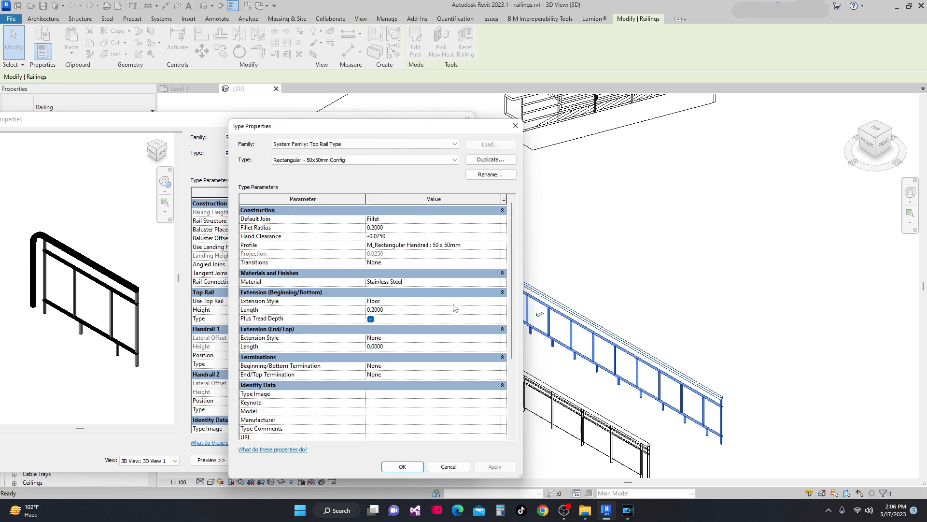
Set the beginning/bottom extension style to Post and apply it to the top rail
click(497, 301)
click(496, 301)
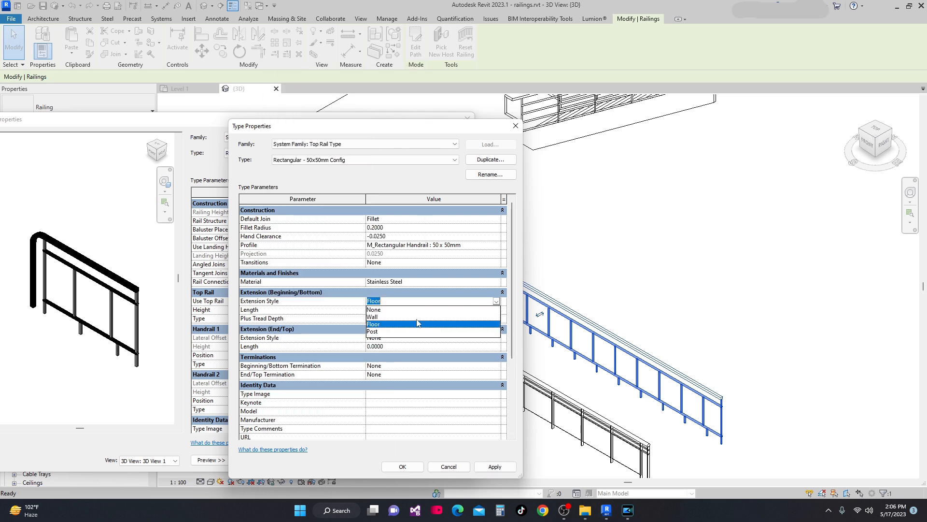
click(371, 332)
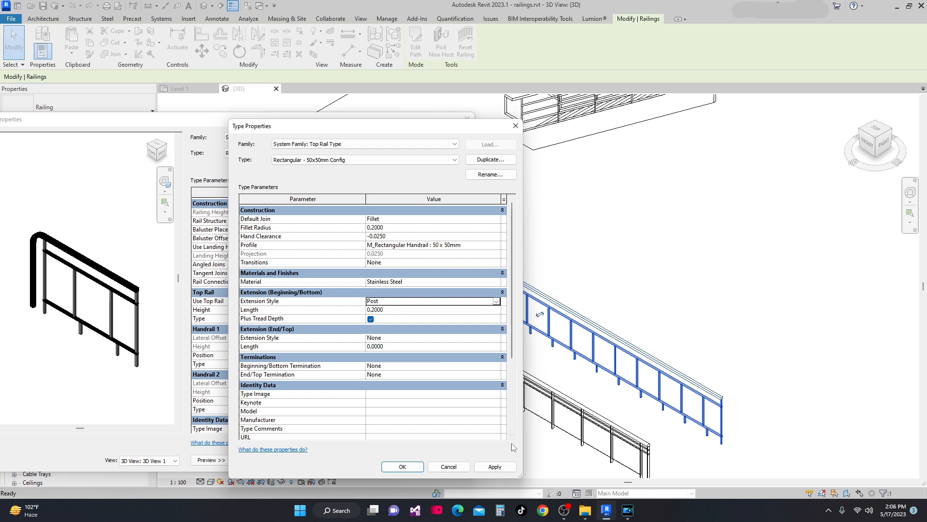
click(496, 467)
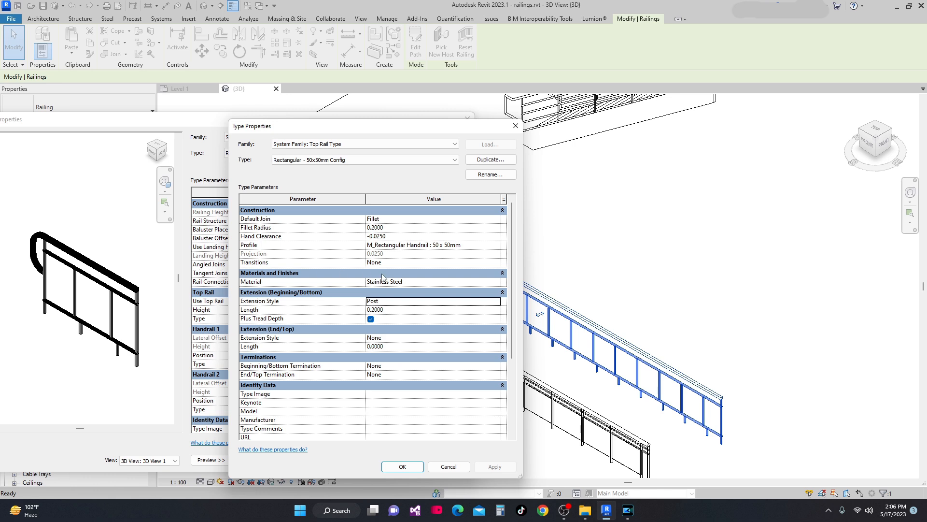
drag(400, 129, 425, 121)
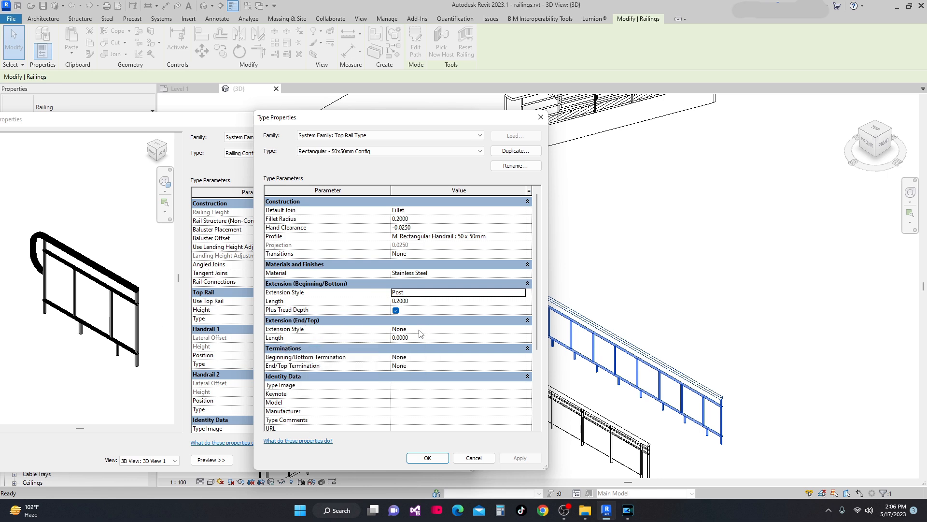
Set the top rail's end/top extension style to Post with a length of 0.20, and apply the change
click(523, 333)
click(523, 334)
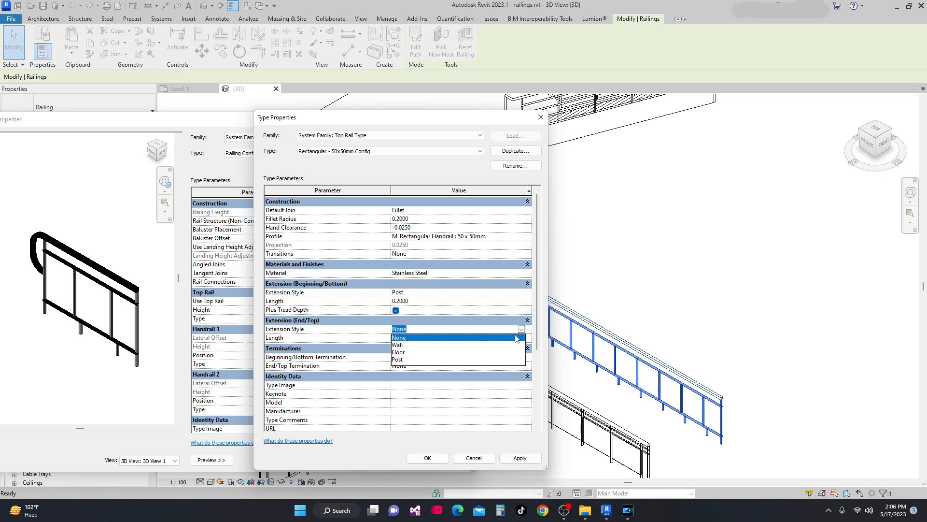
click(398, 359)
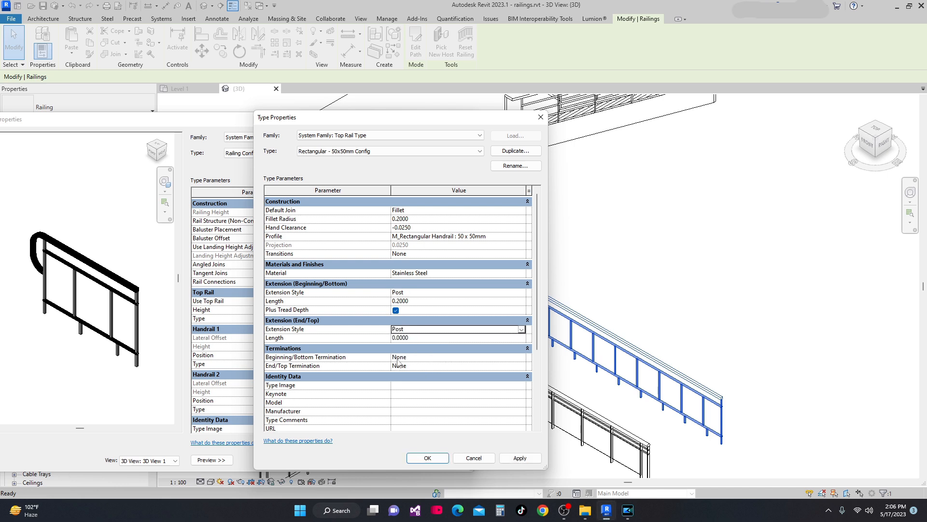
click(418, 338)
text(.20)
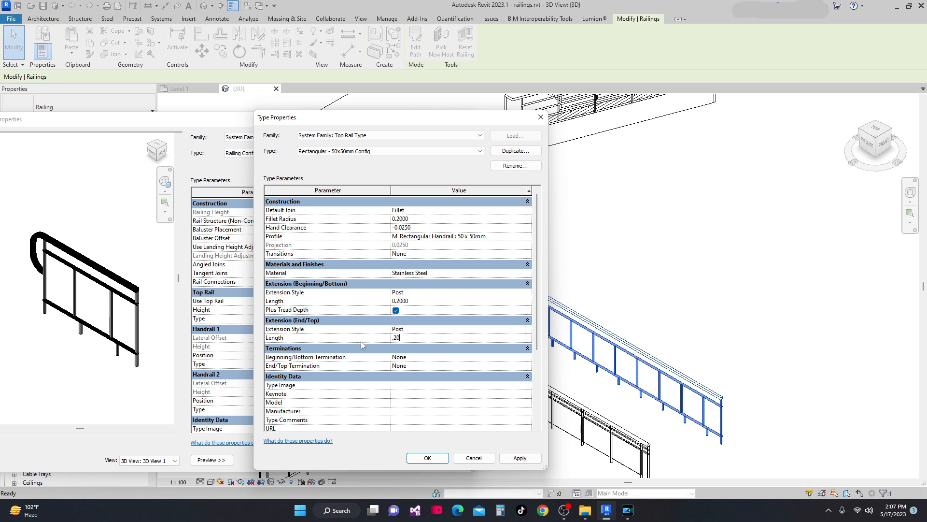
click(520, 456)
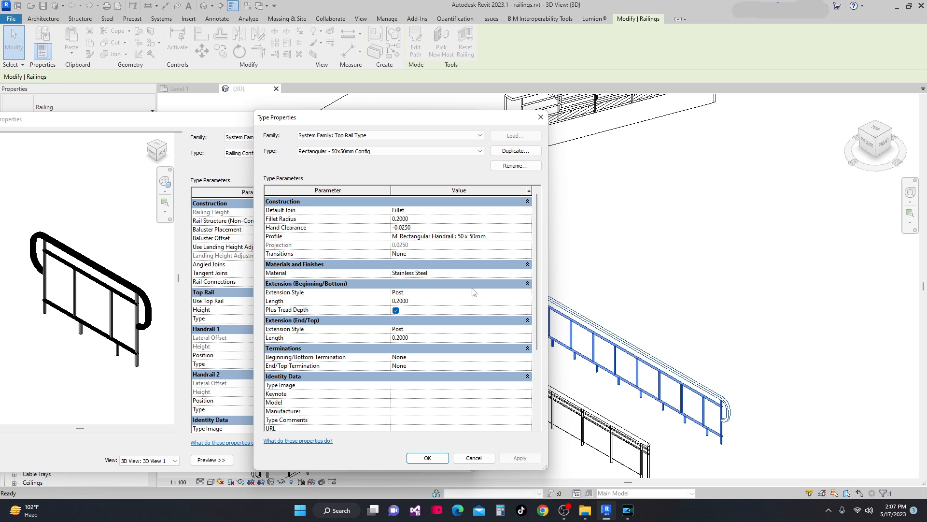
Change both the beginning/bottom and the end/top extension styles of the top rail to Wall
click(521, 293)
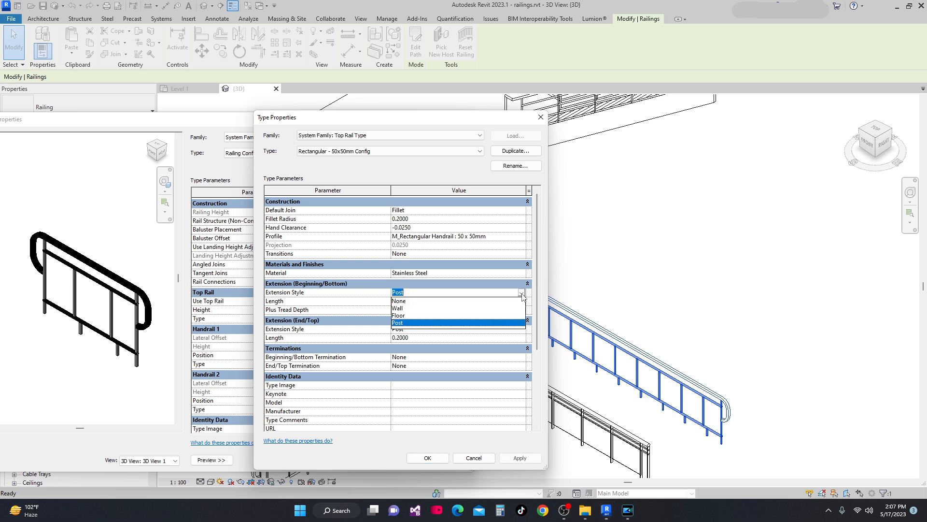
click(396, 309)
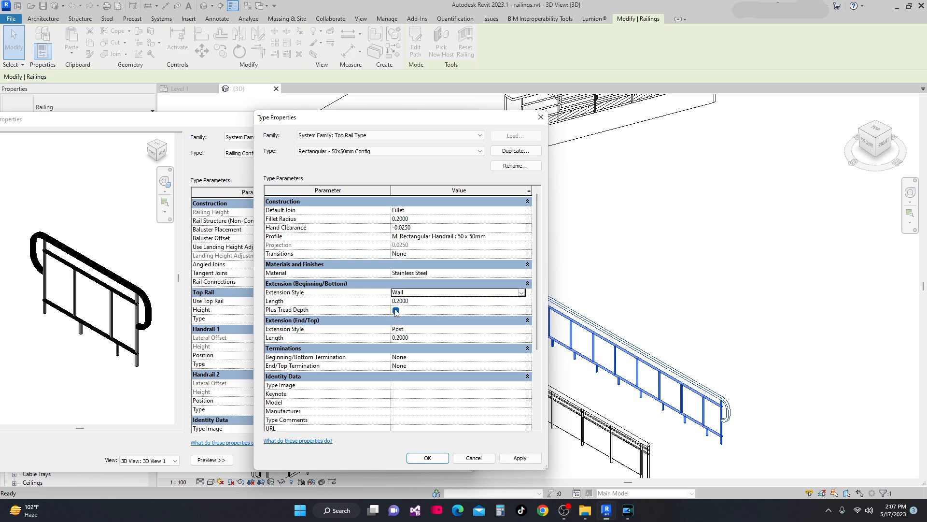
click(521, 329)
click(398, 344)
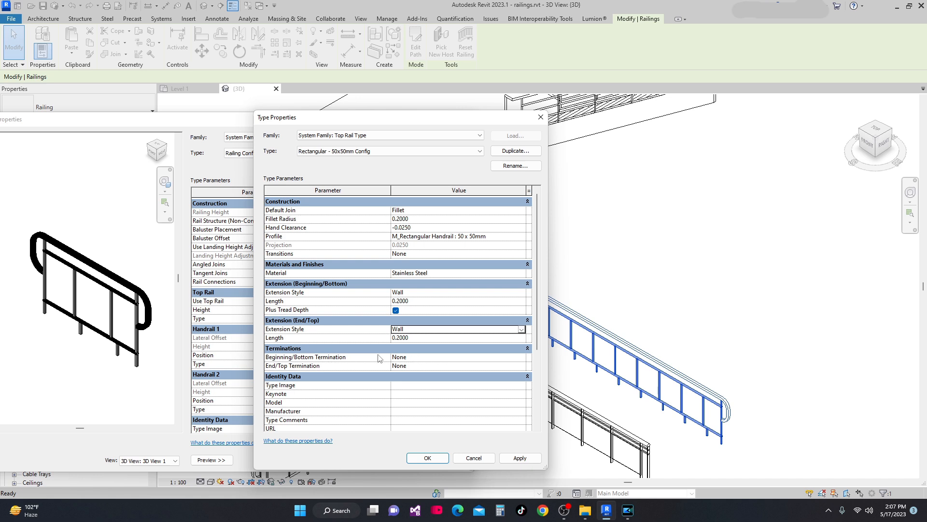
Assign M_Termination - Wood - Rectangular as the top rail's beginning/bottom and end/top terminations, and accept the top rail and railing type changes
click(521, 359)
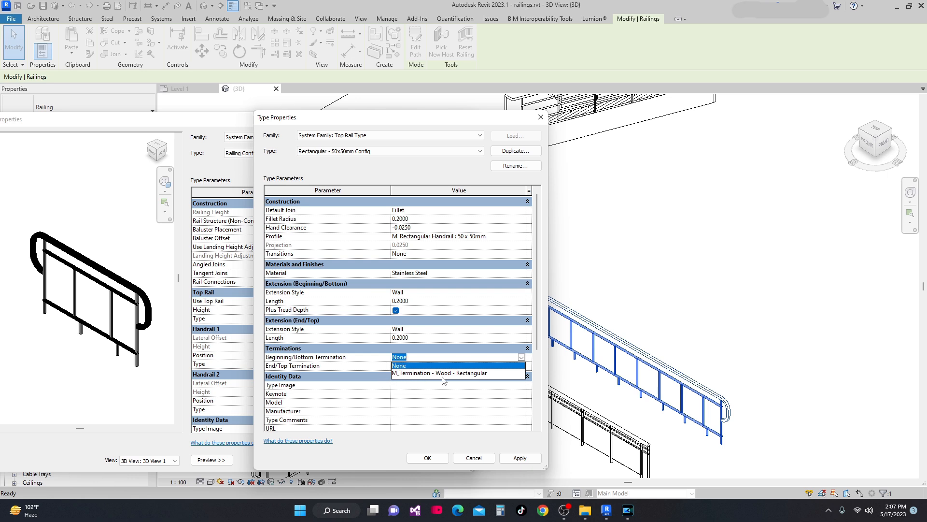
click(443, 373)
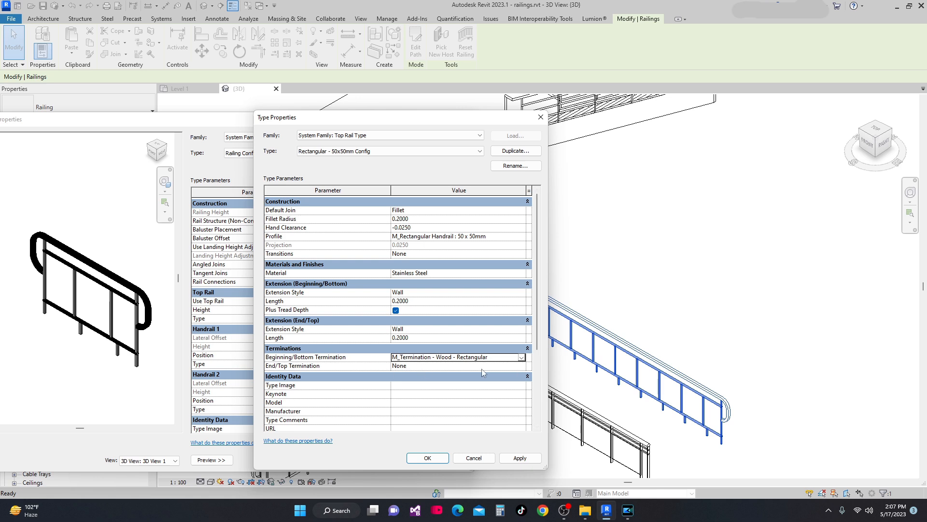
click(521, 366)
click(521, 366)
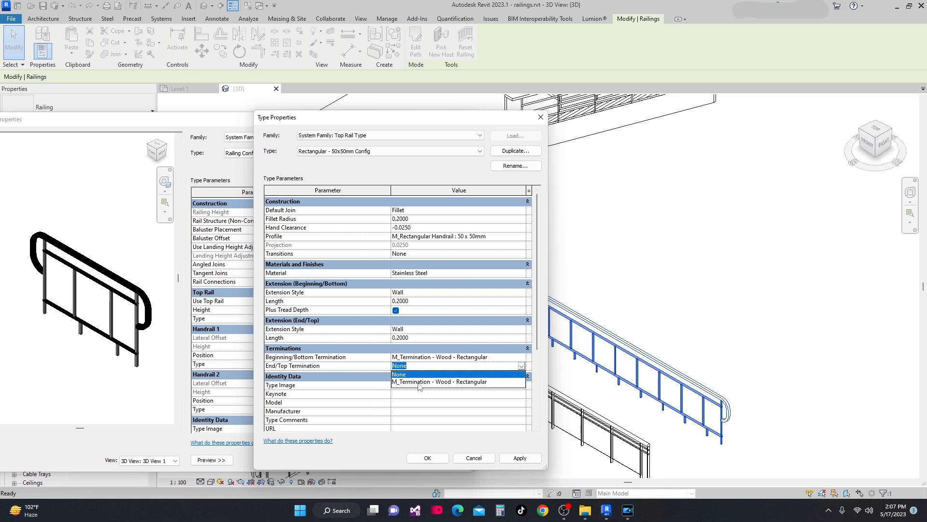
click(417, 382)
click(518, 457)
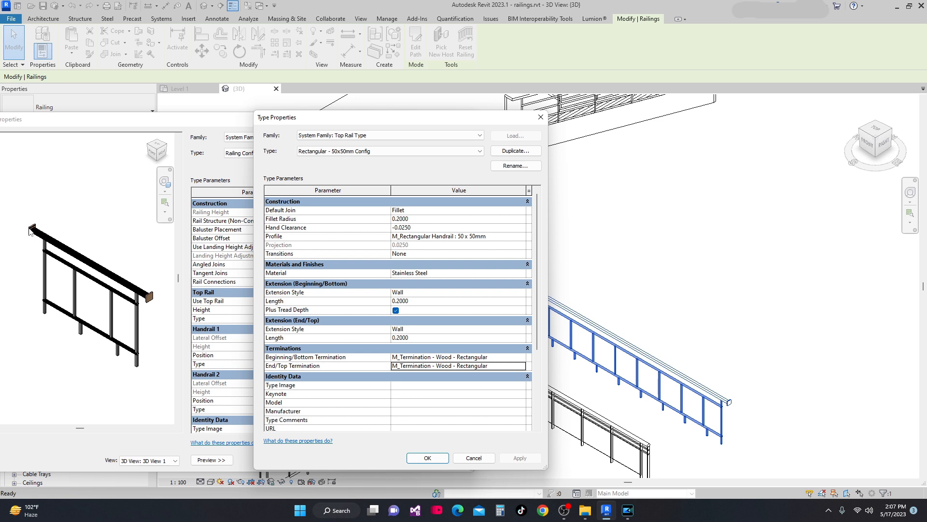
click(427, 458)
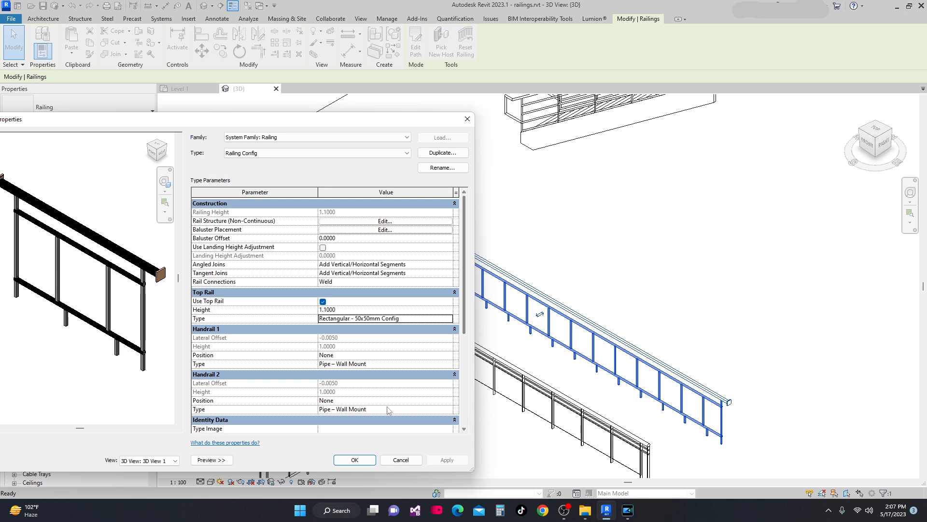
click(354, 460)
scroll(375, 277, up, 5)
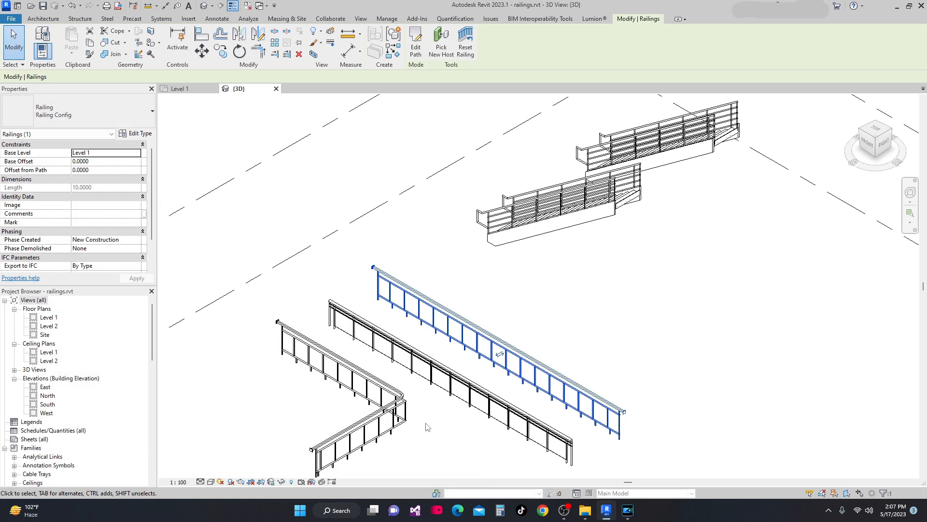
scroll(376, 277, up, 6)
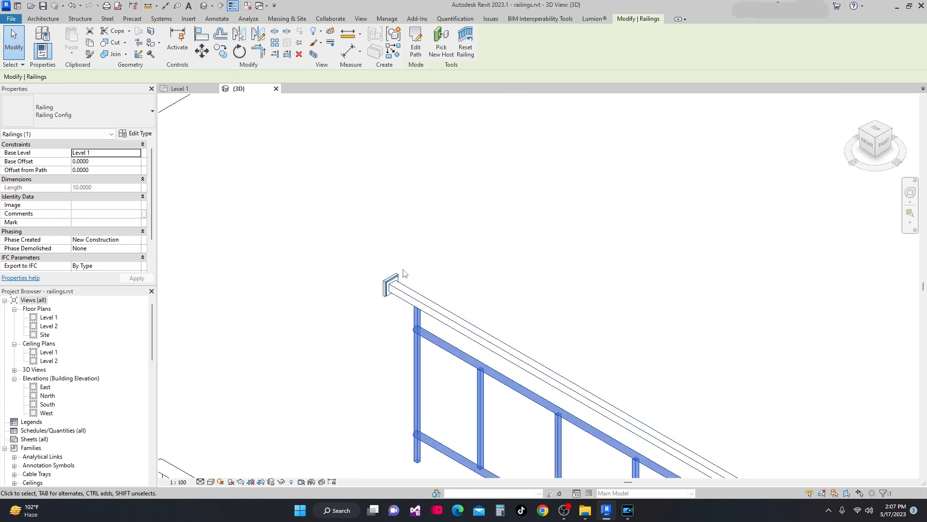
scroll(411, 290, down, 4)
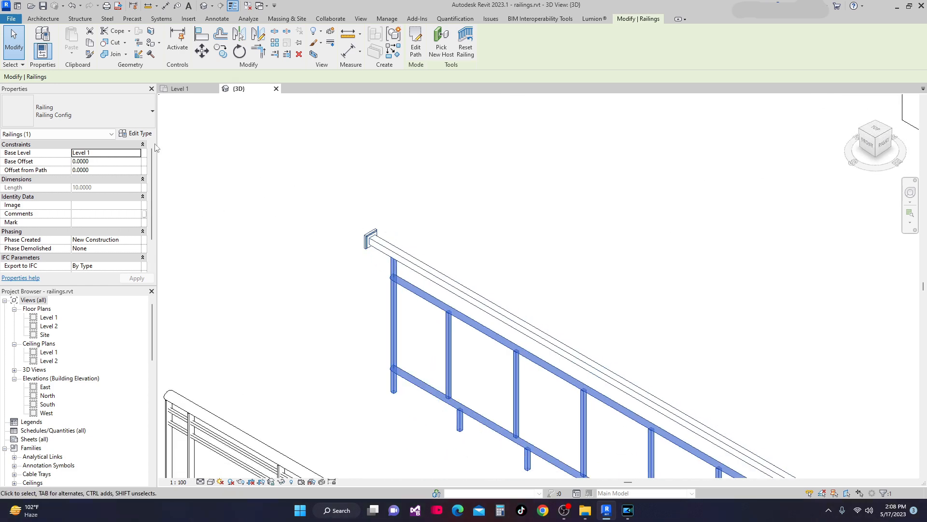
Create a new family from the English template Metric Railing Termination.rft, and close it again without modelling anything
click(22, 5)
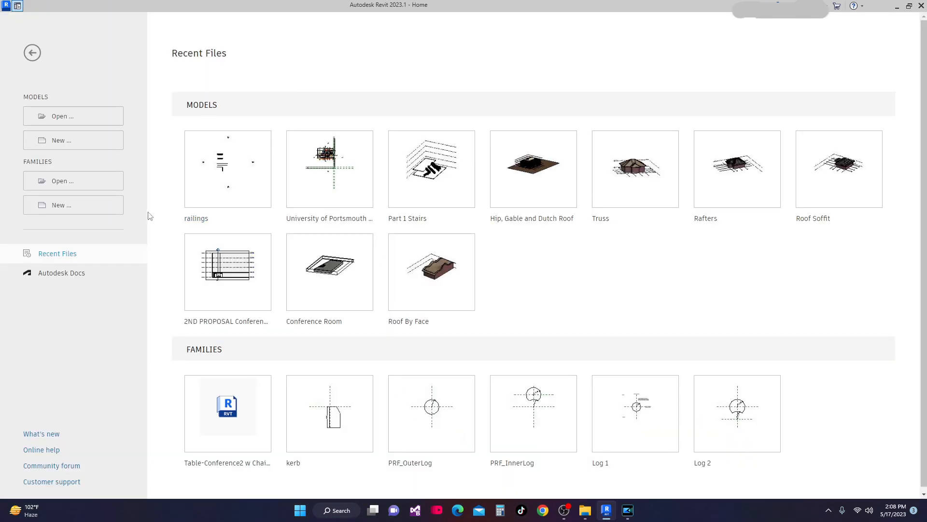
click(62, 206)
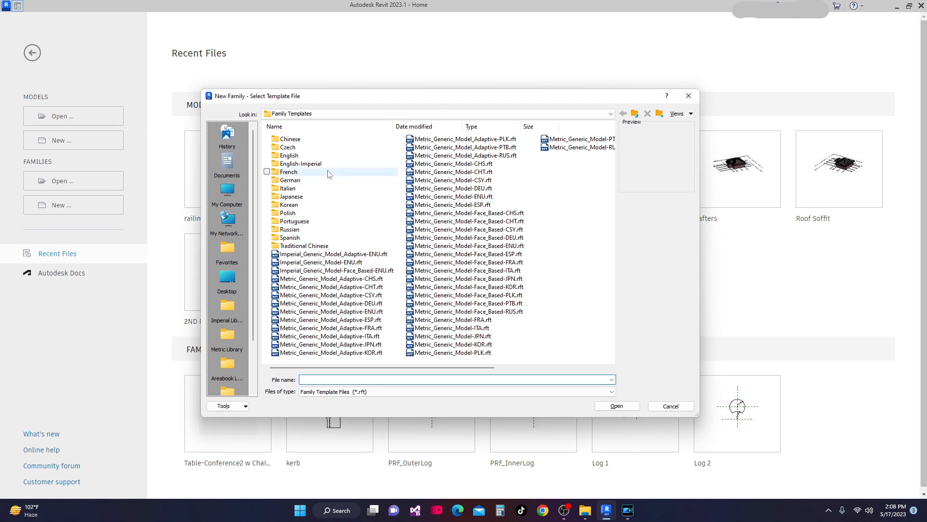
double_click(301, 158)
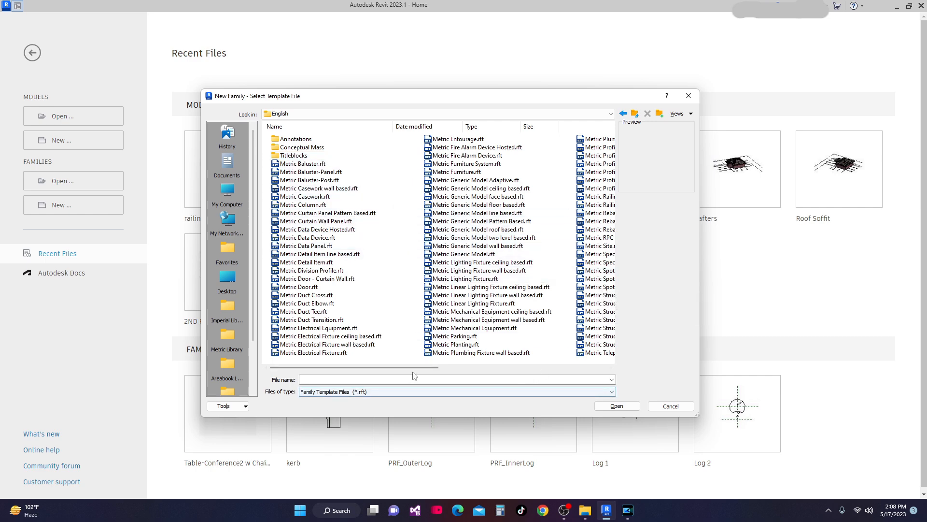
drag(416, 370, 485, 375)
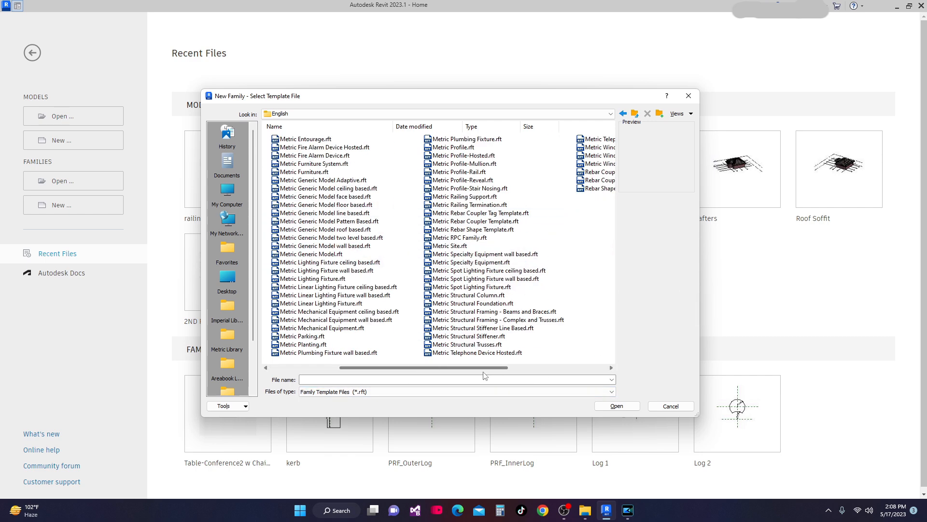
click(472, 205)
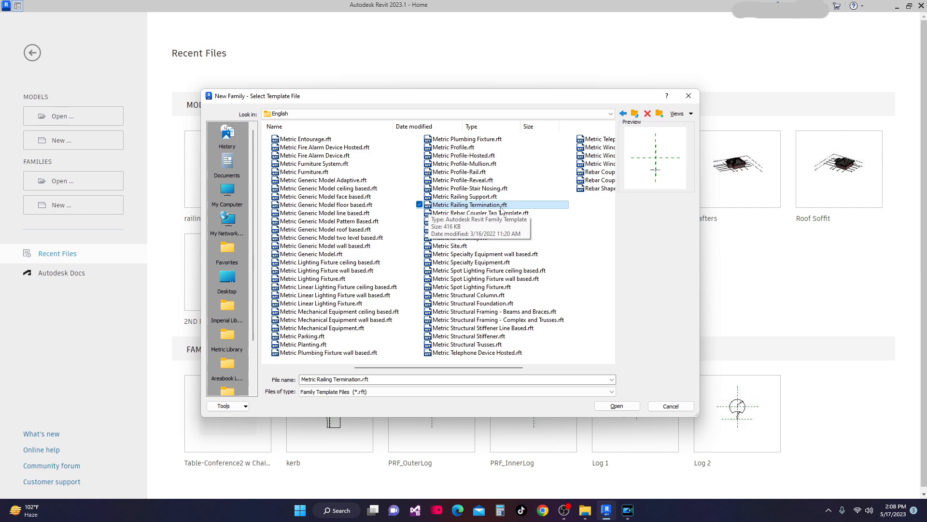
click(617, 406)
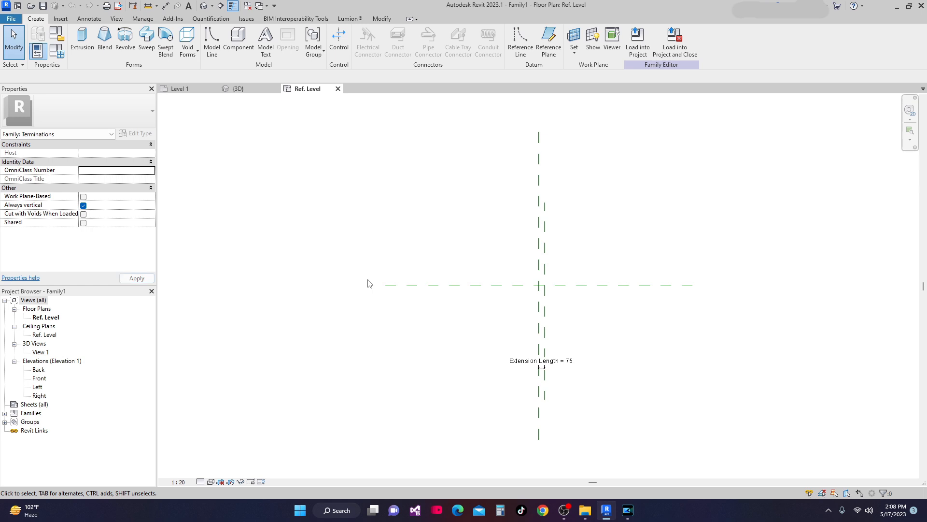
scroll(492, 249, up, 3)
scroll(466, 319, down, 2)
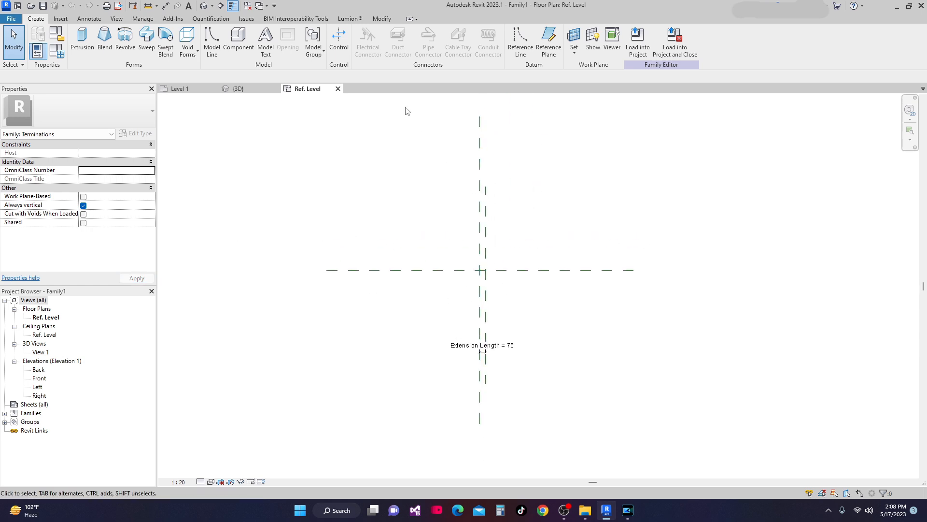
click(338, 88)
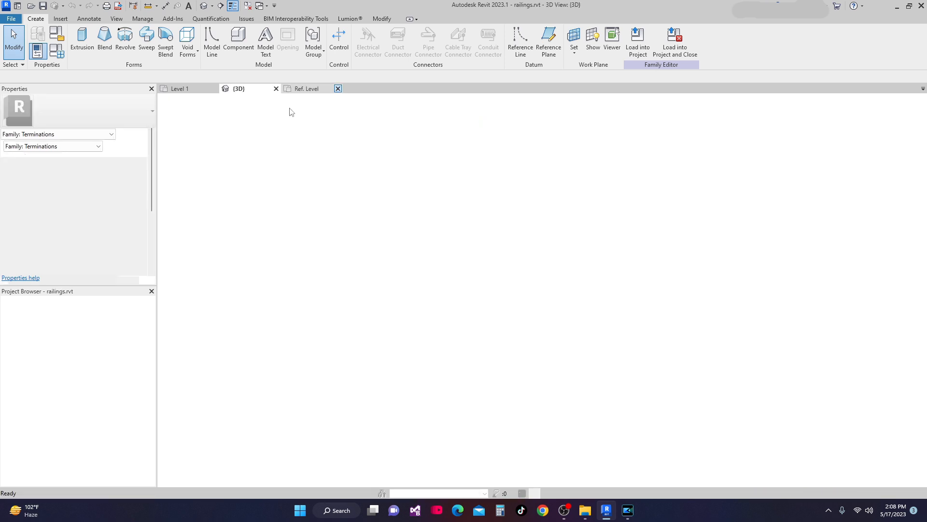
Open the project's M_Termination - Wood - Rectangular railing family for editing
scroll(340, 256, down, 1)
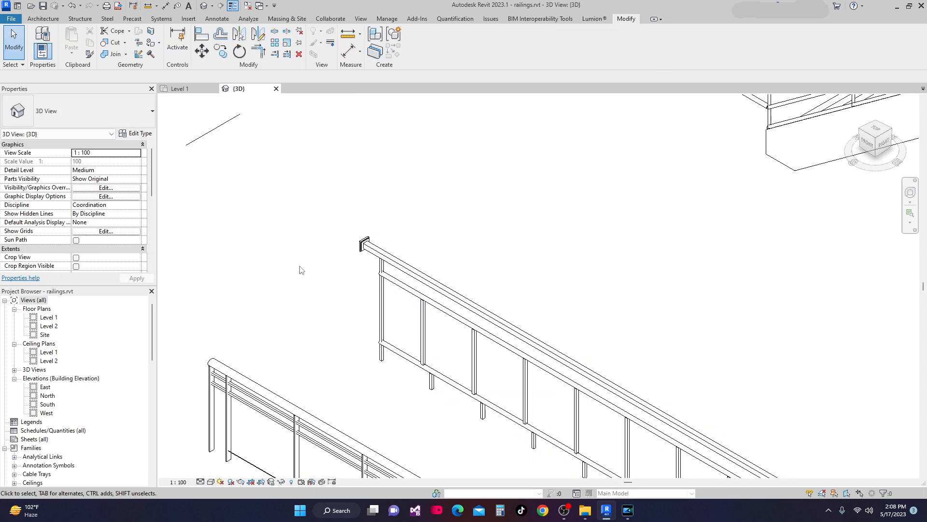
drag(152, 333, 155, 445)
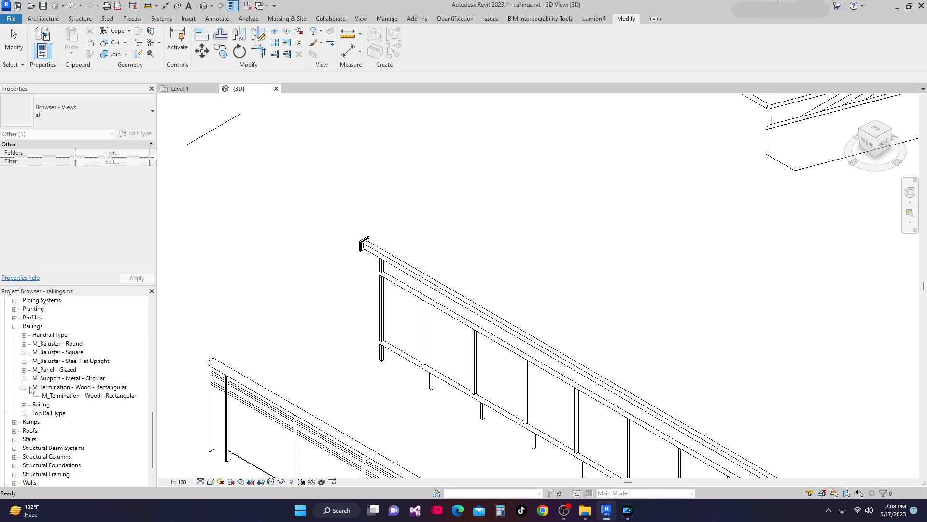
right_click(72, 387)
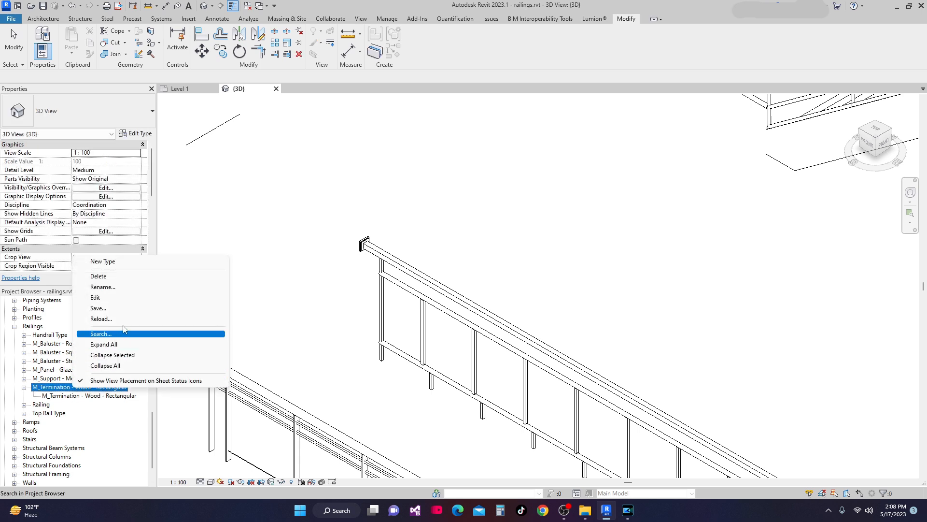
click(131, 298)
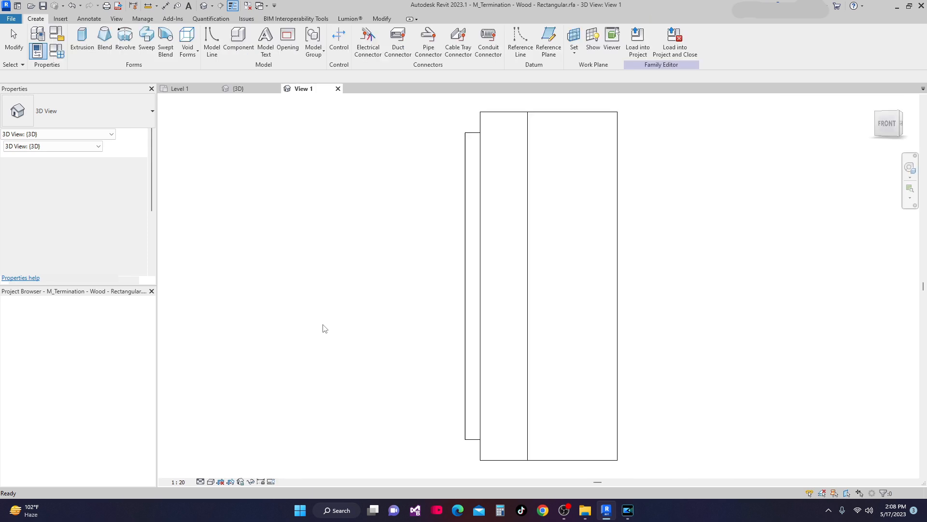
Open the termination family's Left elevation and examine its reference planes and width dimensions
scroll(397, 301, down, 2)
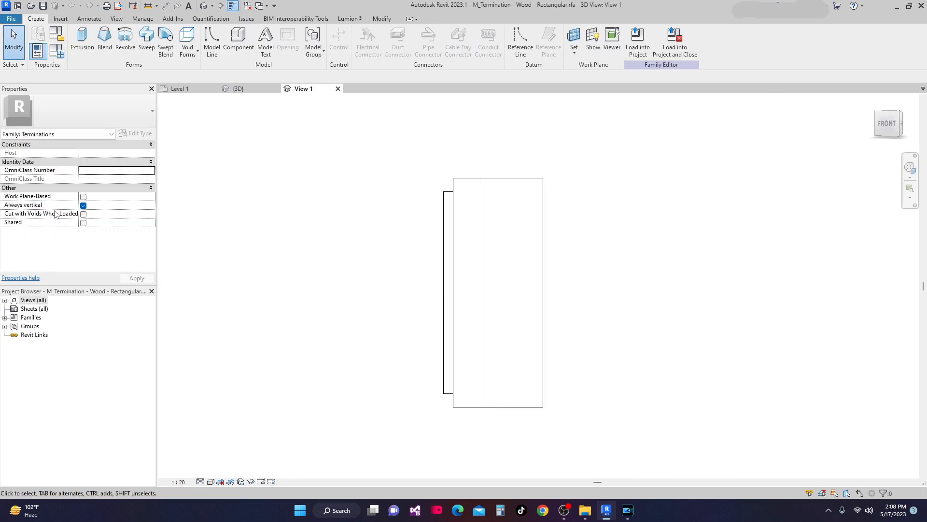
click(5, 301)
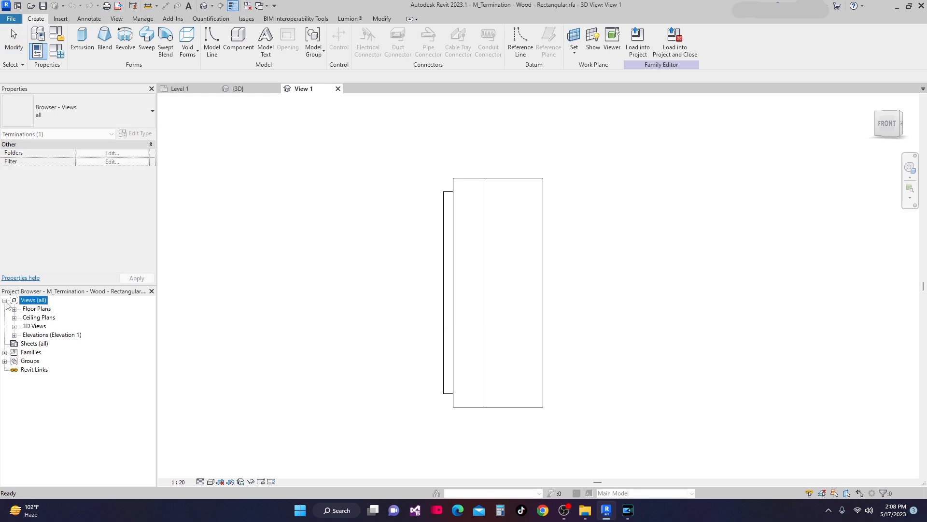
click(15, 335)
double_click(38, 362)
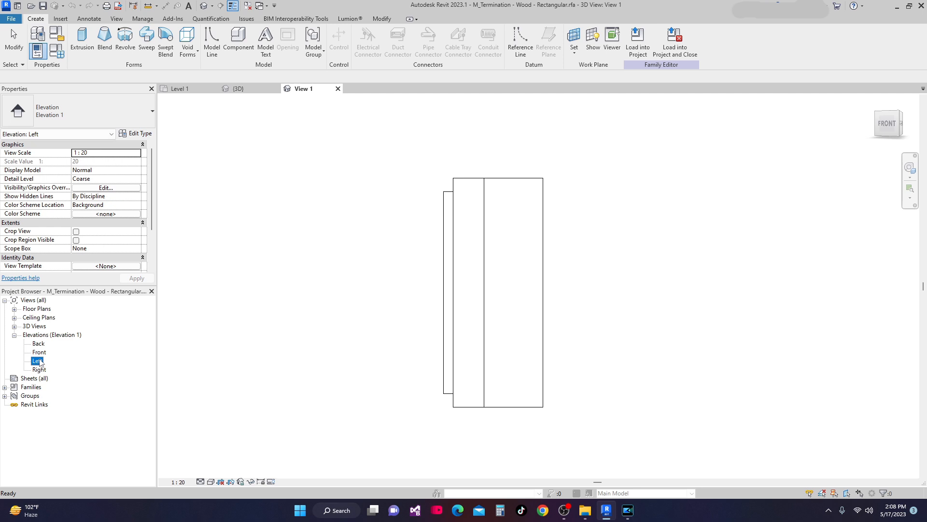
scroll(425, 385, up, 5)
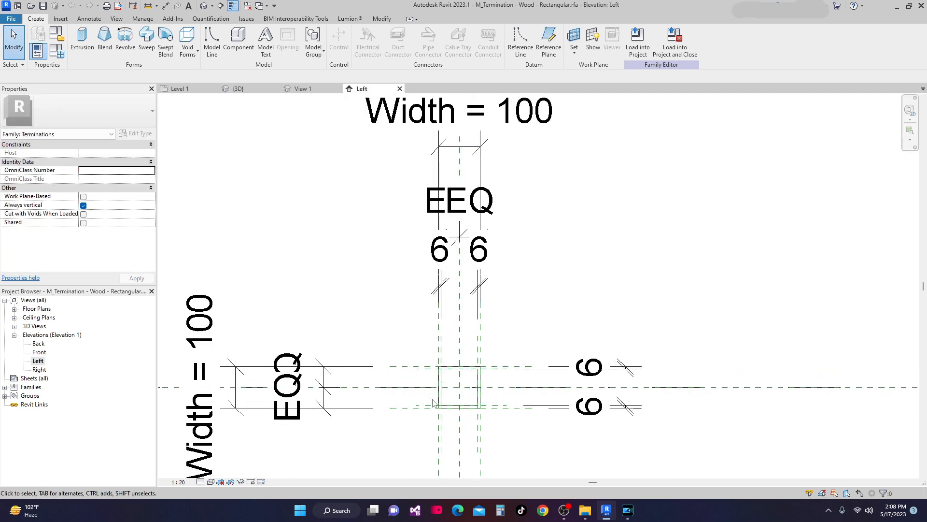
Return to the railings project's 3D view and examine the wood termination at the end of the top rail
click(247, 90)
scroll(367, 246, up, 4)
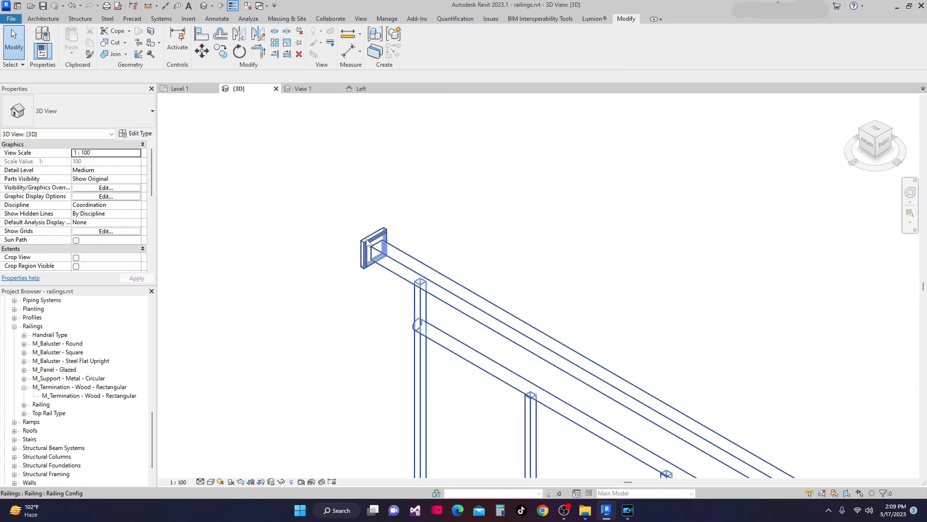
scroll(327, 217, down, 5)
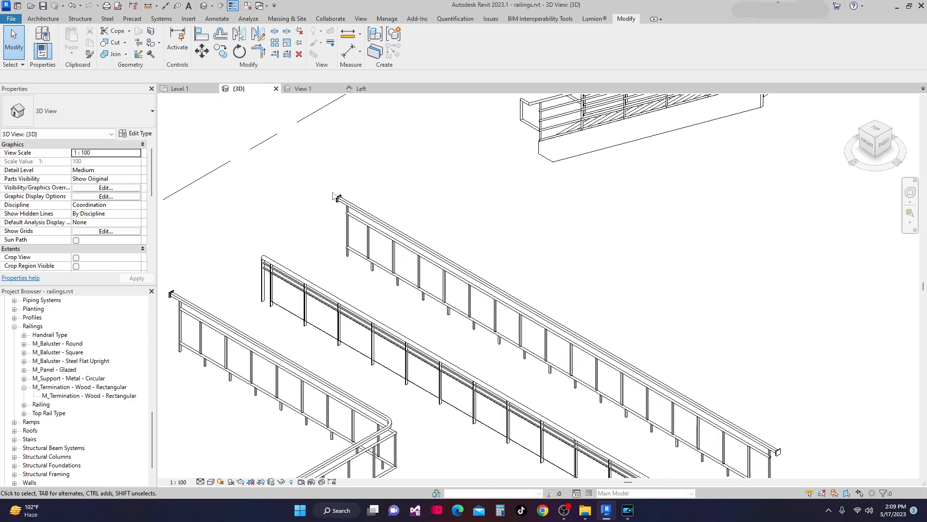
scroll(362, 219, down, 3)
Open the straight Railing Config railing's top rail type and review its construction, extension, termination, identity and IFC parameters
click(401, 243)
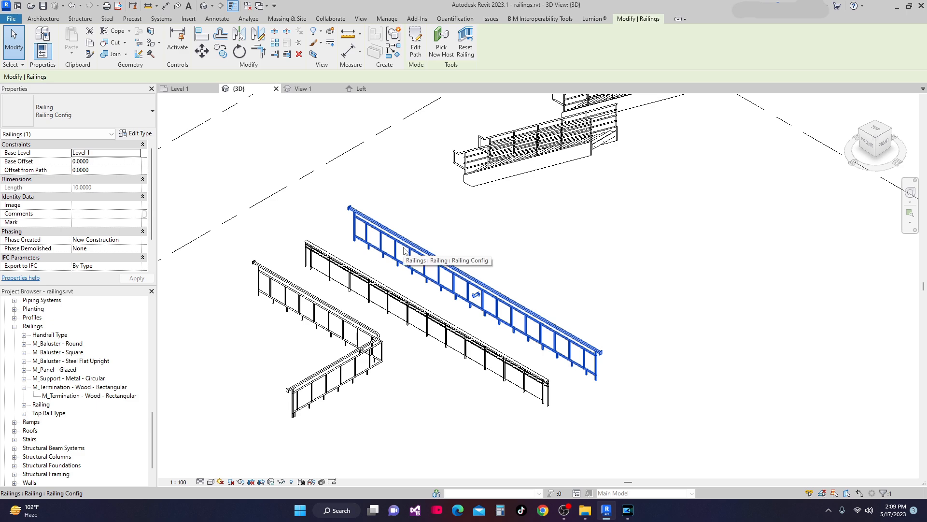
click(144, 135)
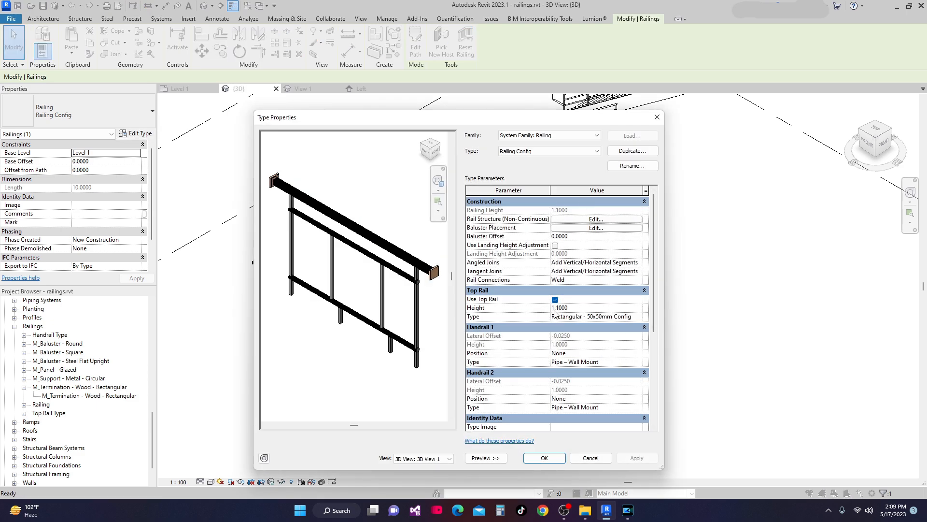
click(640, 318)
click(640, 317)
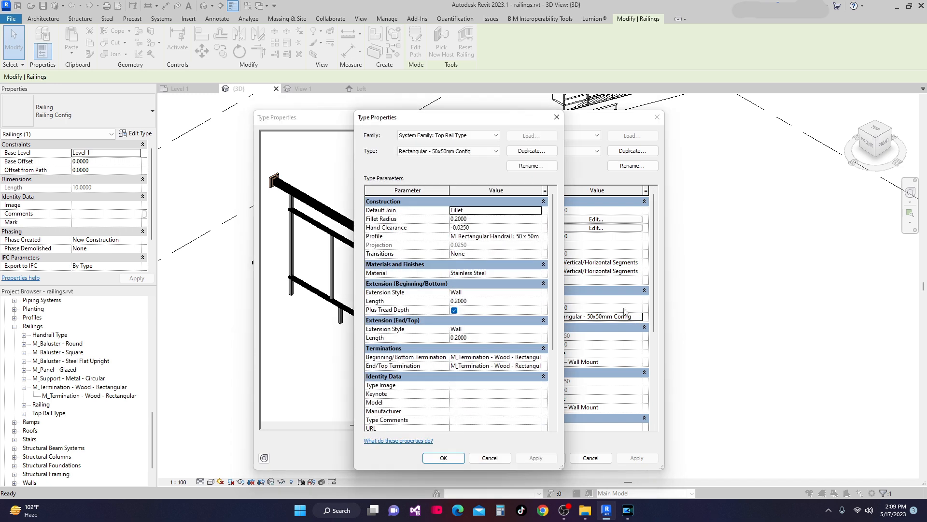
click(478, 137)
click(413, 123)
drag(565, 312, 693, 313)
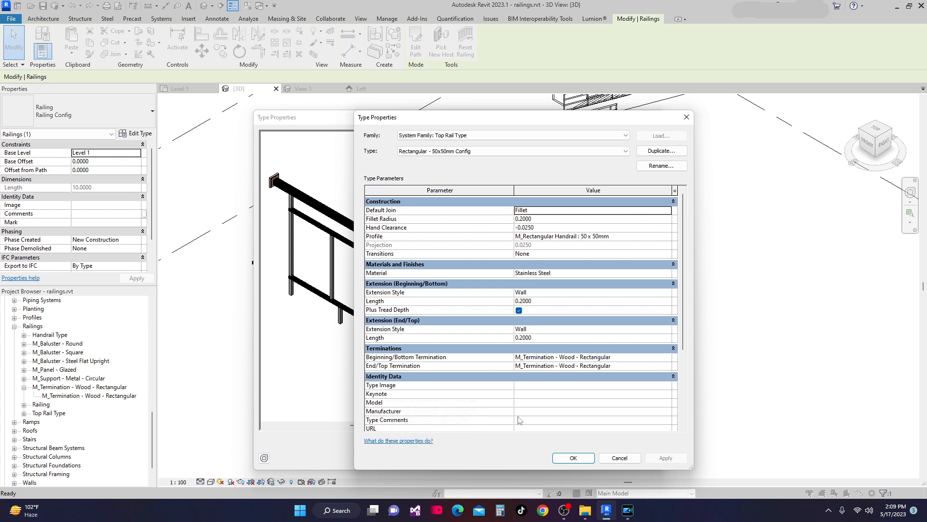
drag(687, 336, 691, 439)
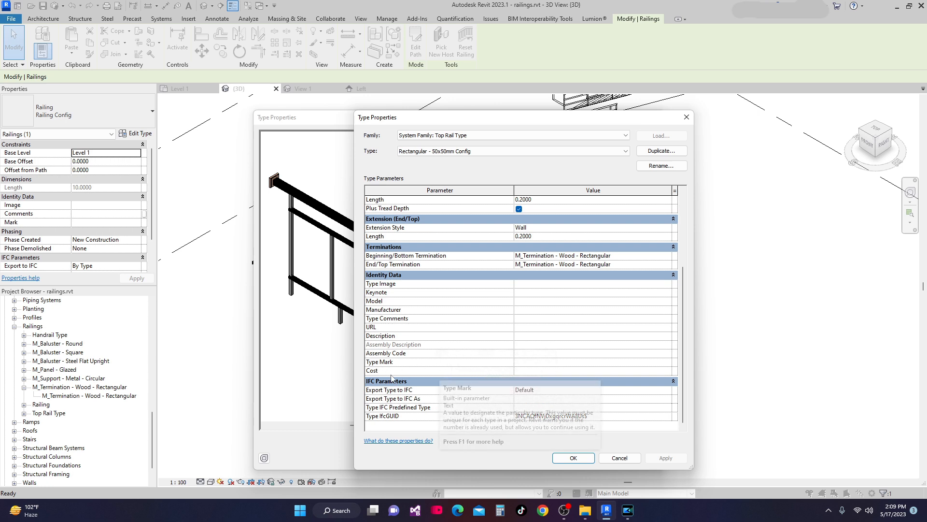
click(572, 457)
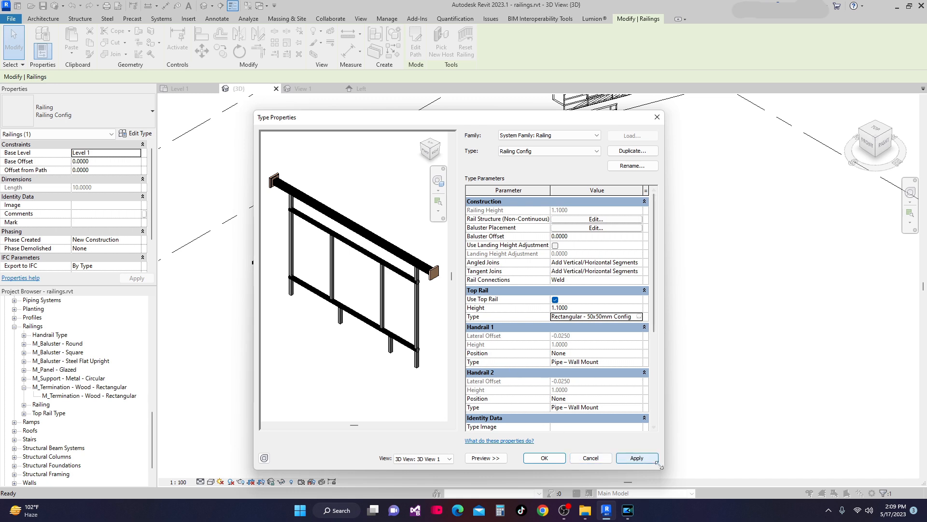
Widen the railing's type properties and recheck the Rectangular - 50x50mm Config top rail settings
drag(660, 466, 749, 470)
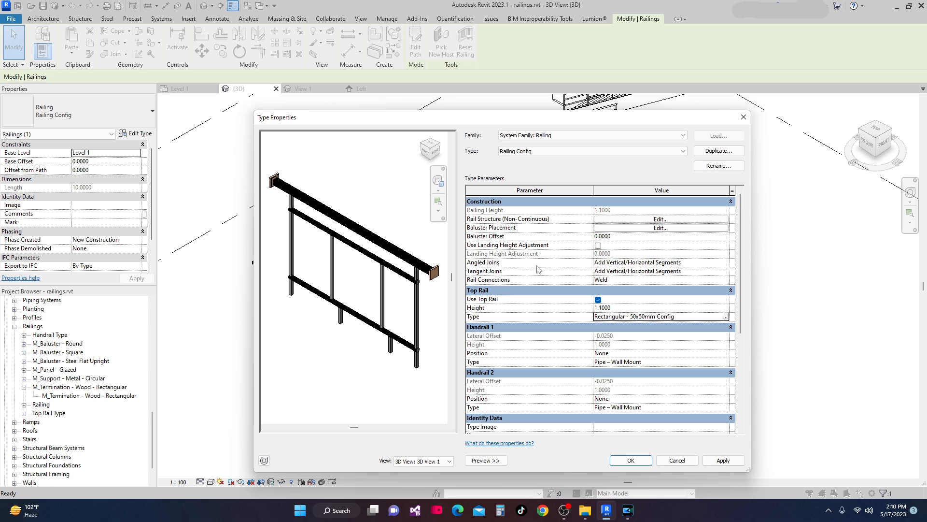
click(725, 316)
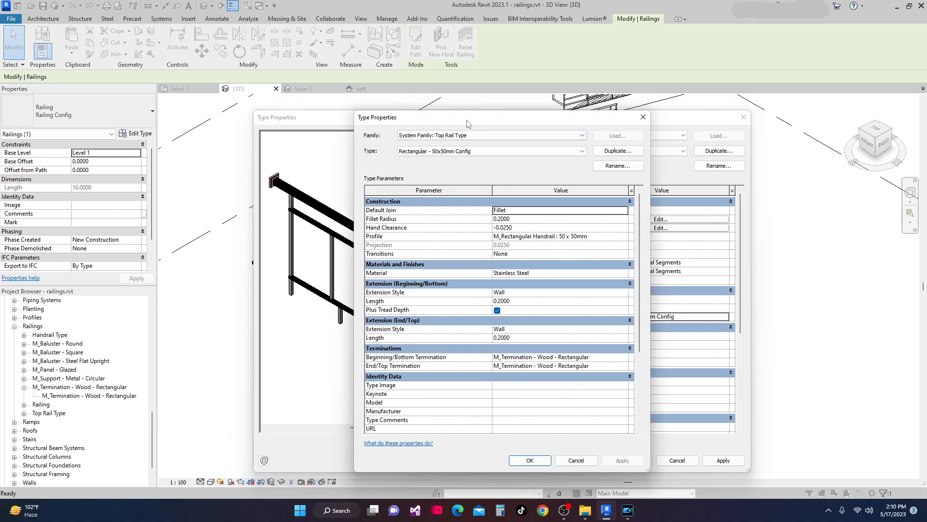
drag(468, 123, 336, 75)
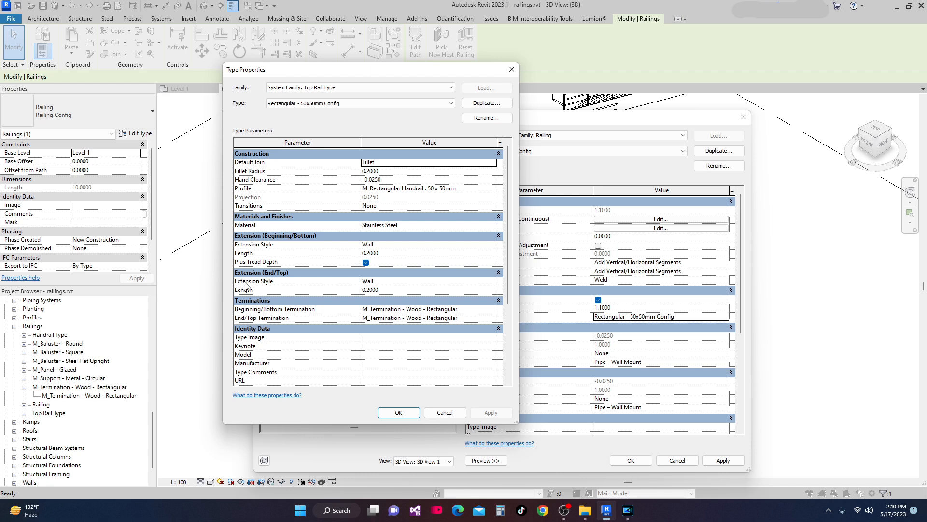
click(395, 413)
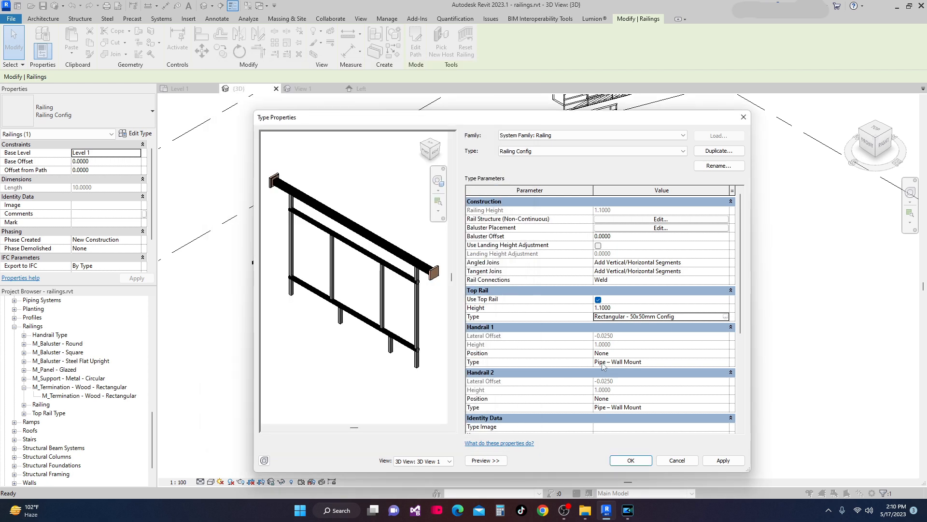
Duplicate the Handrail 1 type Pipe – Wall Mount as Pipe – Wall Mount Config
click(725, 362)
click(725, 362)
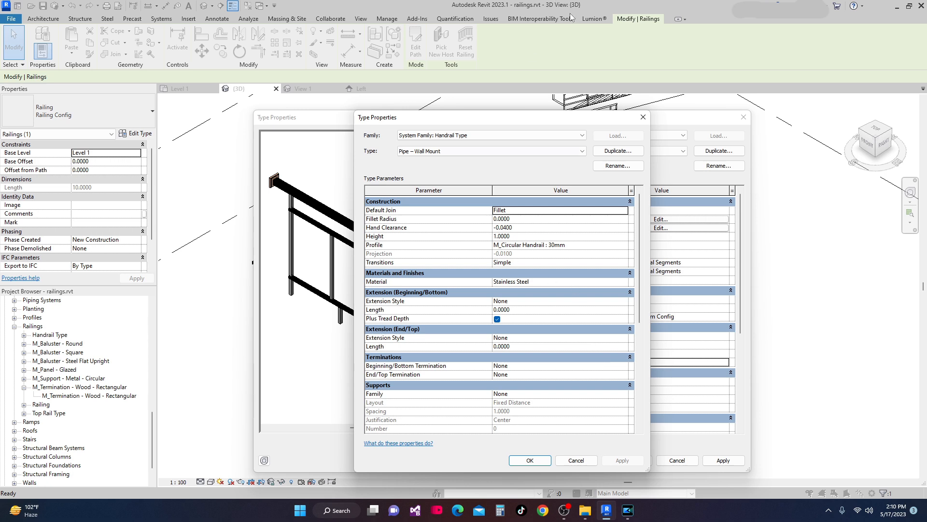
drag(446, 117, 275, 62)
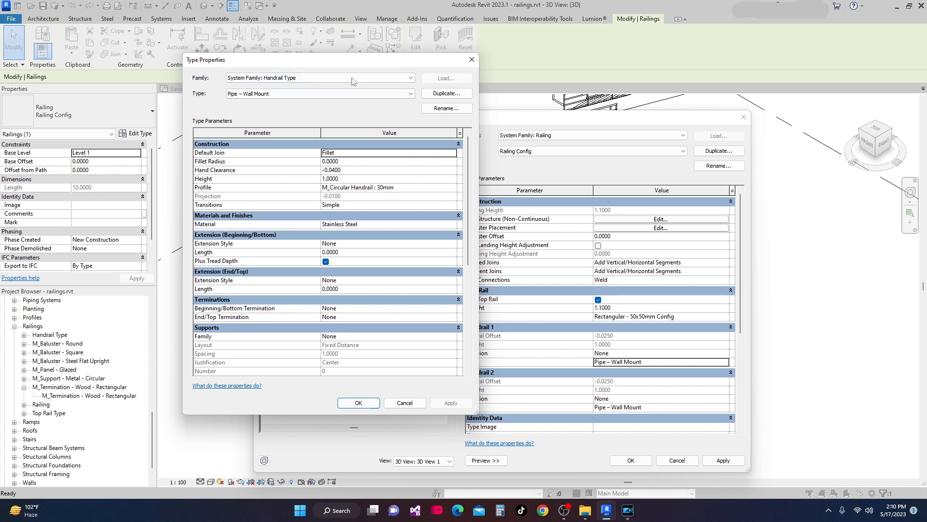
drag(320, 66, 295, 68)
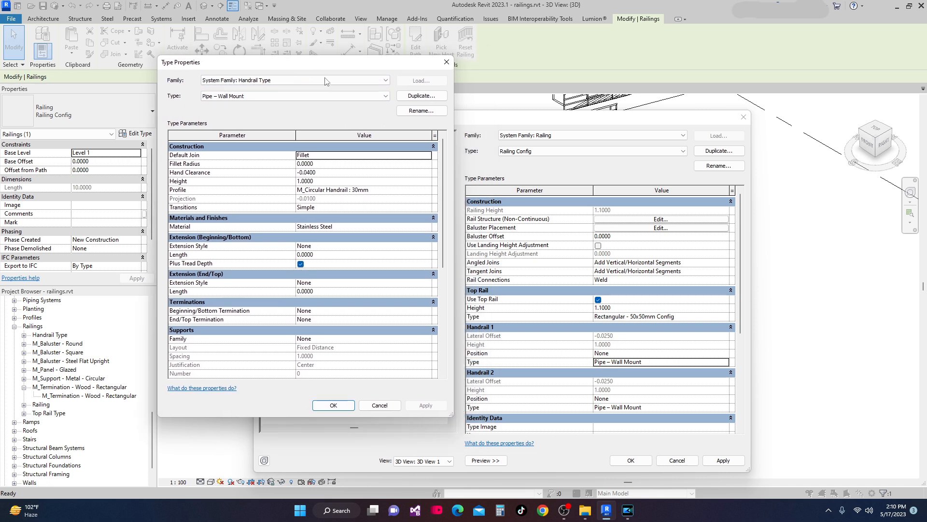
click(421, 96)
click(554, 201)
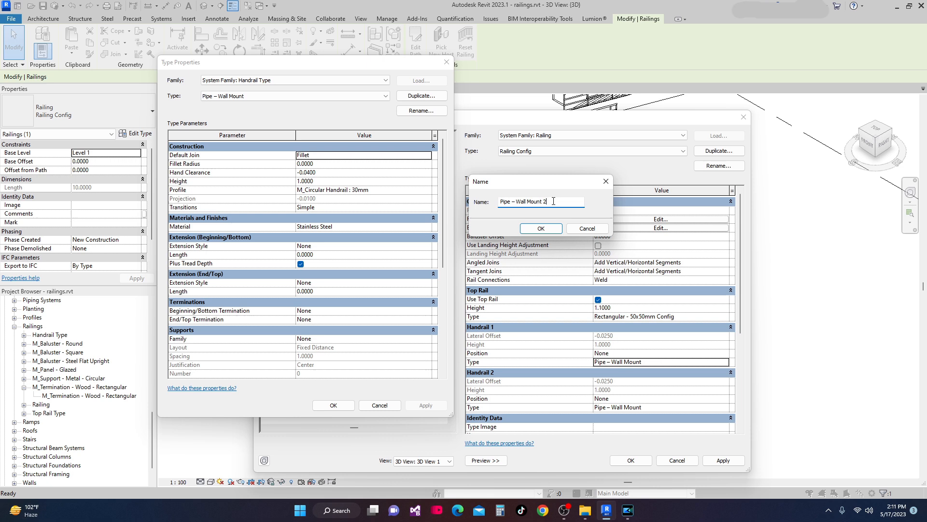
drag(533, 190, 456, 149)
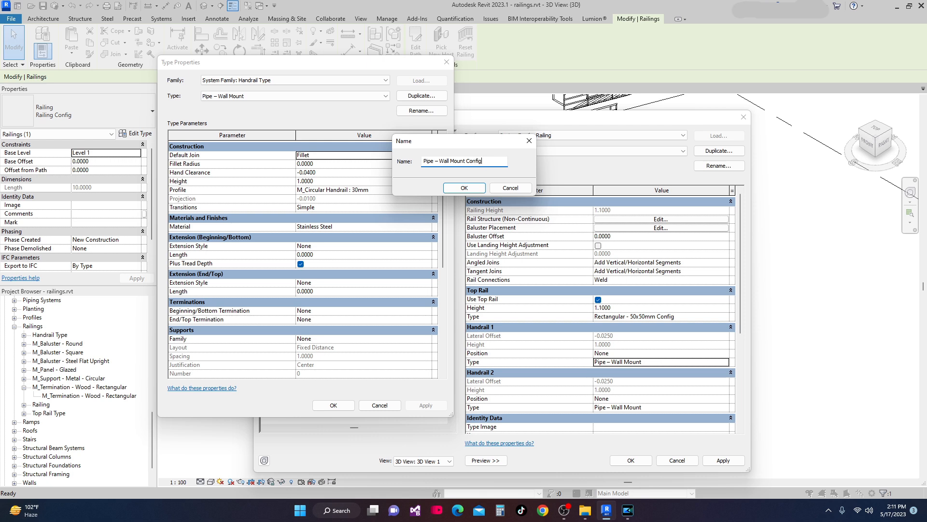
click(472, 189)
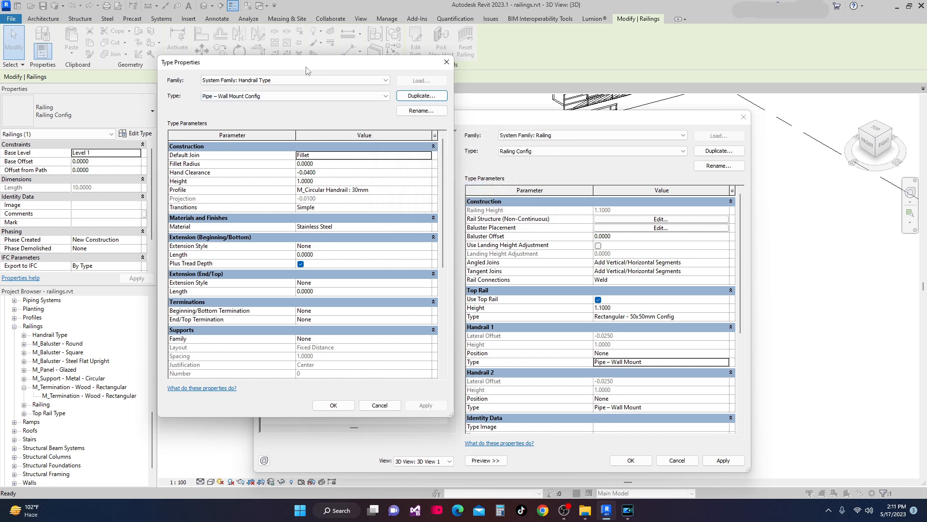
Try Miter as the new handrail type's default join, and switch it back to Fillet
drag(306, 71, 444, 103)
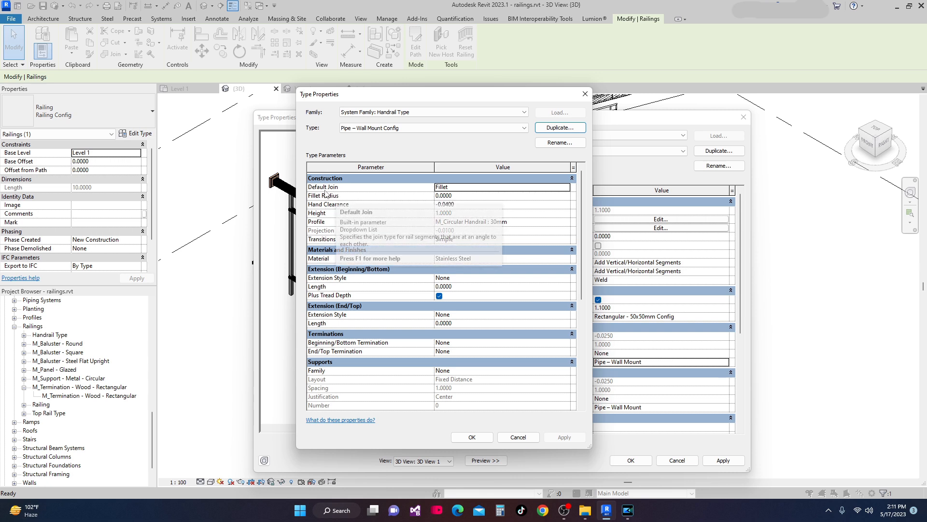
drag(461, 100, 613, 129)
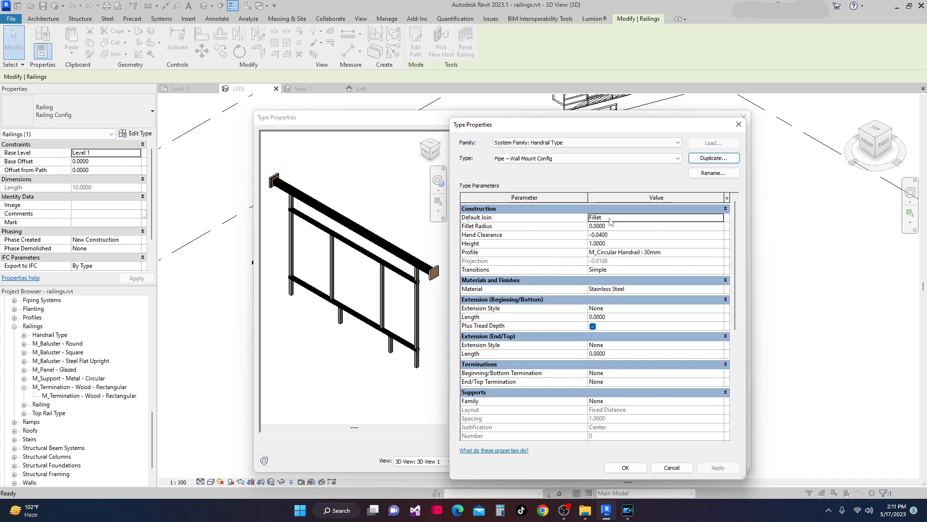
click(720, 221)
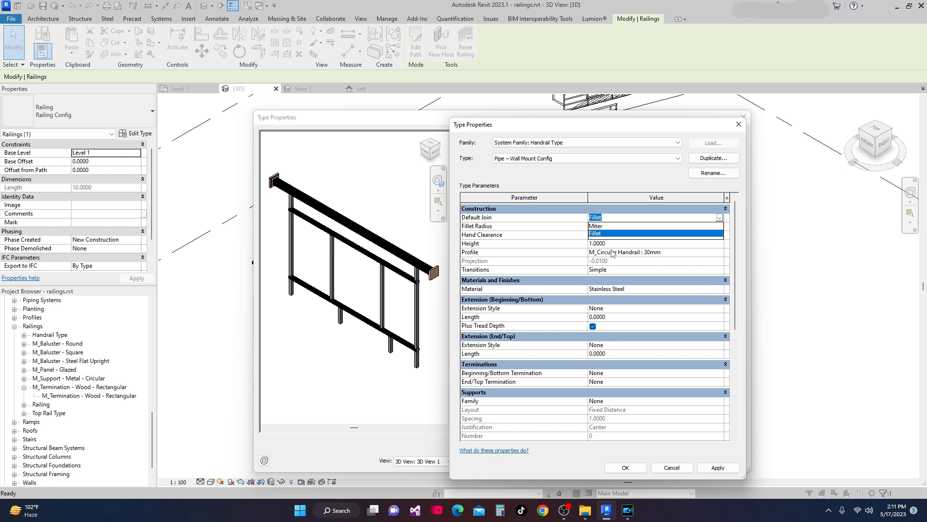
click(599, 226)
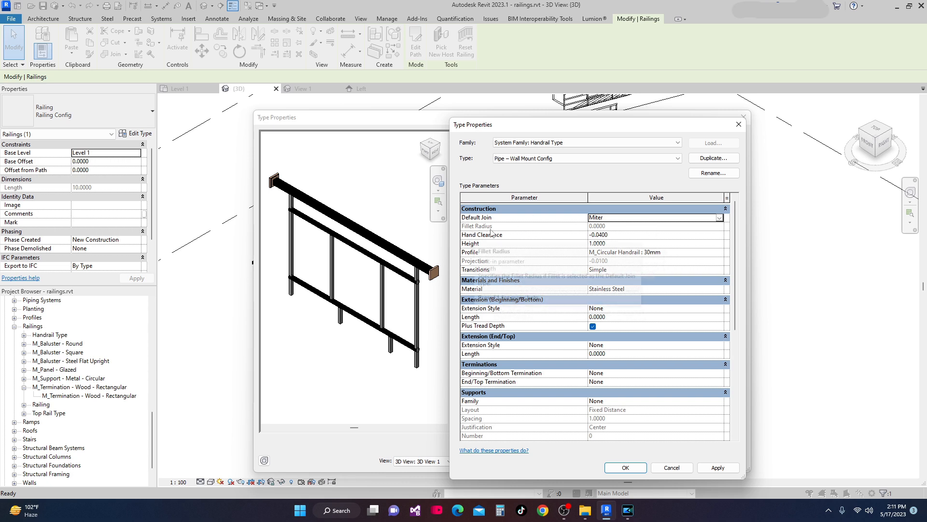
click(718, 218)
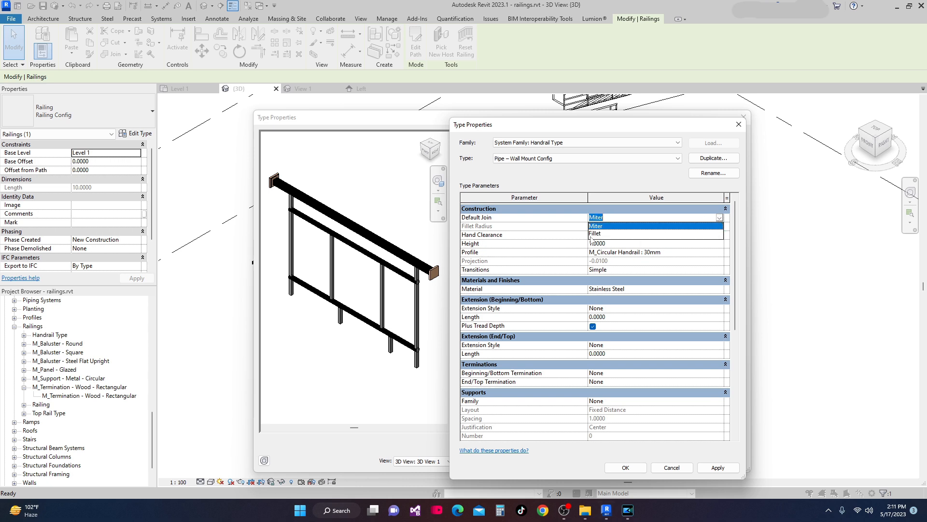
click(593, 233)
Set the handrail type's fillet radius to 0.1 and its hand clearance to 0.04, and apply the changes
click(609, 226)
drag(610, 227, 553, 235)
text(.1)
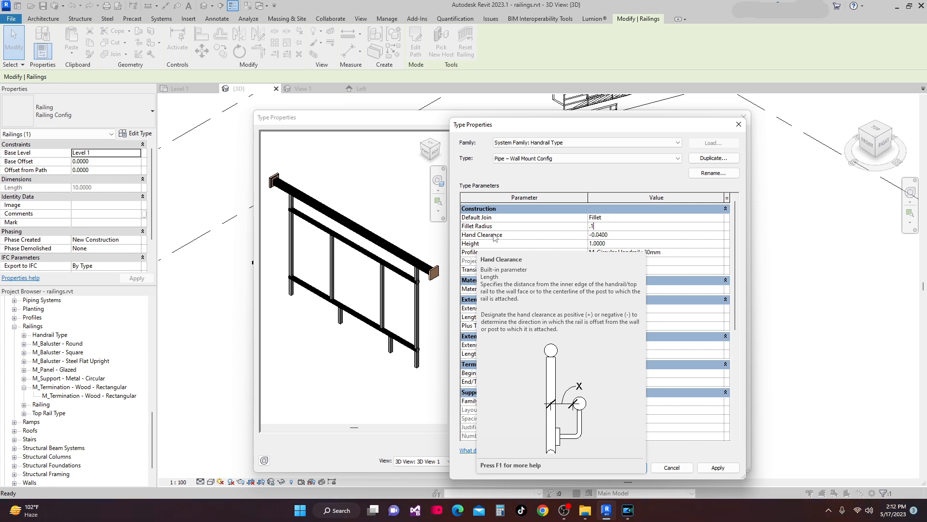
click(615, 235)
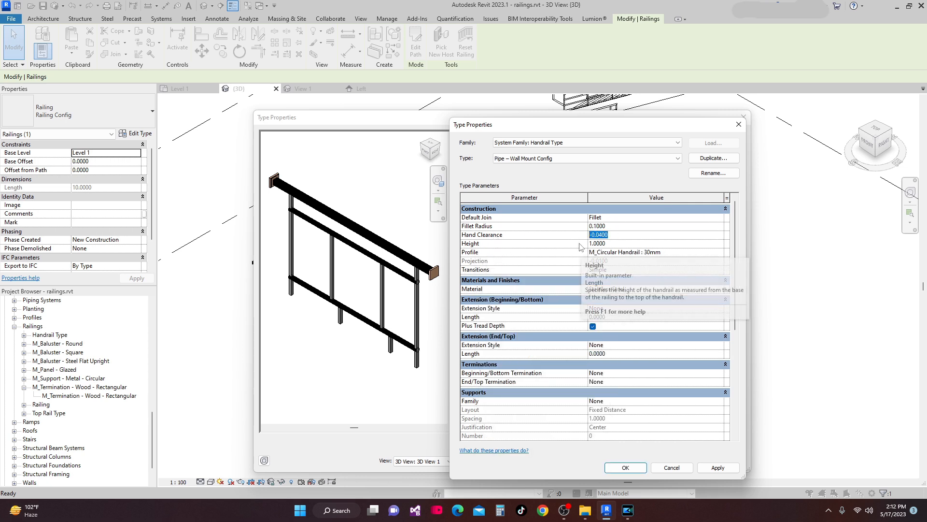
text(.)
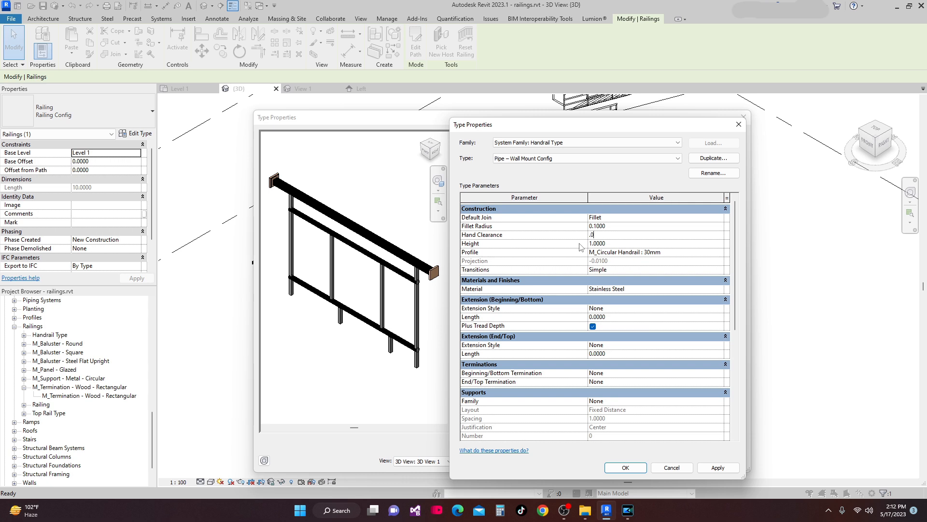
text(04)
click(715, 467)
drag(593, 130, 525, 118)
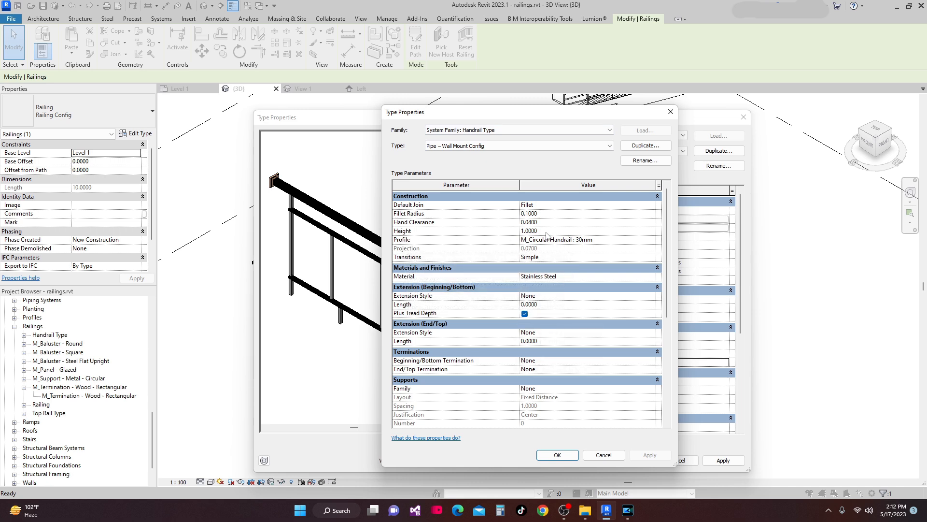
Set the handrail type's height to 0.90 and its profile to M_Rectangular Handrail : 50 x 50mm, and accept the type
click(472, 235)
text(.90)
drag(549, 119, 551, 94)
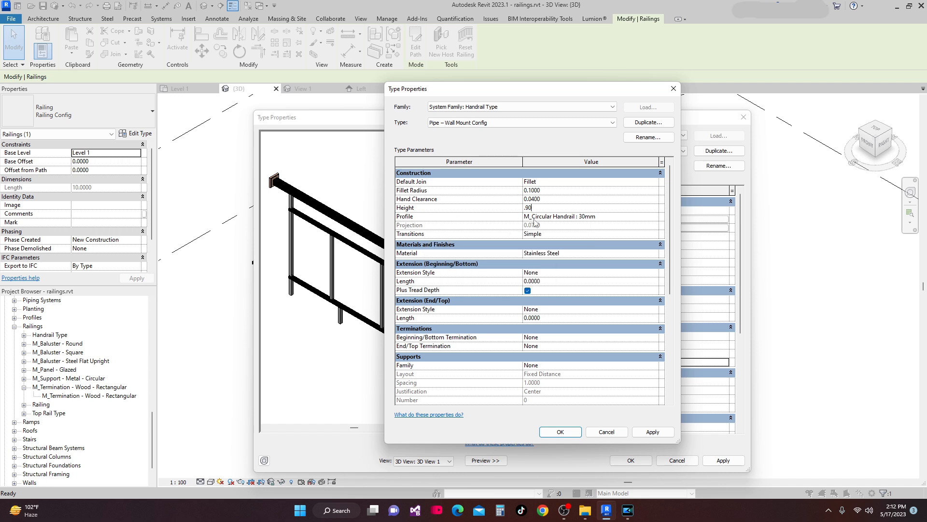
click(653, 217)
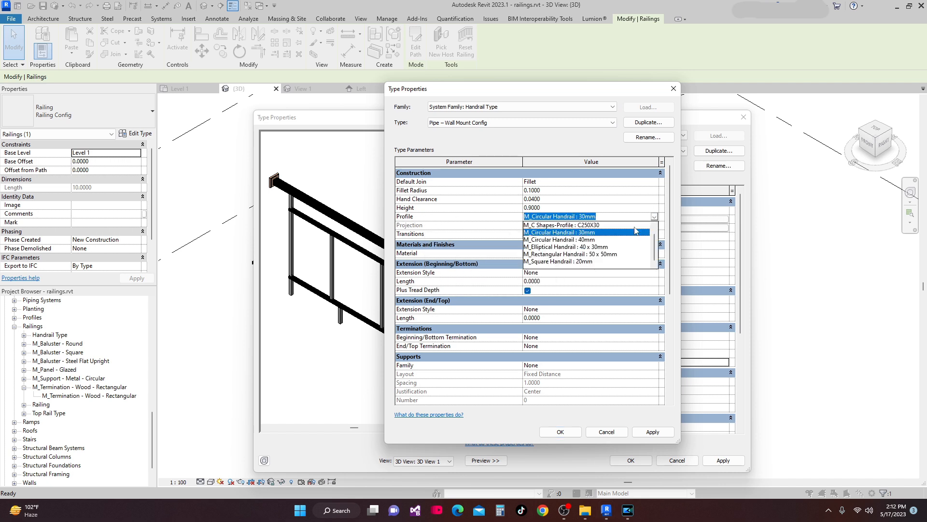
click(553, 254)
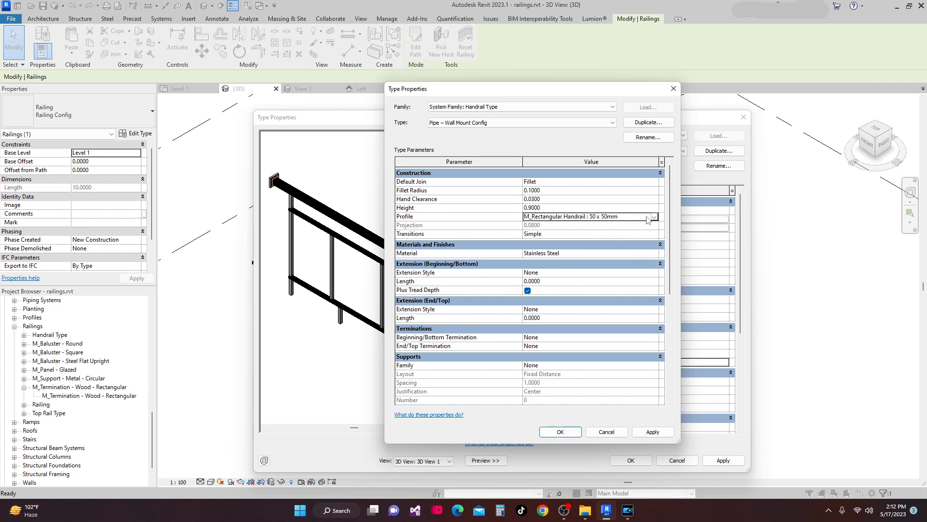
click(653, 431)
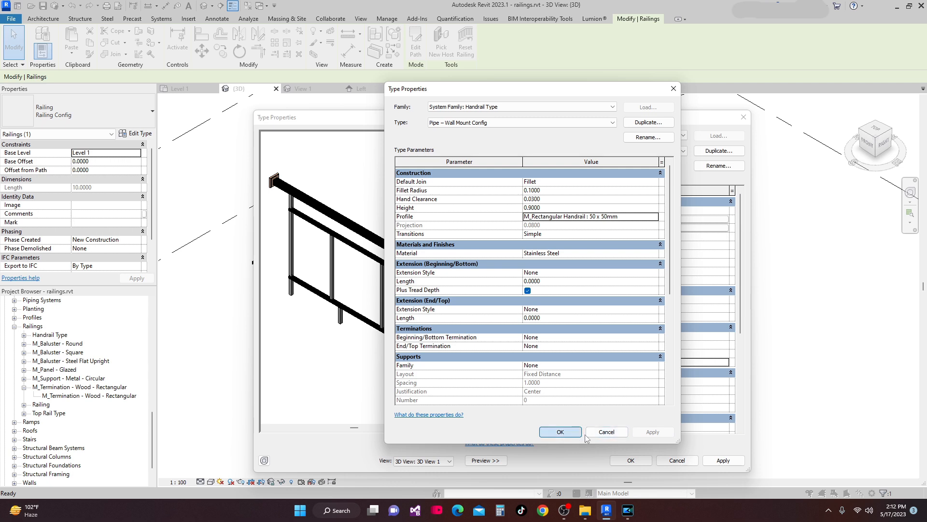
click(560, 431)
Apply the new handrail type to Railing Config, set the Handrail 1 position to Left, and inspect the handrail end in the preview
click(720, 463)
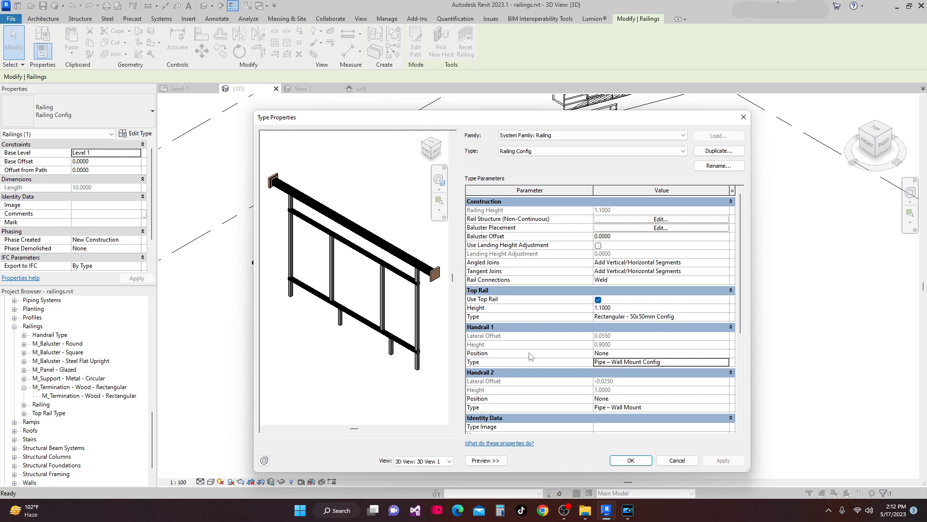
click(724, 354)
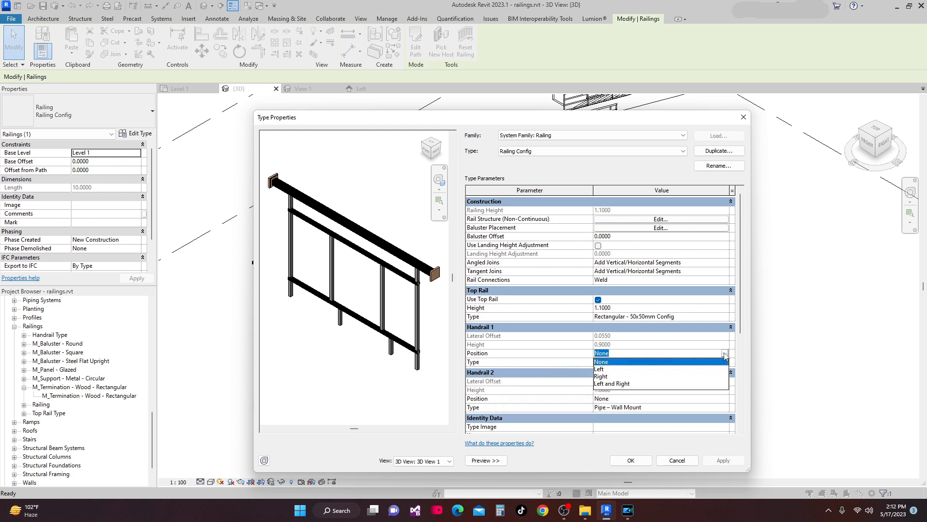
click(599, 369)
click(733, 463)
scroll(441, 286, up, 3)
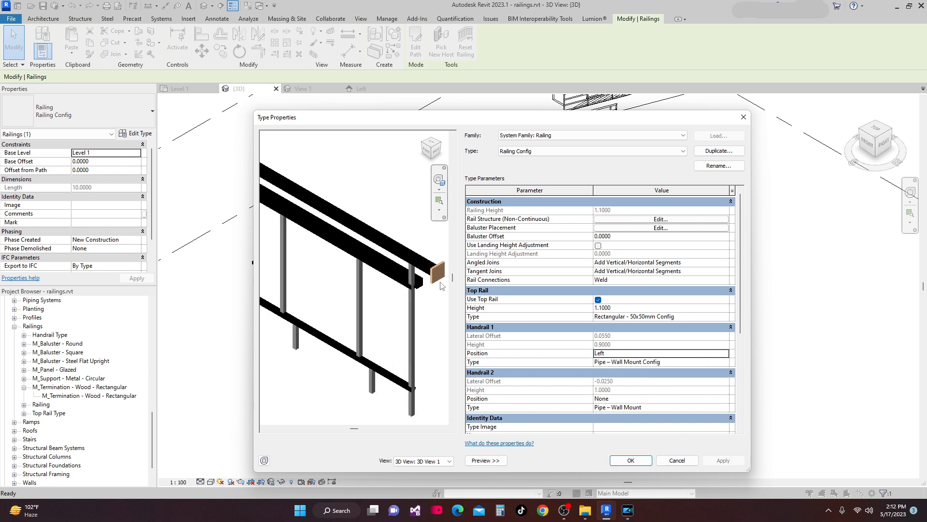
scroll(441, 286, up, 4)
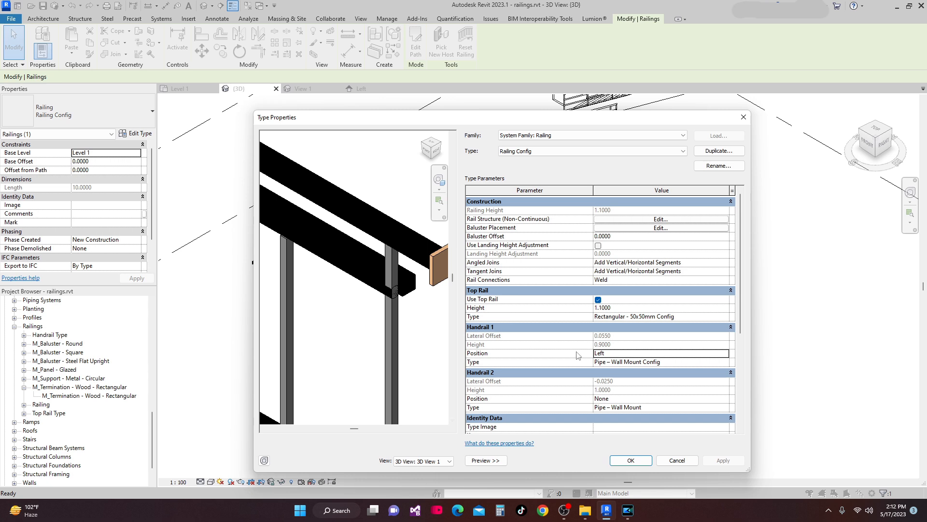
scroll(578, 355, down, 3)
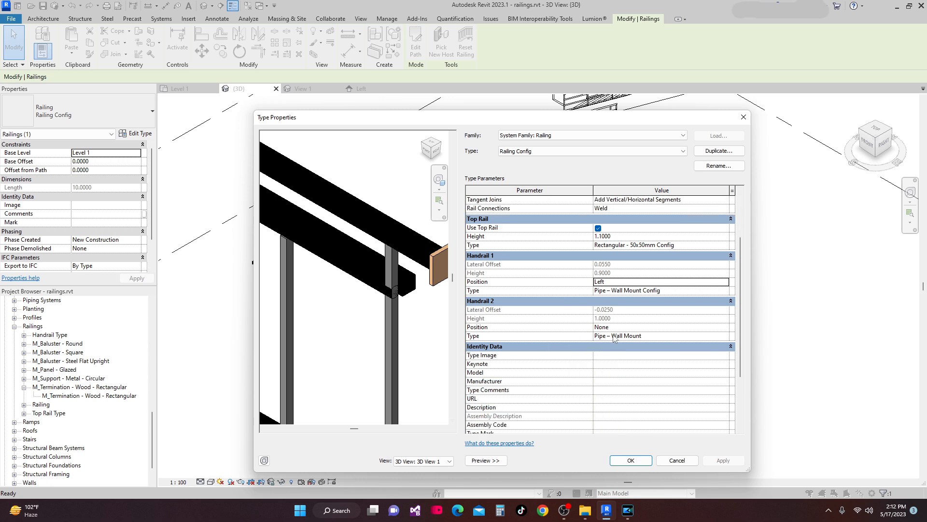
click(724, 336)
click(727, 336)
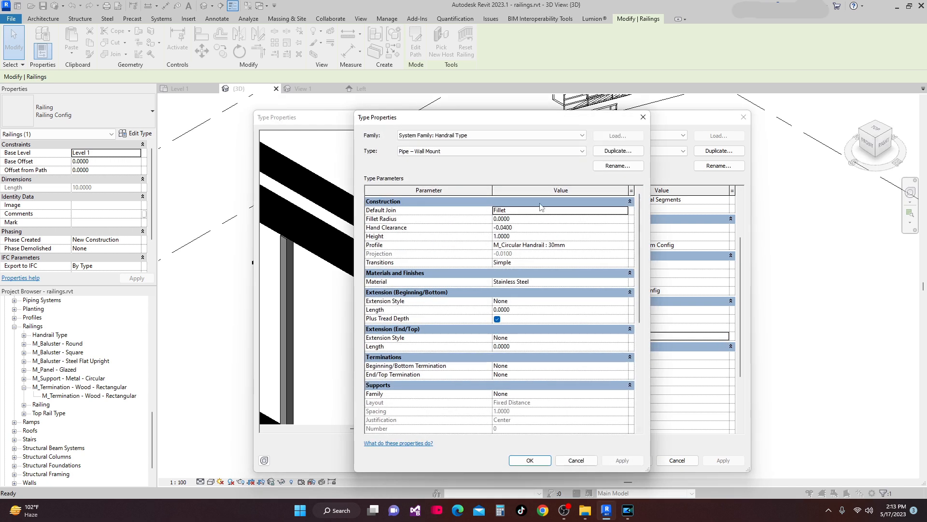
drag(517, 117, 578, 184)
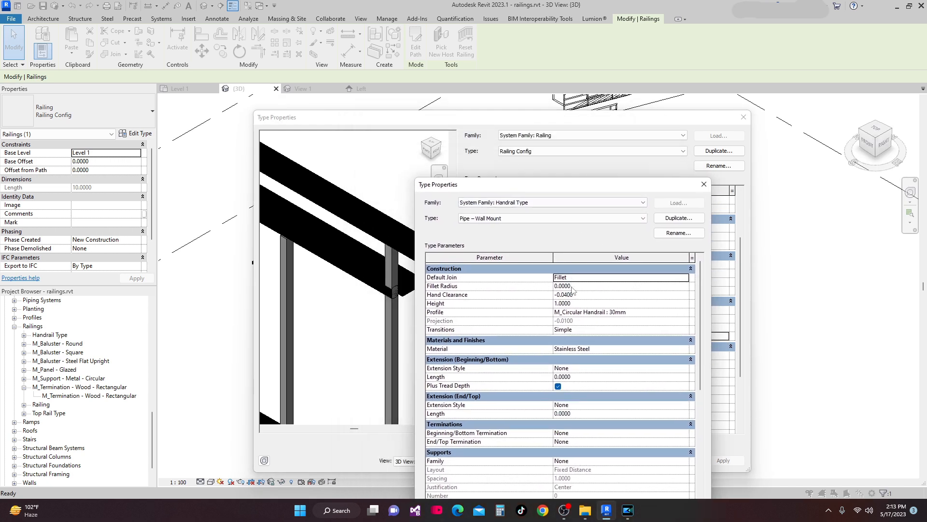
click(573, 296)
drag(573, 295, 561, 296)
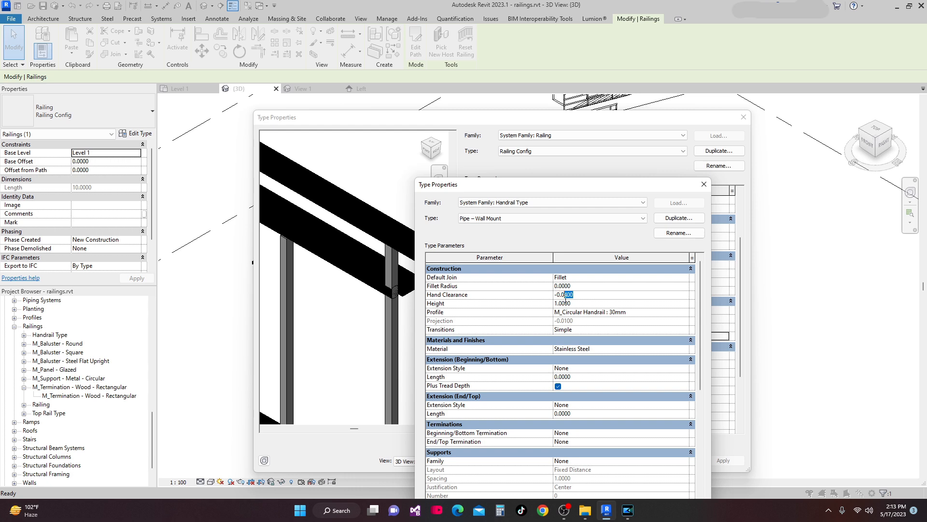
text(/)
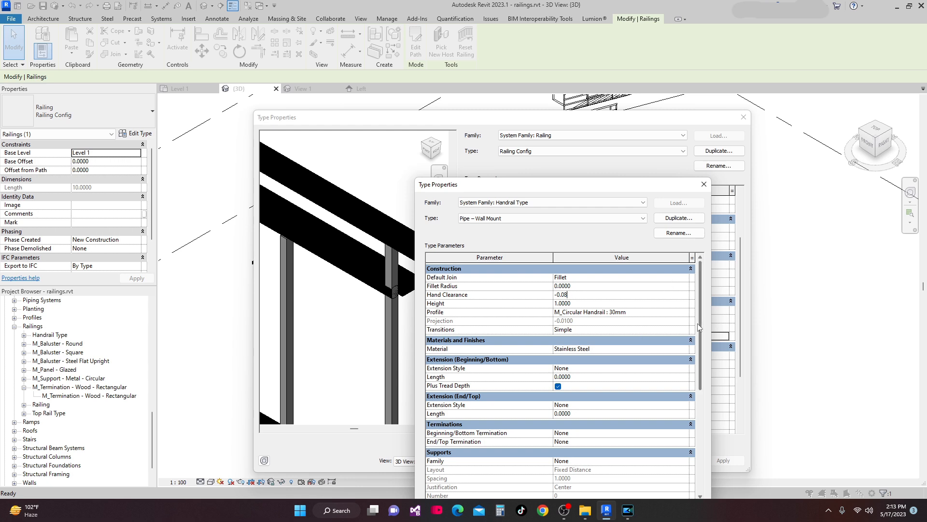
mouse_move(698, 323)
mouse_down()
mouse_move(698, 350)
mouse_move(699, 321)
mouse_up()
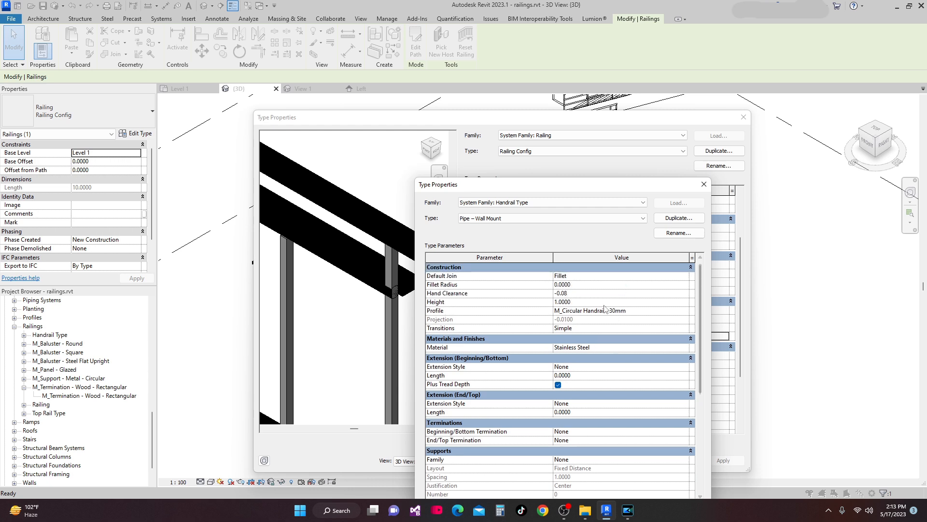
click(582, 302)
text(-)
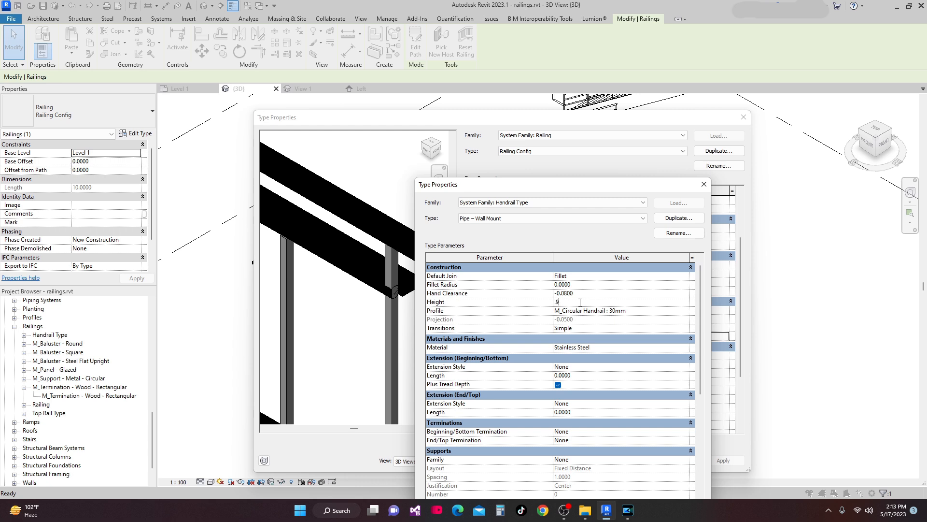
click(666, 311)
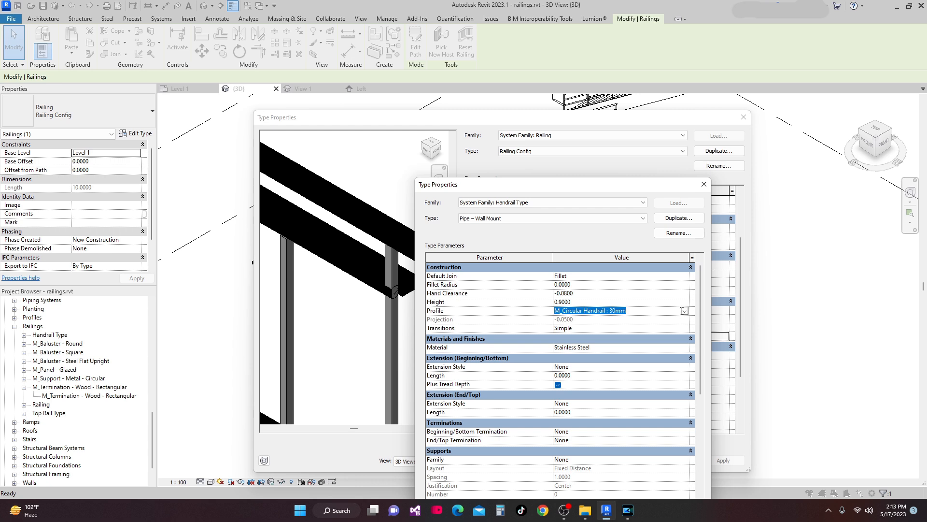
click(704, 184)
Edit the Handrail 1 type, setting its hand clearance to 0.05 and its profile to M_Circular Handrail : 40mm
scroll(529, 319, down, 1)
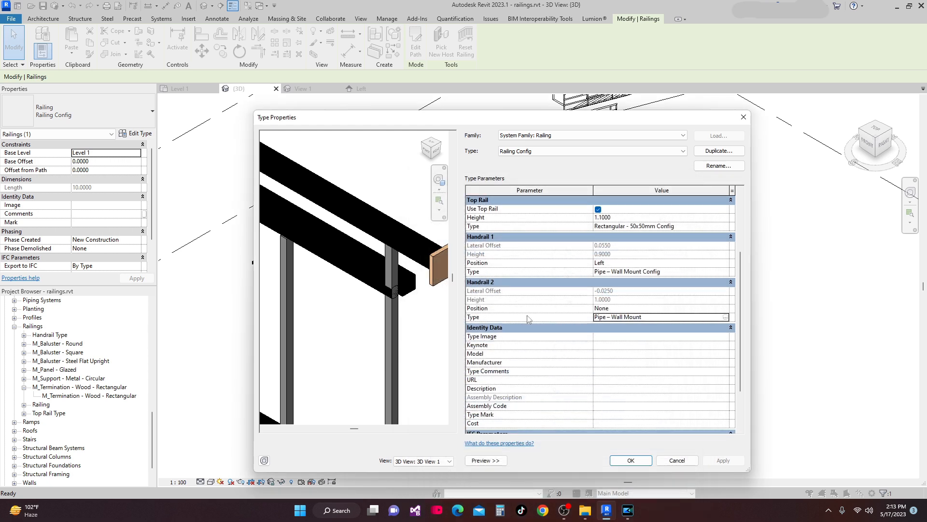
scroll(529, 319, up, 1)
click(714, 289)
click(726, 292)
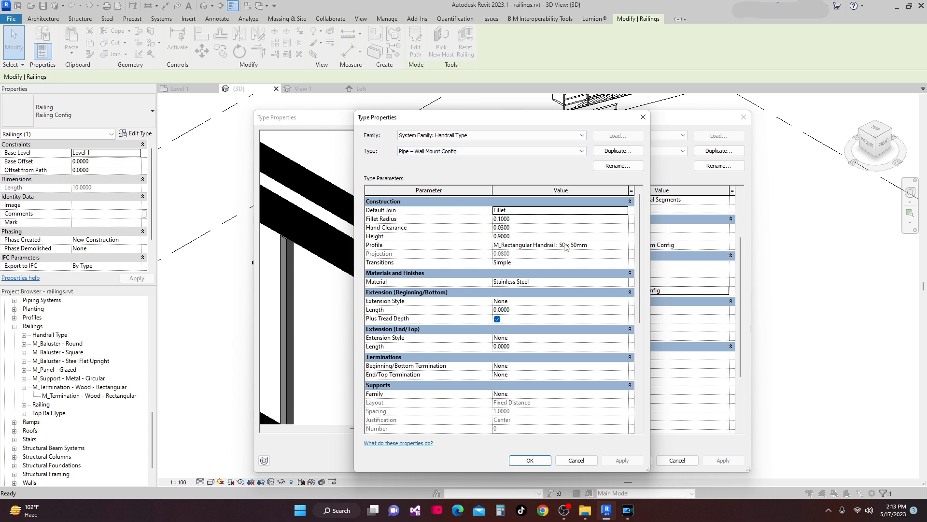
click(514, 227)
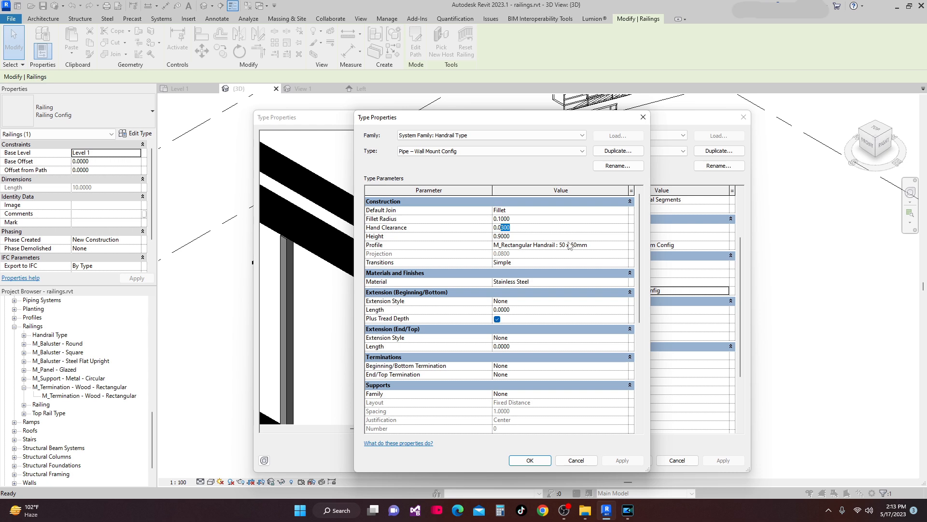
text(.)
click(621, 247)
click(623, 244)
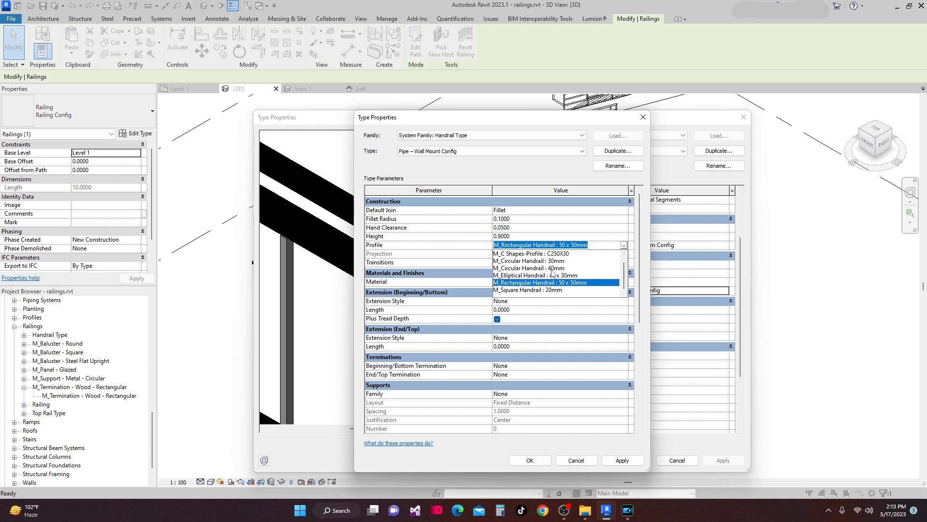
click(551, 269)
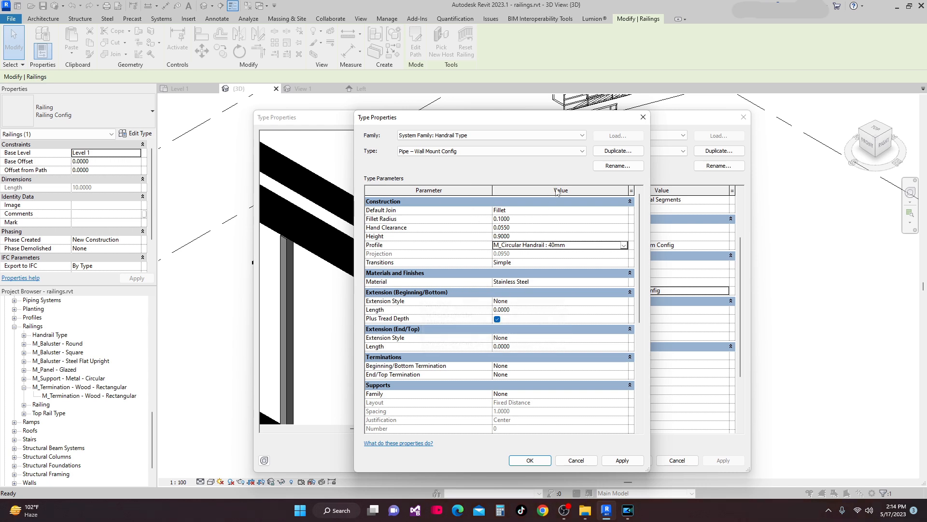
Keep the handrail type's transitions at Simple, accept its changes, and inspect the railing in the preview
drag(555, 118, 588, 112)
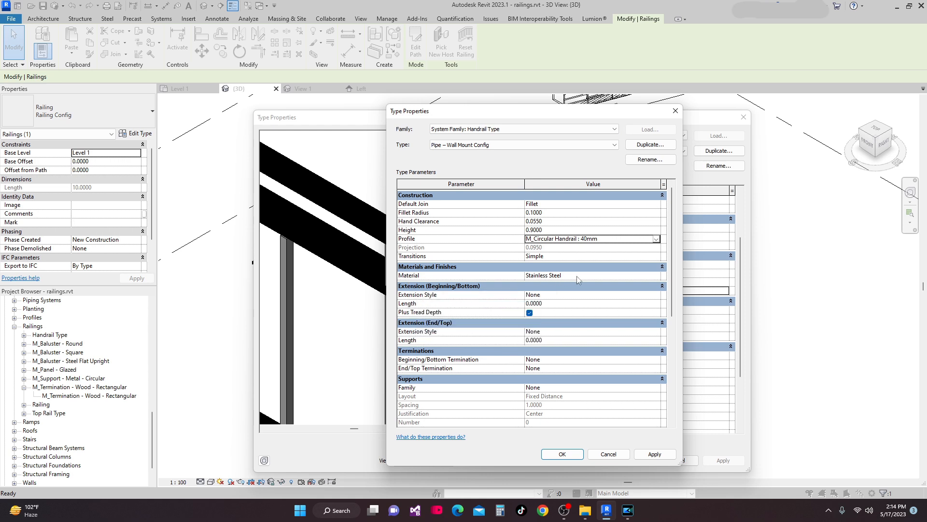
click(657, 256)
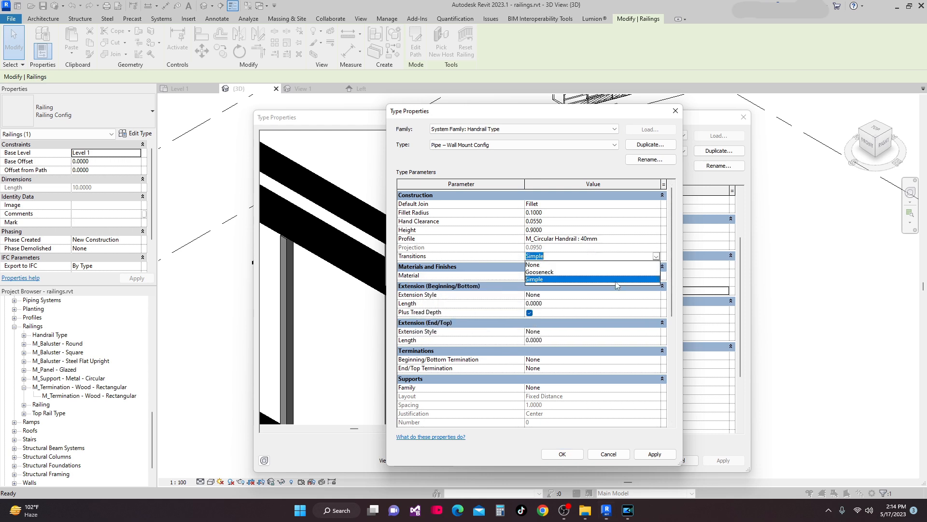
click(536, 282)
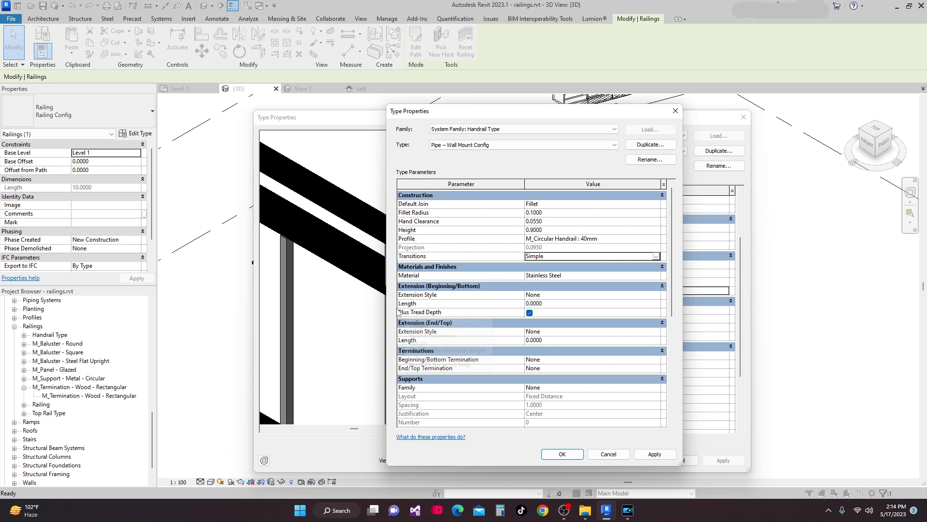
click(655, 454)
click(562, 454)
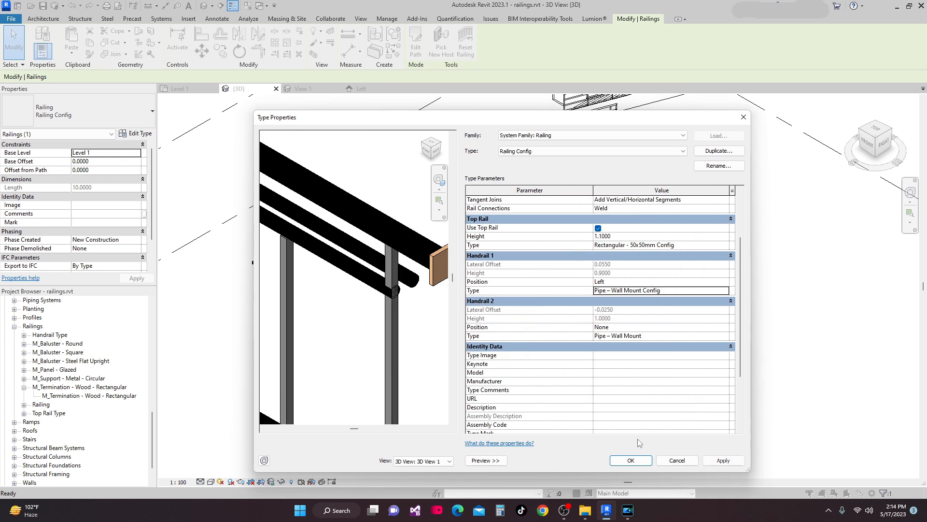
scroll(418, 389, down, 5)
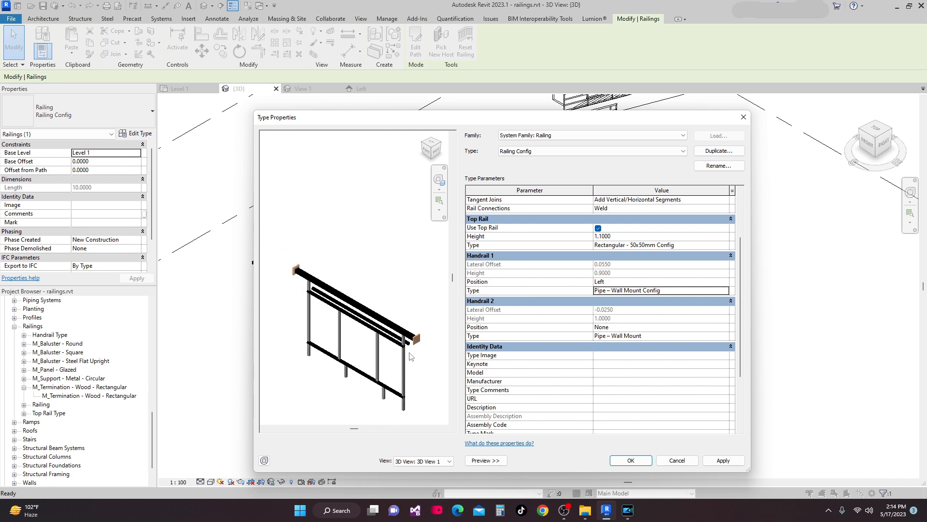
scroll(213, 197, up, 1)
scroll(302, 255, up, 3)
middle_drag(341, 256, 269, 201)
scroll(361, 295, down, 2)
middle_drag(361, 294, 344, 276)
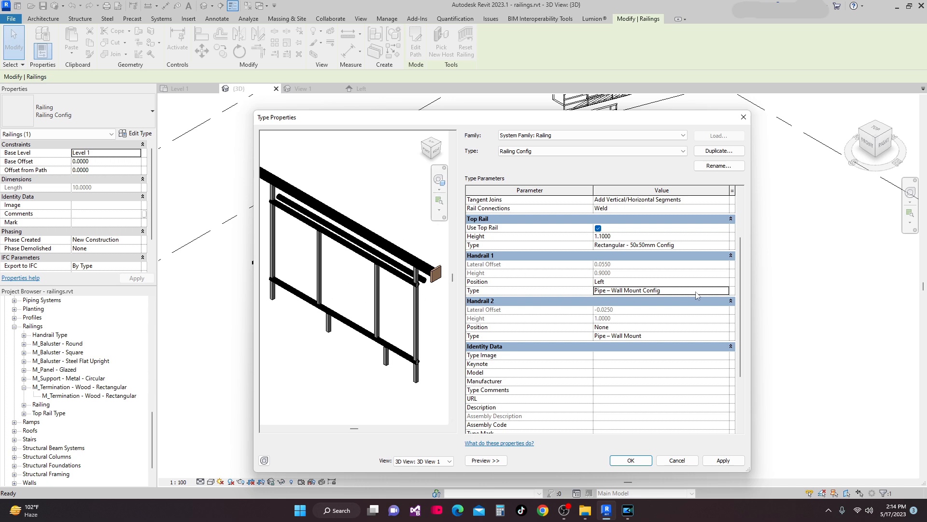
Reopen the Handrail 1 type and set its beginning/bottom extension to the Wall style with a length of 0.30
click(728, 291)
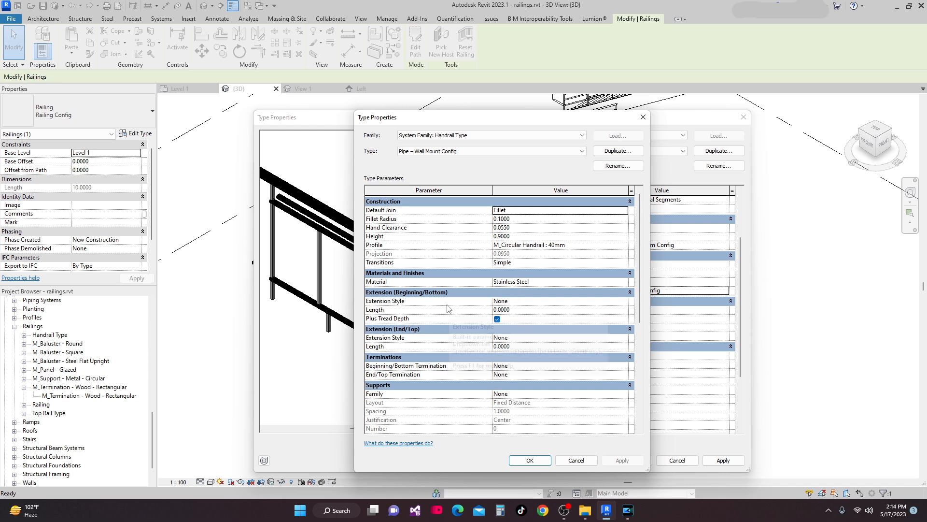
click(623, 302)
click(623, 302)
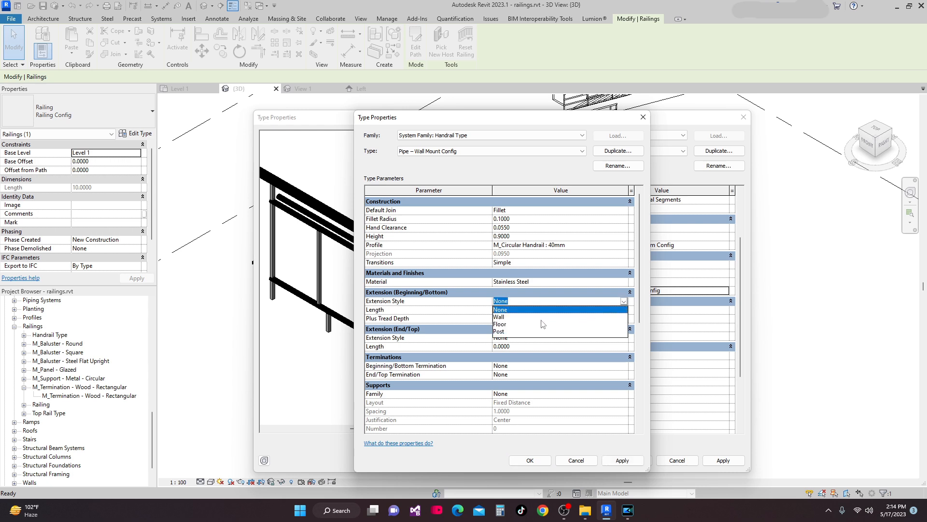
click(498, 317)
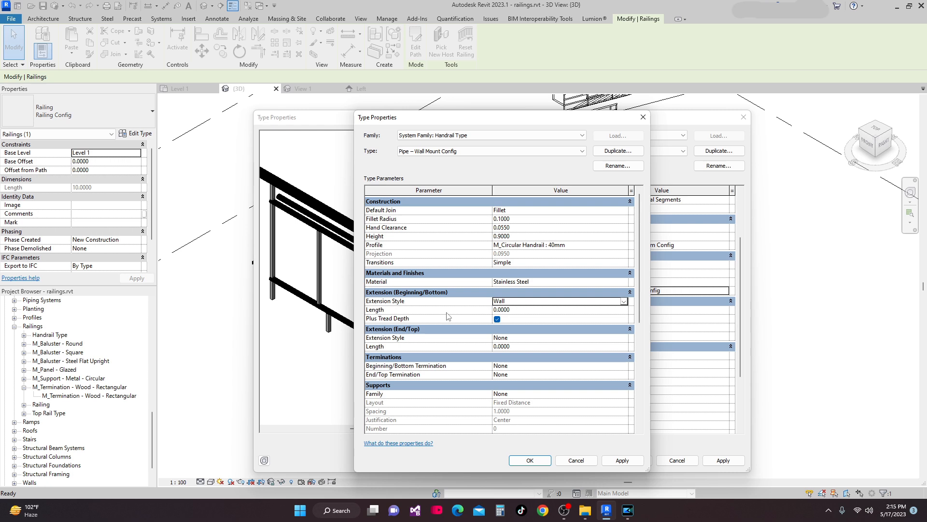
click(624, 310)
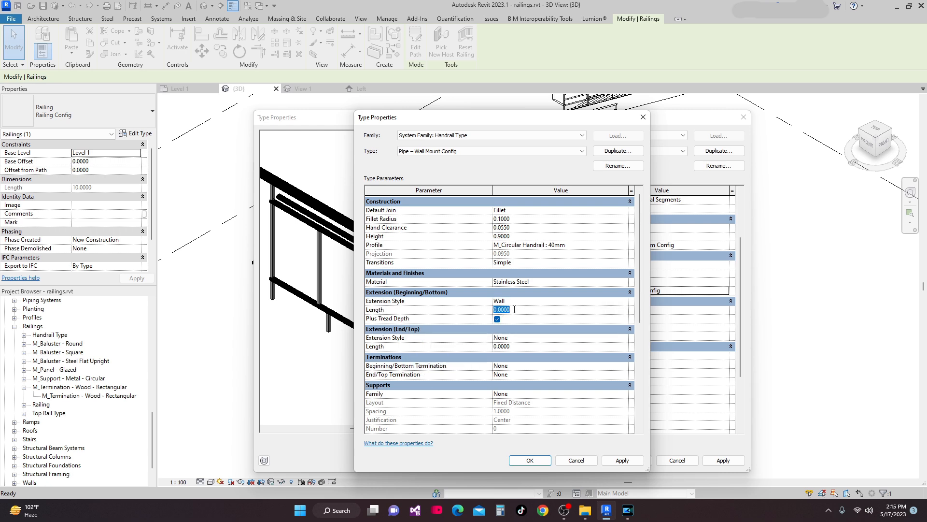
text(.30)
Set the handrail type's end/top extension to the Wall style with a length of 0.3
click(626, 340)
click(624, 338)
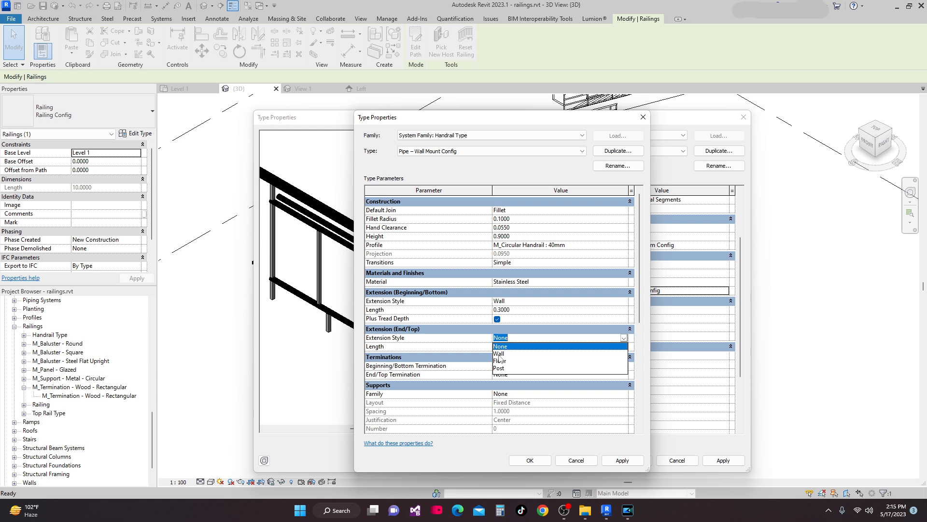
click(499, 354)
click(513, 347)
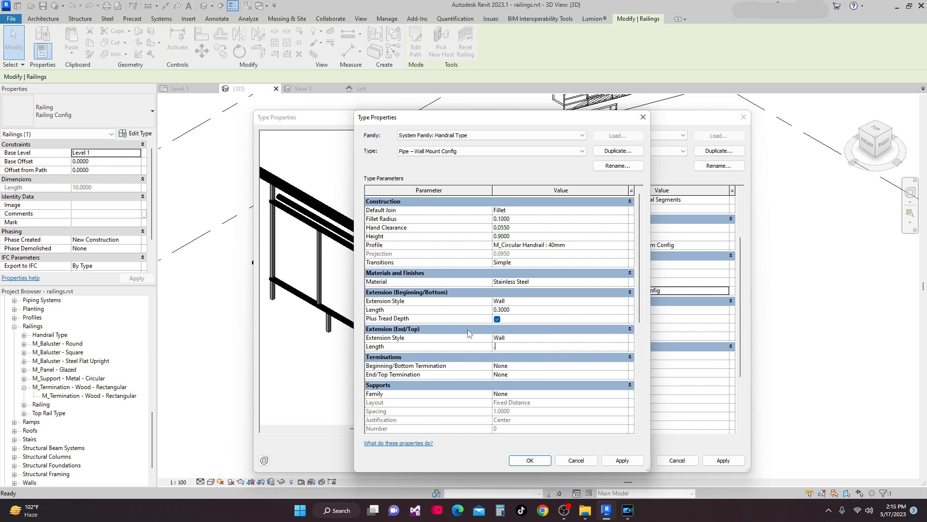
Assign M_Termination - Wood - Rectangular as both the beginning/bottom and end/top termination of the handrail type
click(623, 369)
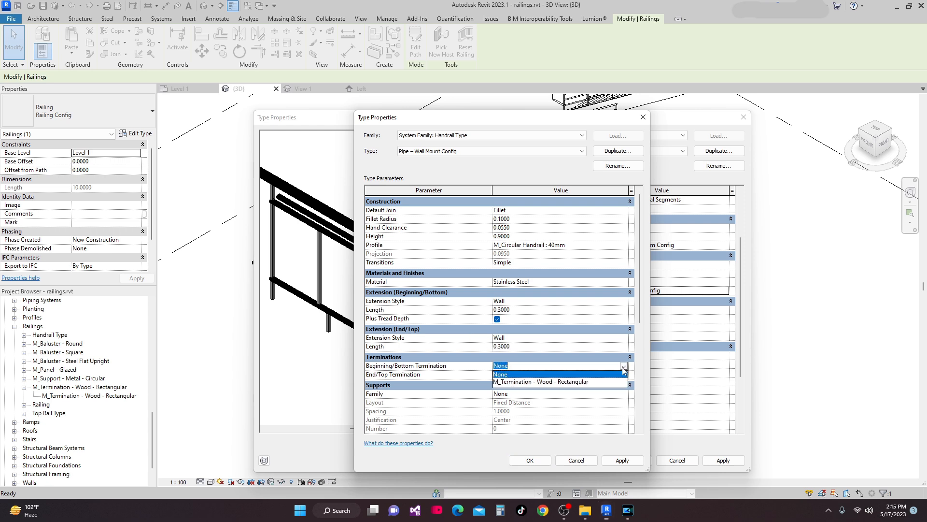
click(542, 382)
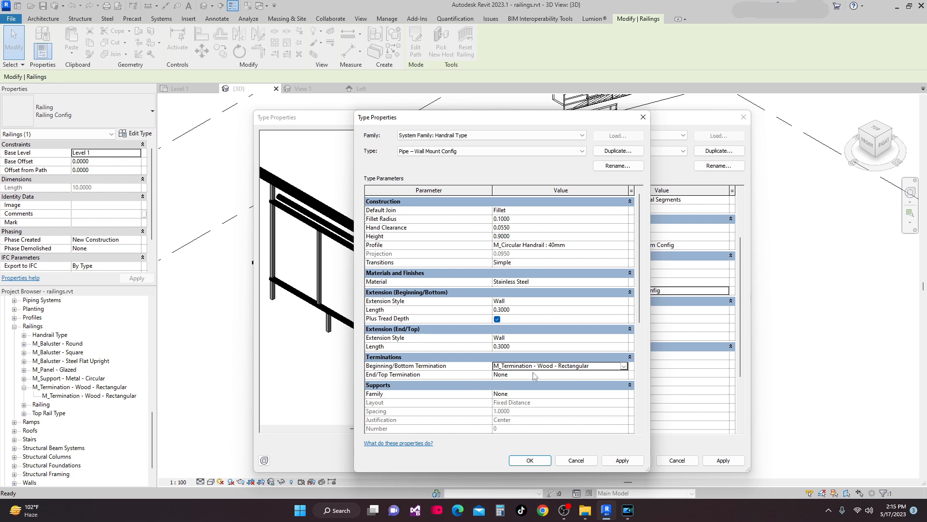
click(624, 375)
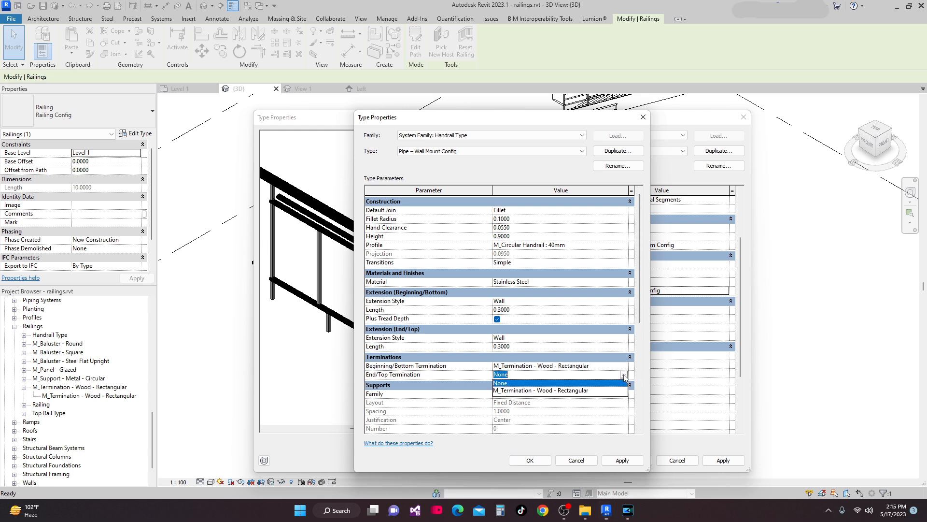
click(521, 391)
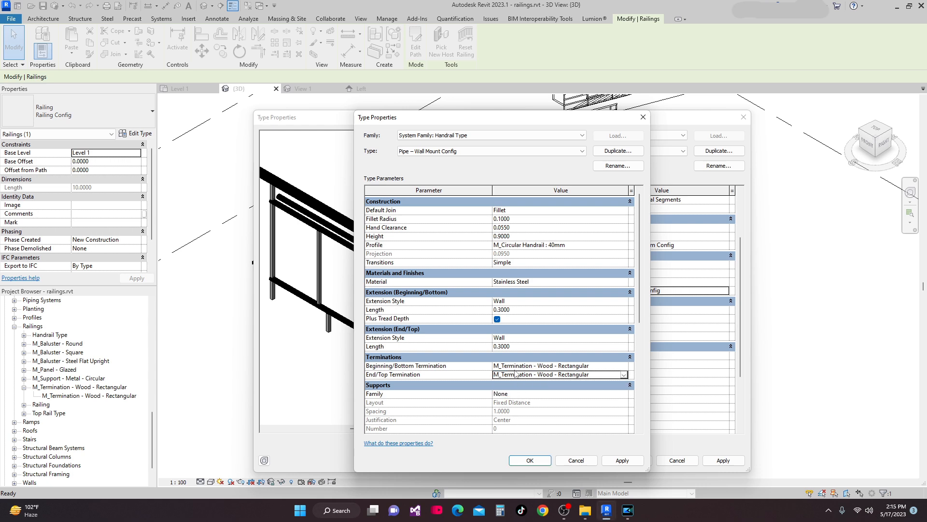
Add M_Support - Metal - Circular supports to the handrail type with the Align With Posts layout, and apply the changes despite any warnings
drag(489, 117, 500, 78)
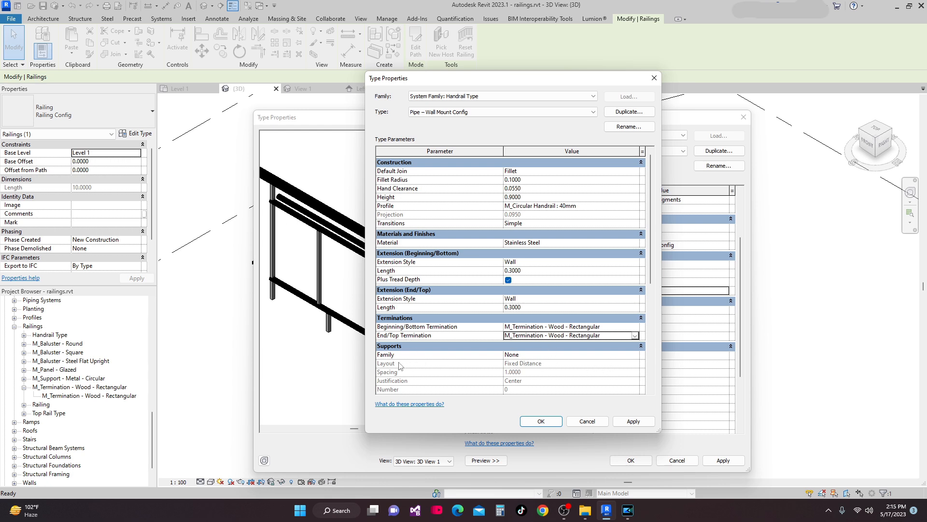
click(635, 355)
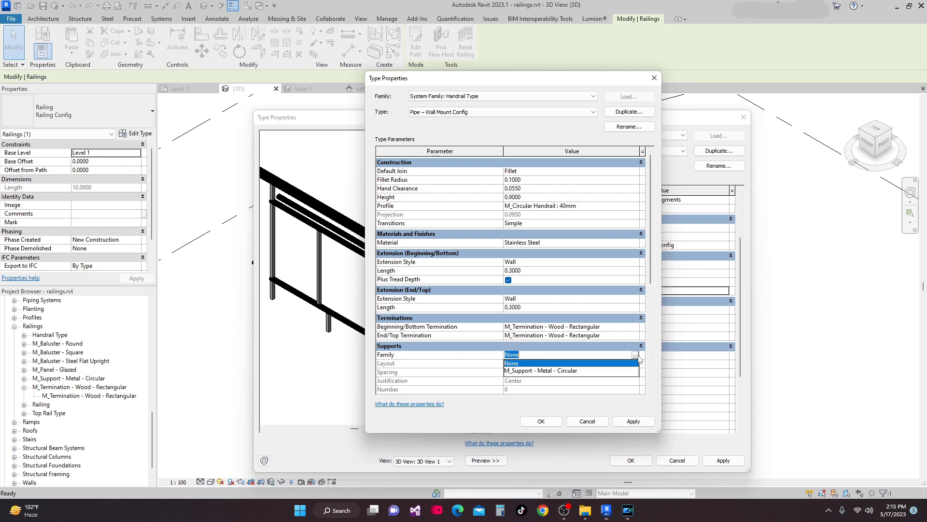
click(515, 371)
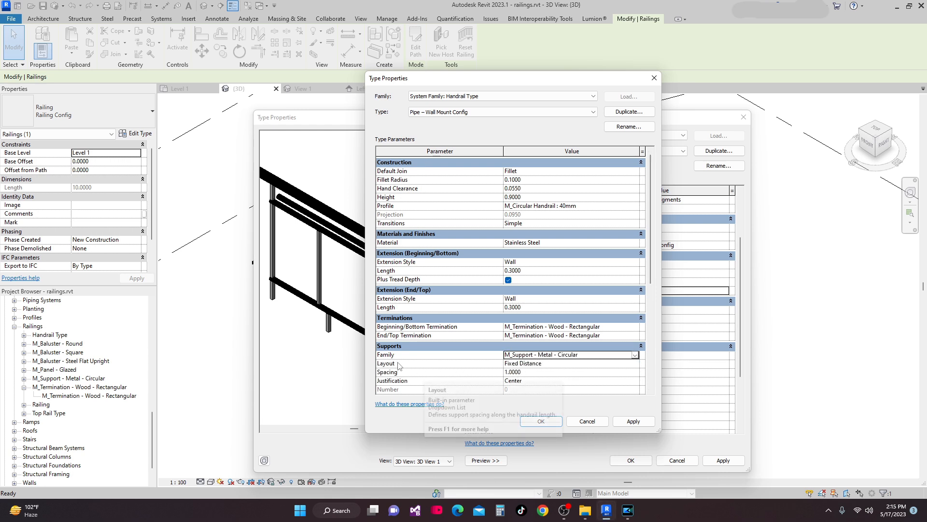
click(635, 365)
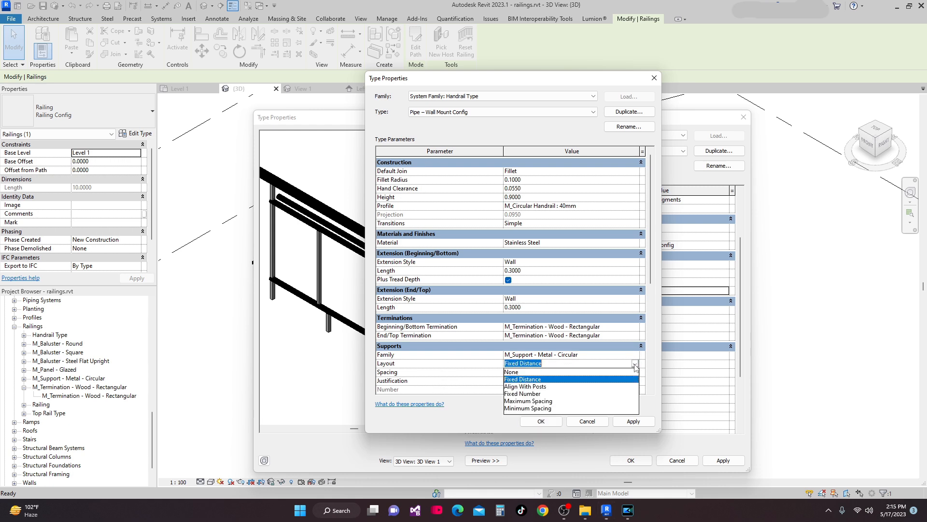
click(536, 387)
click(536, 421)
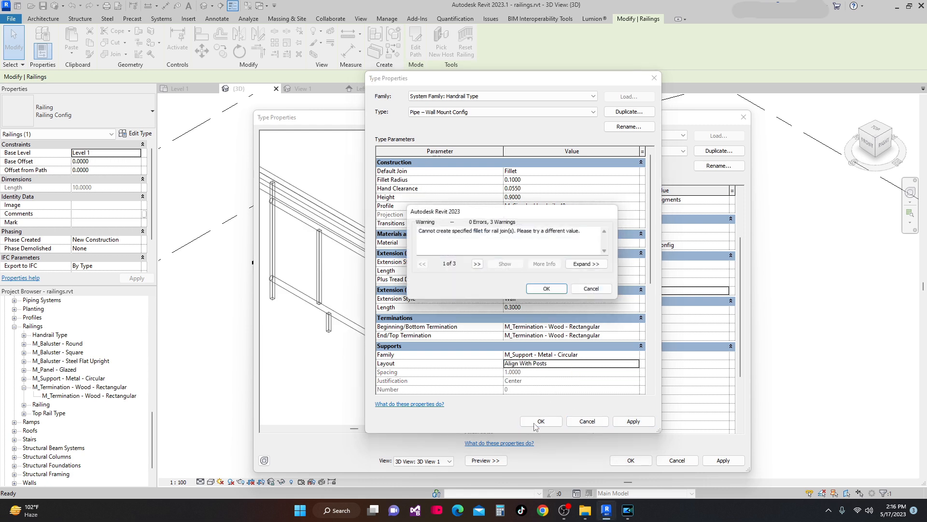
click(549, 290)
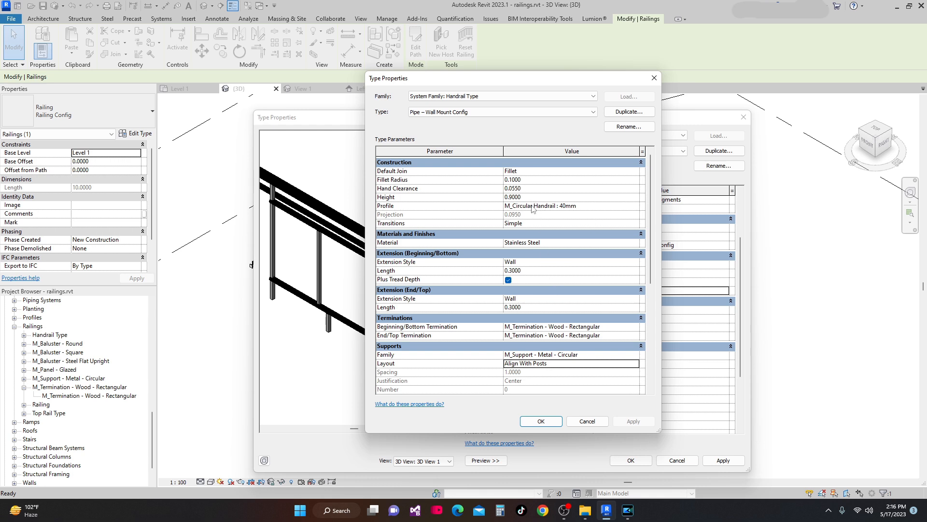
Confirm the handrail type settings and apply the Railing Config type changes, accepting the fillet warning
click(538, 421)
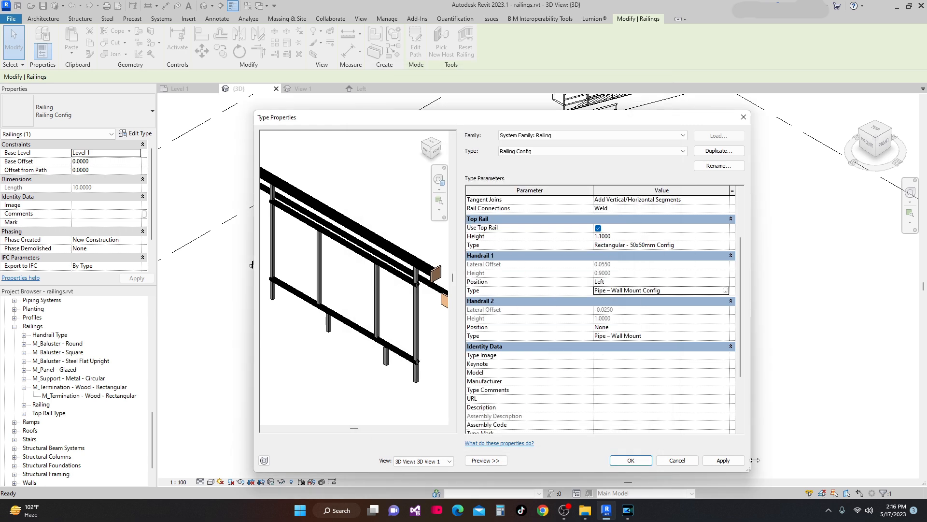
click(727, 462)
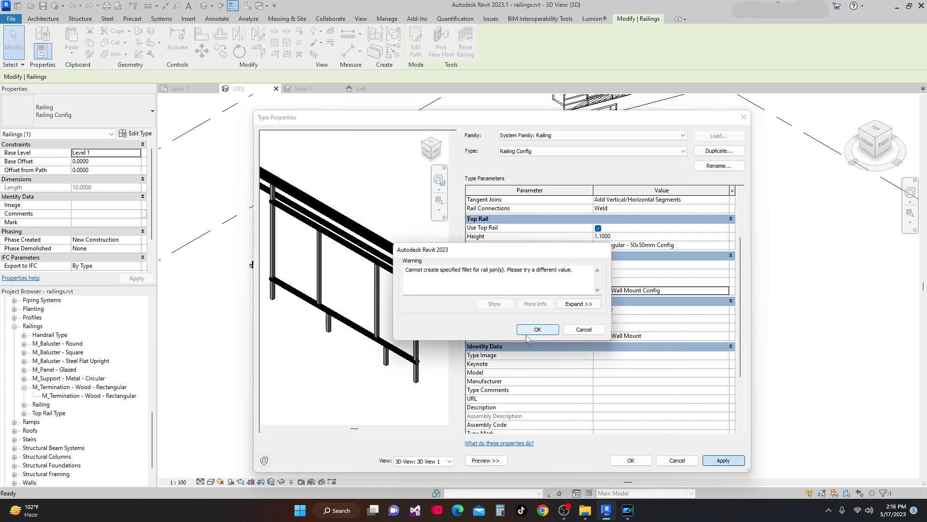
click(532, 330)
click(631, 460)
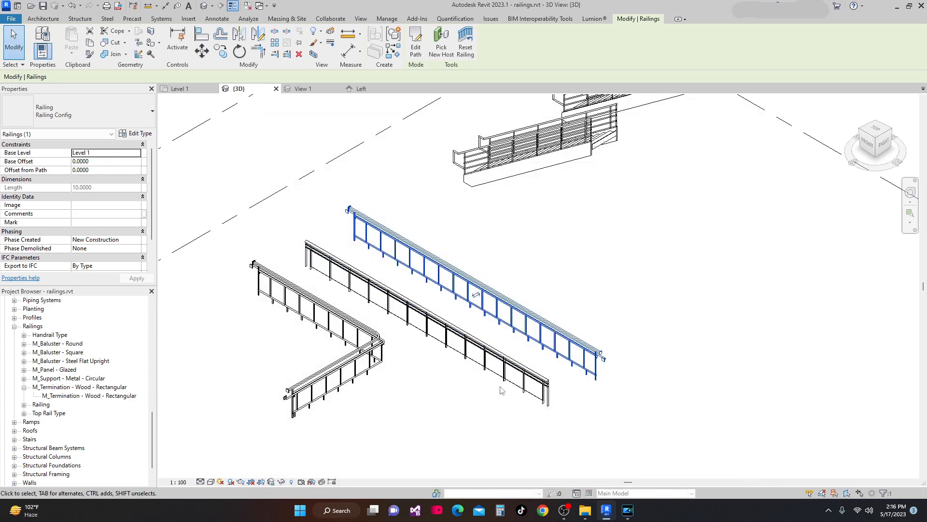
Examine the straight railing's handrail extensions, terminations and supports at both ends in the 3D view
scroll(519, 279, up, 5)
scroll(372, 249, up, 2)
scroll(643, 372, down, 2)
shift+middle_drag(642, 416, 586, 417)
scroll(753, 271, up, 3)
middle_drag(747, 287, 737, 316)
shift+middle_drag(744, 262, 712, 342)
scroll(734, 222, up, 3)
shift+middle_drag(710, 260, 662, 266)
scroll(670, 274, down, 3)
middle_drag(650, 327, 681, 229)
scroll(657, 263, down, 3)
middle_drag(570, 346, 585, 317)
scroll(345, 405, up, 3)
scroll(377, 397, up, 3)
middle_drag(391, 412, 363, 367)
scroll(370, 396, down, 8)
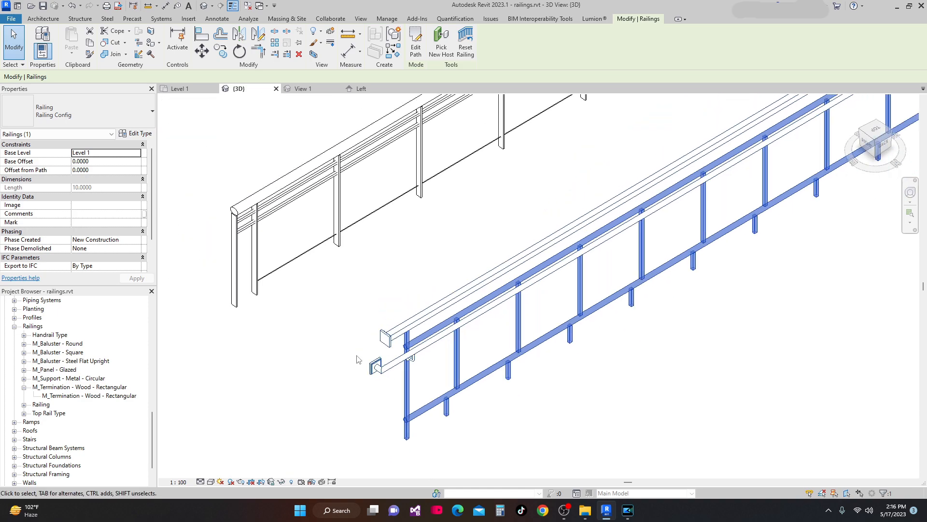
middle_drag(379, 430, 314, 444)
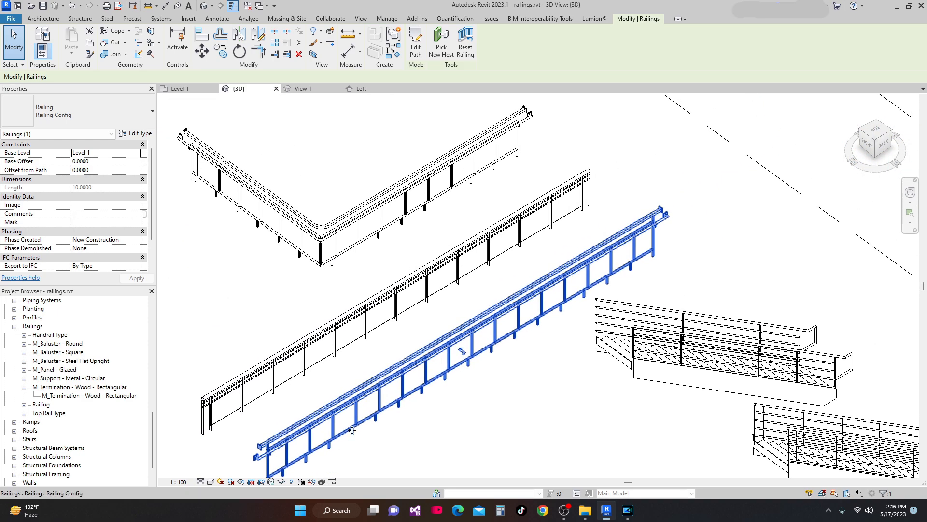
Set the Default Join of the Handrail 1 type, Pipe – Wall Mount Config, to Miter and apply it to the railing type
click(144, 135)
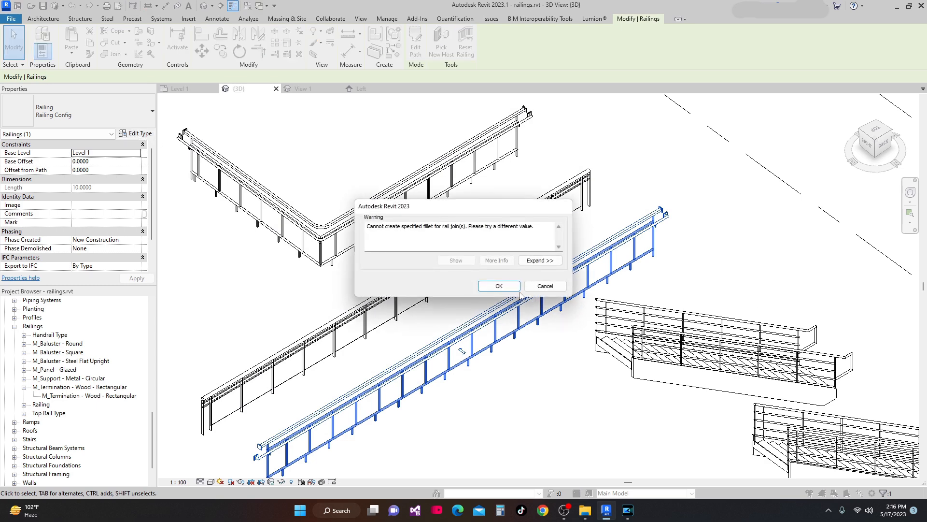
click(505, 287)
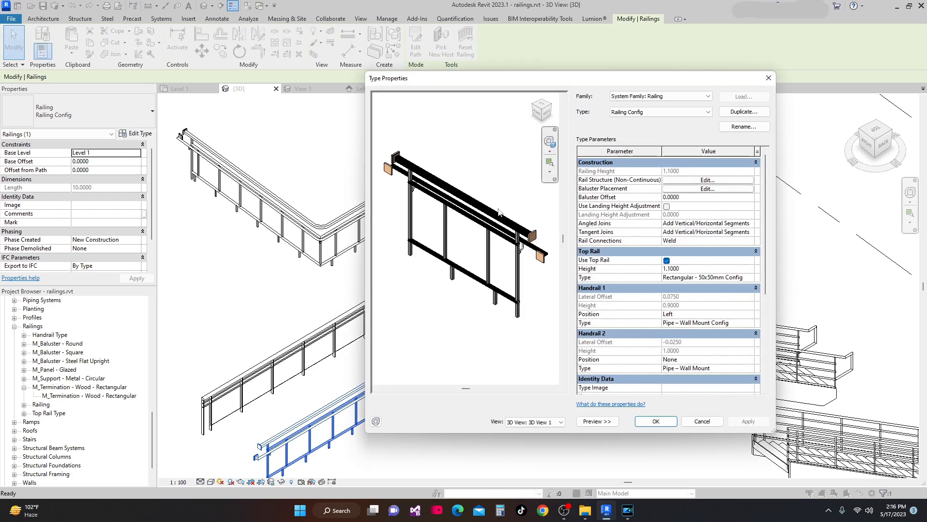
drag(698, 81, 538, 82)
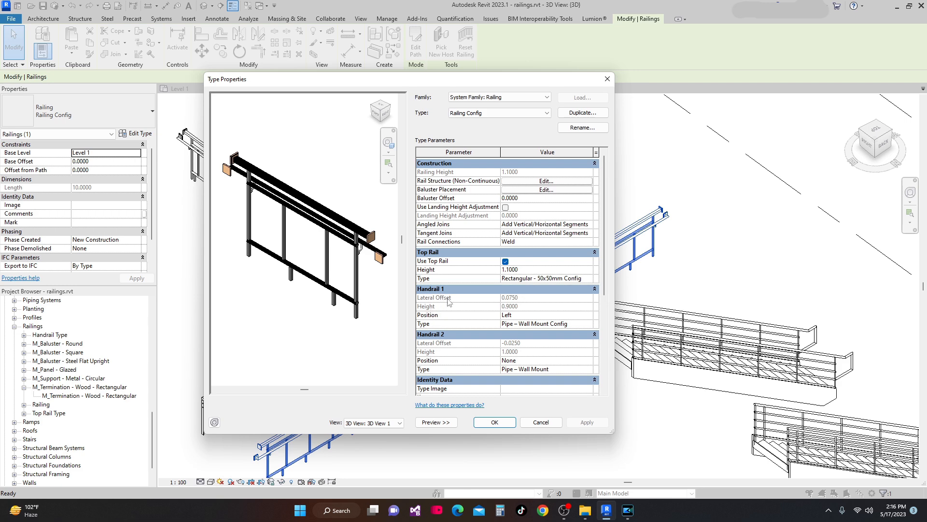
click(588, 324)
click(589, 324)
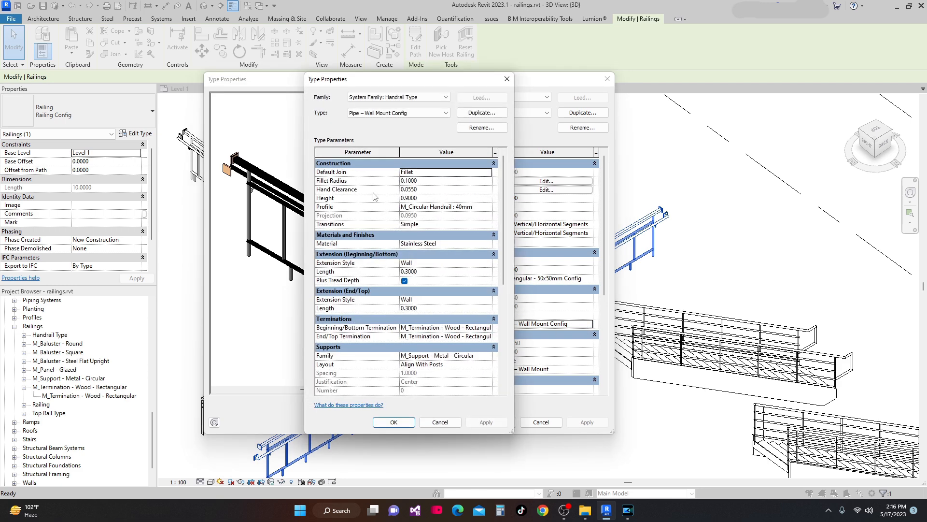
click(449, 173)
click(487, 173)
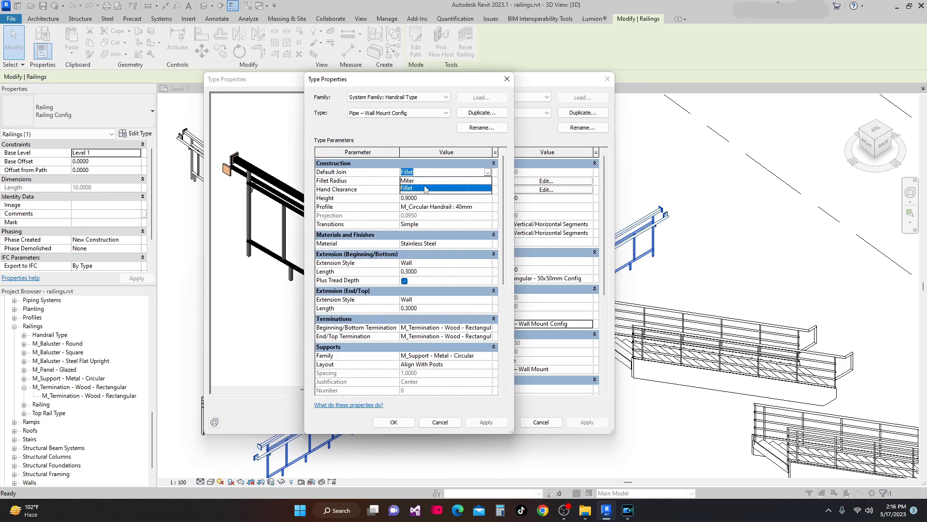
click(408, 180)
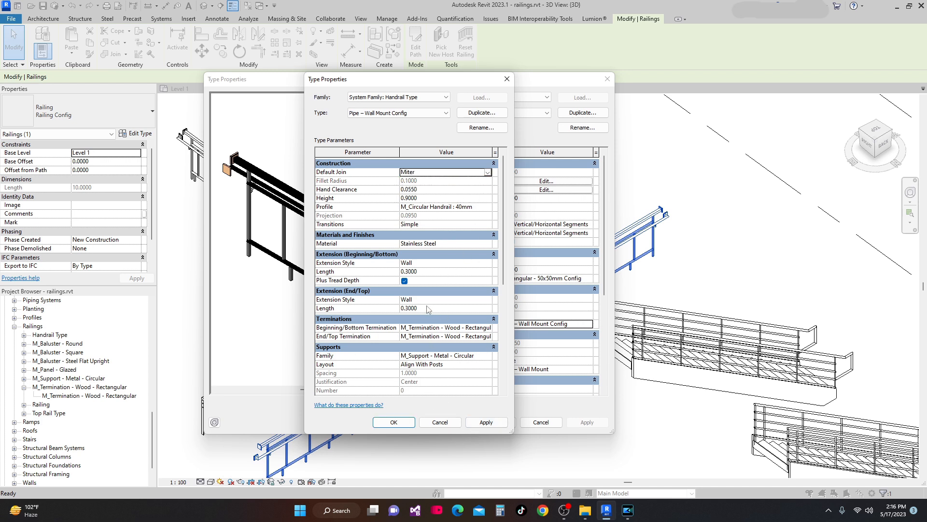
click(392, 423)
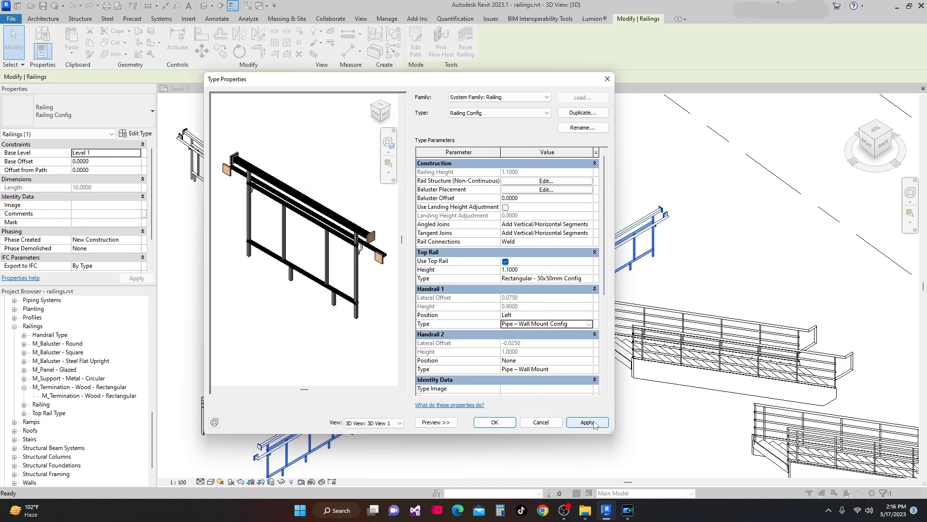
click(494, 423)
scroll(514, 312, down, 2)
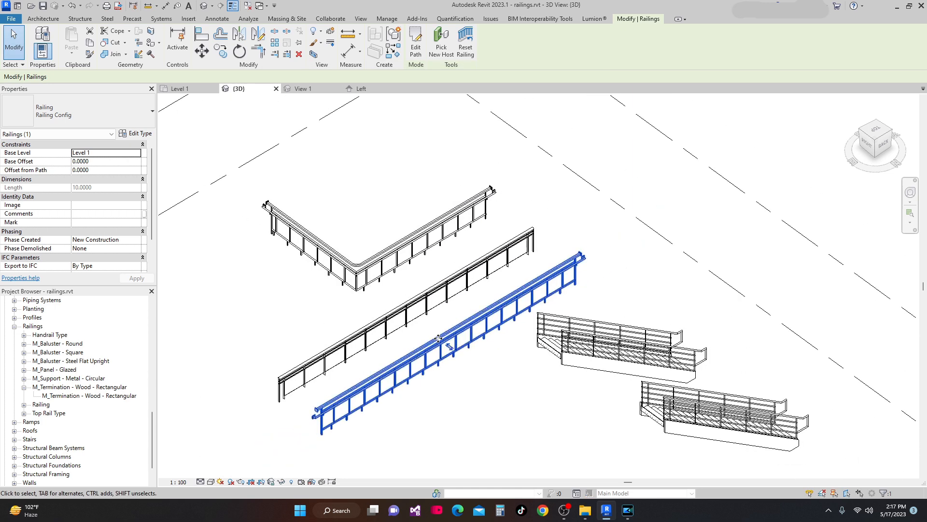
scroll(513, 313, up, 3)
scroll(579, 295, up, 4)
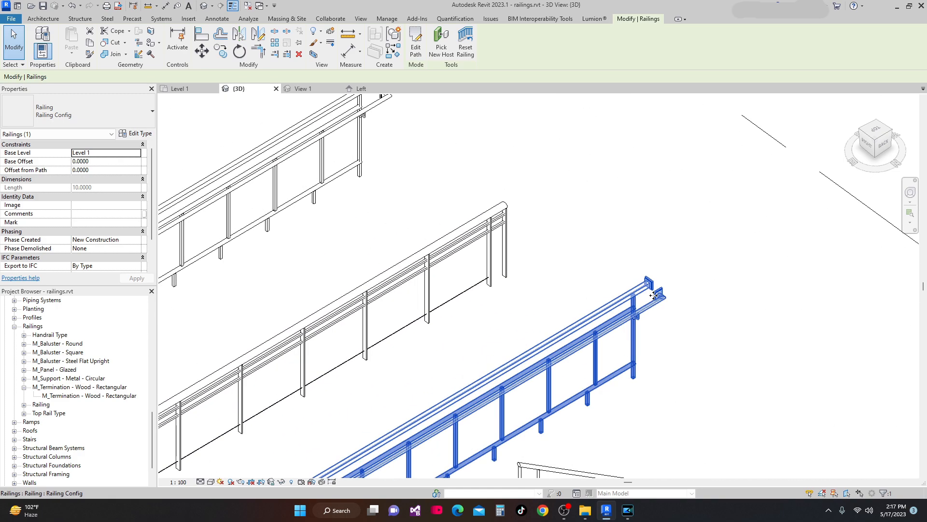
scroll(566, 284, down, 3)
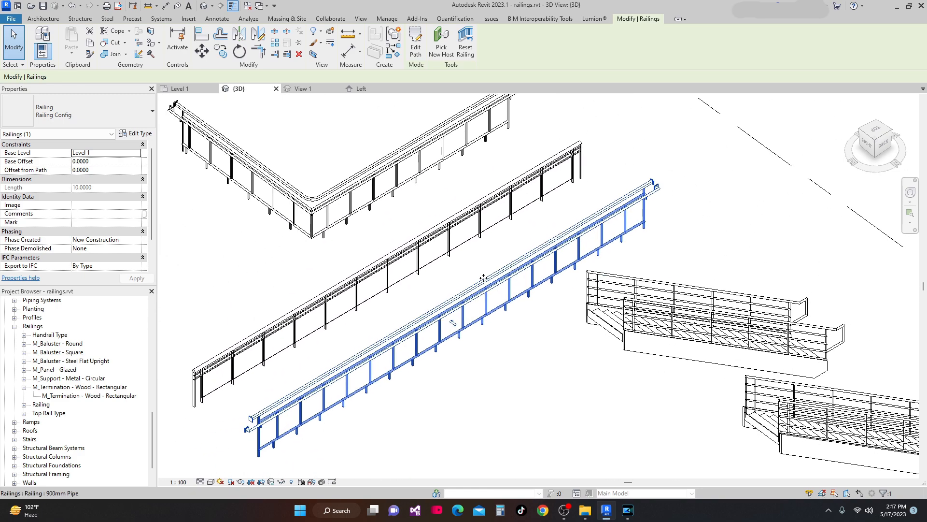
In the Level 1 plan, draw a straight Generic - 200mm wall about 11 m long beside the straight Railing Config railing
click(198, 92)
scroll(466, 274, up, 4)
scroll(358, 275, up, 5)
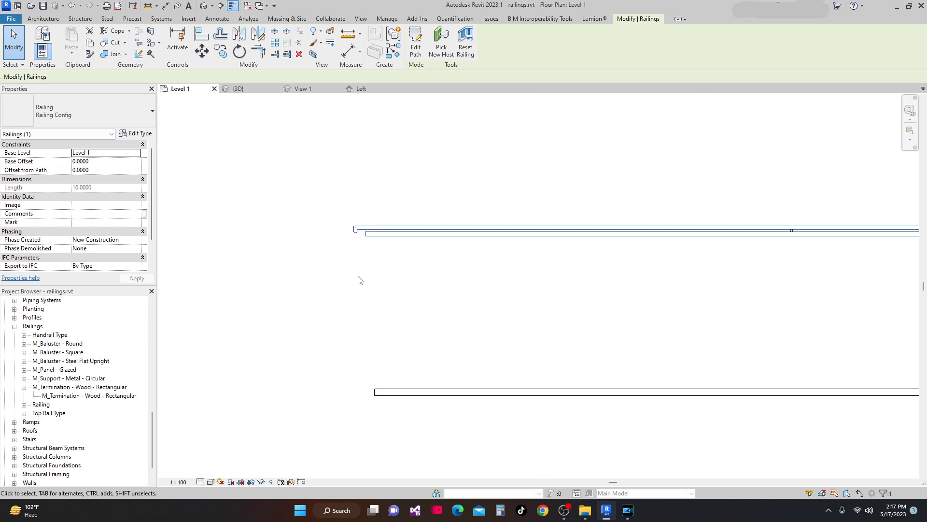
click(377, 242)
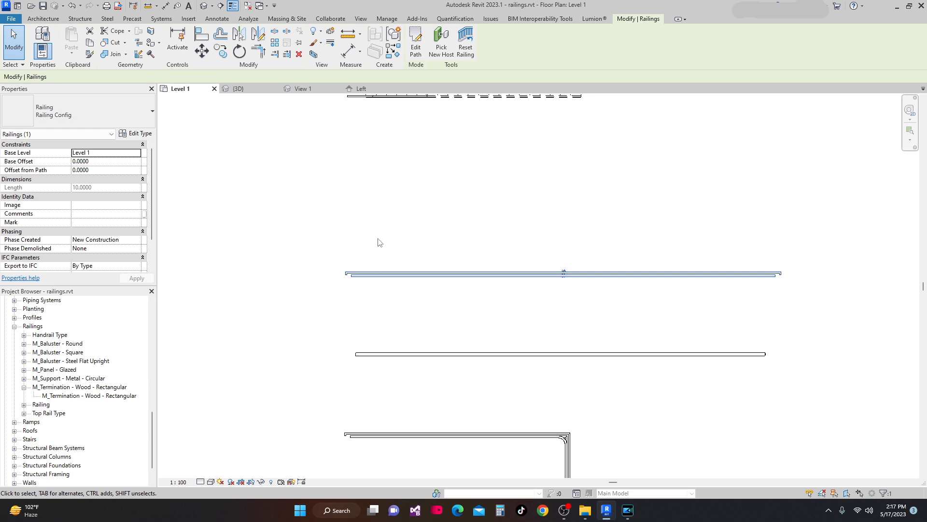
click(43, 19)
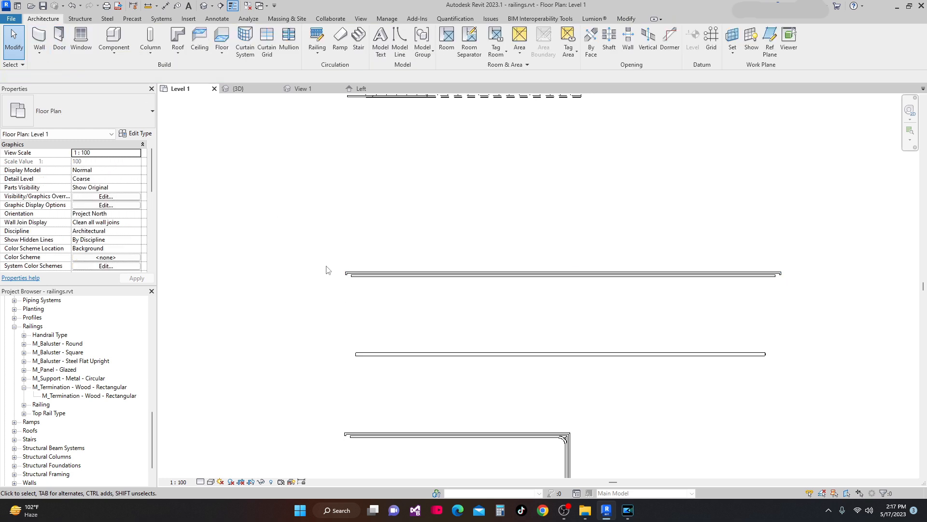
click(39, 39)
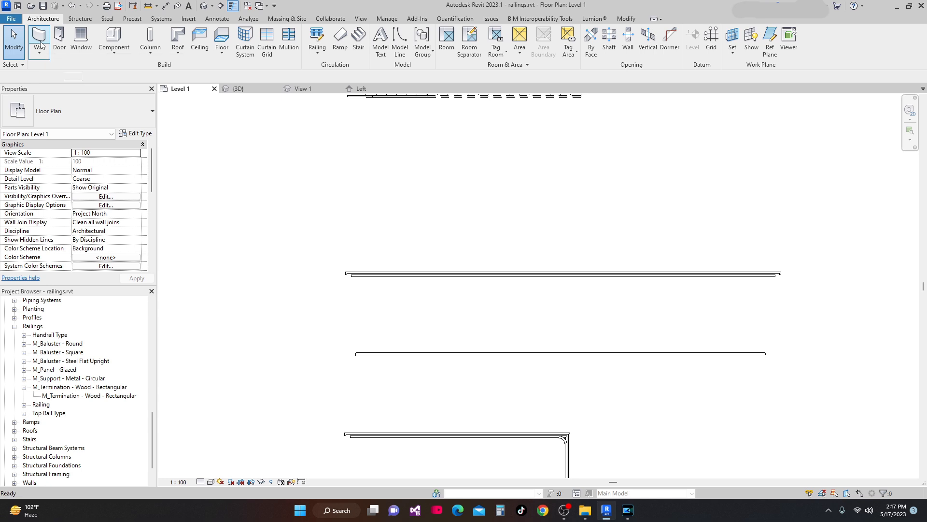
scroll(337, 285, up, 2)
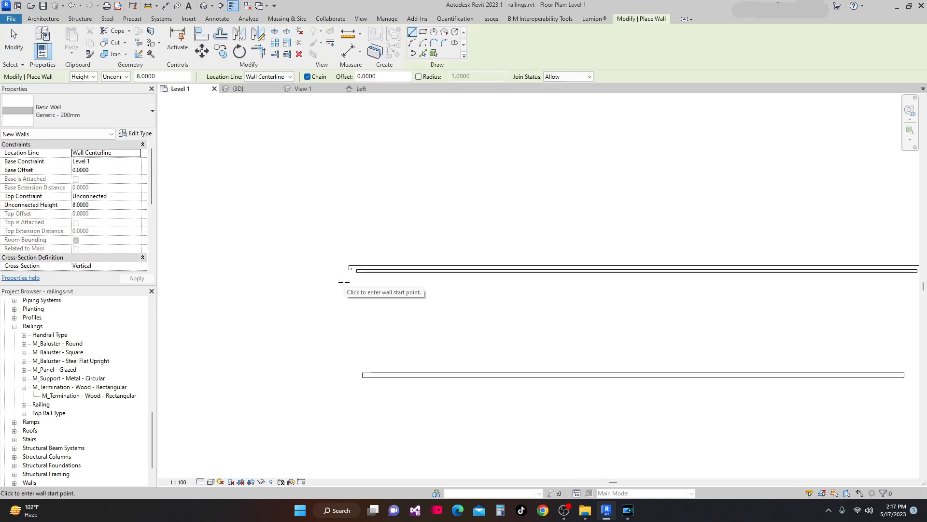
click(345, 281)
scroll(463, 288, down, 3)
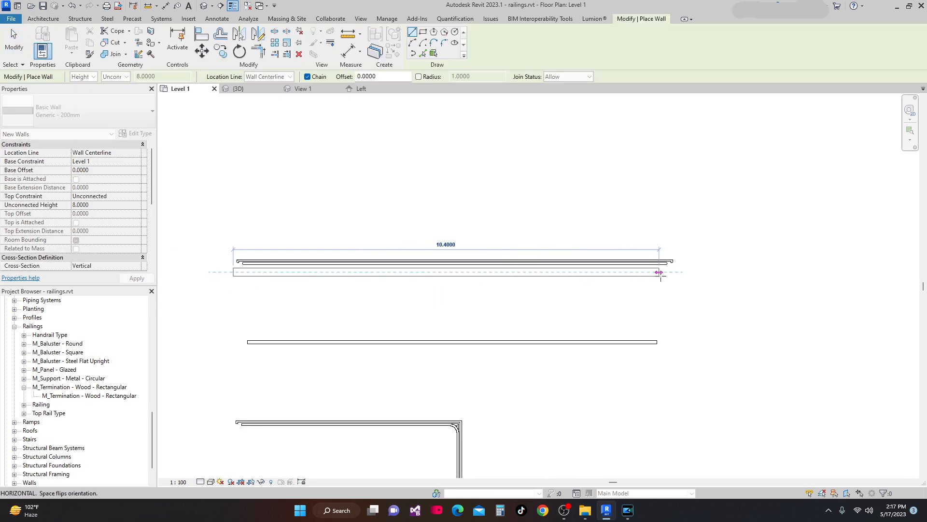
click(684, 273)
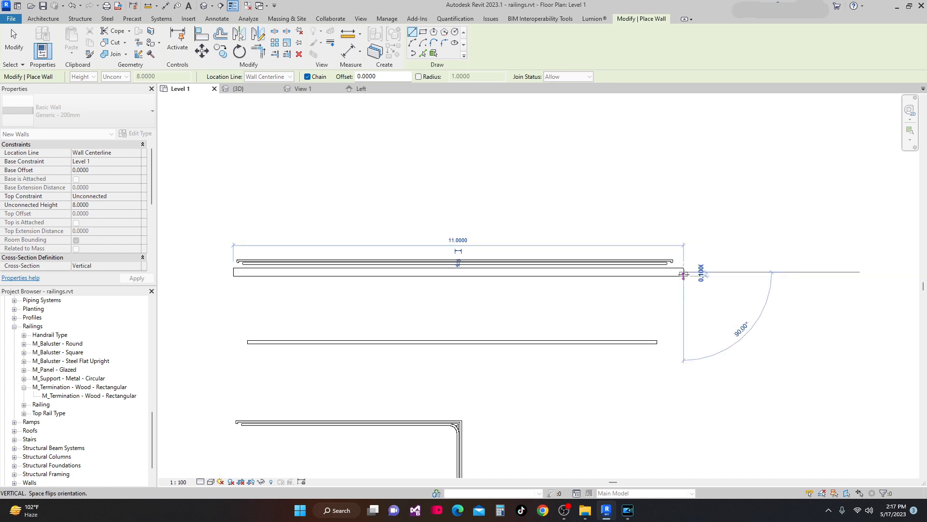
key(Escape)
key(Escape)
Edit the path of the straight railing's handrail and stretch its first end return line to the wall face
scroll(216, 263, up, 2)
scroll(244, 254, up, 2)
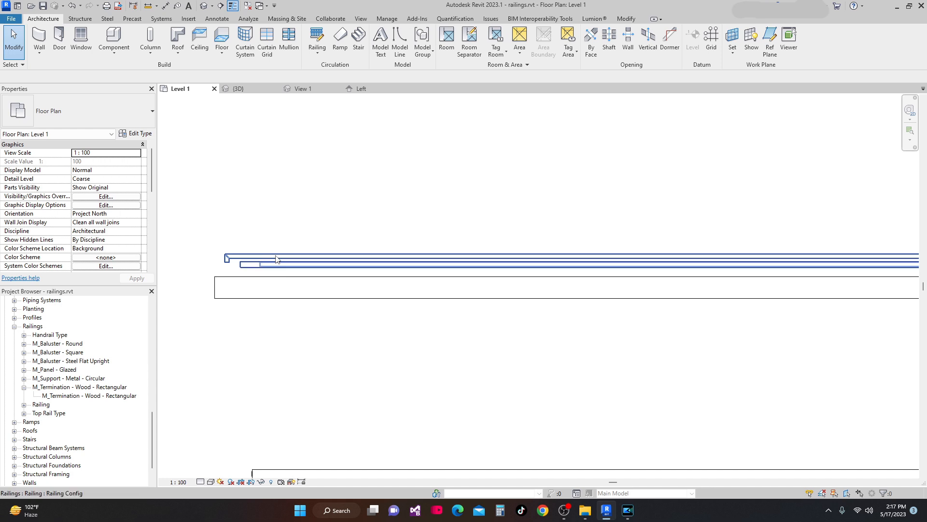
click(276, 259)
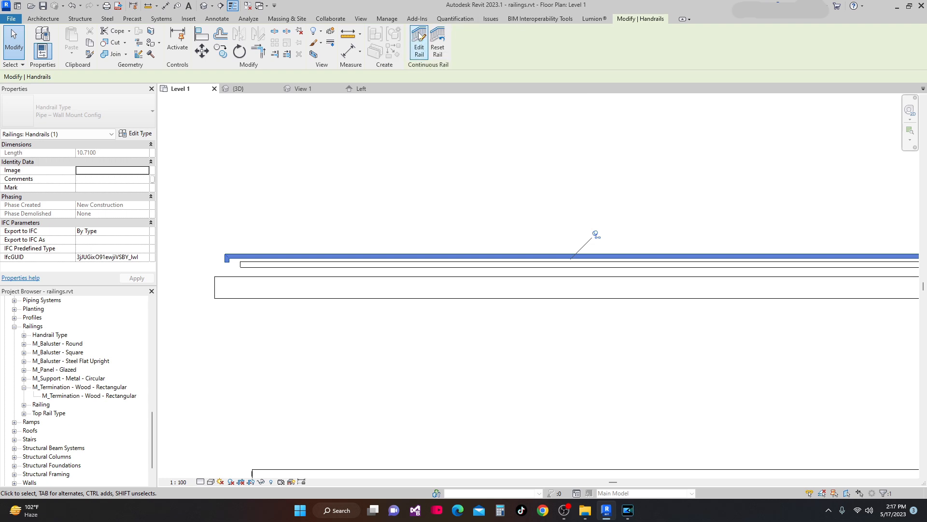
click(419, 48)
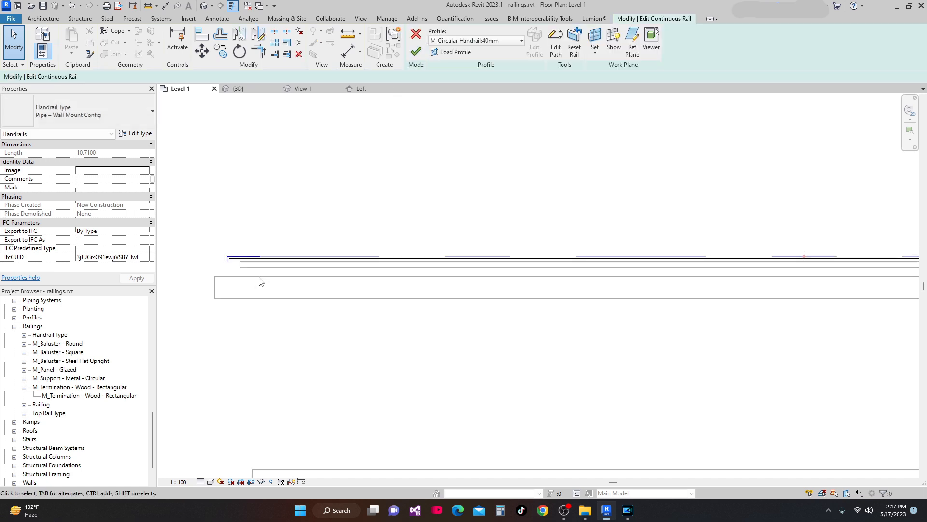
scroll(226, 251, up, 4)
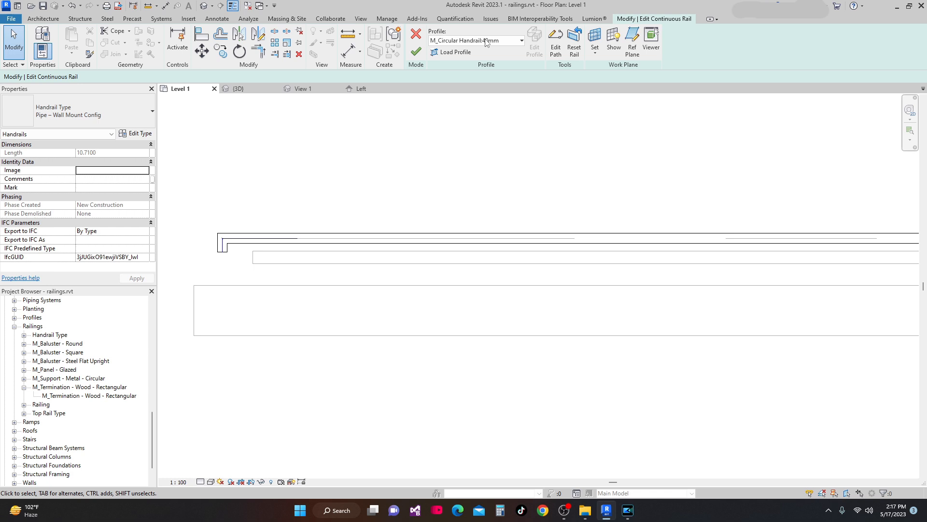
click(556, 49)
scroll(241, 261, up, 1)
click(217, 245)
drag(217, 249, 216, 294)
scroll(218, 294, down, 3)
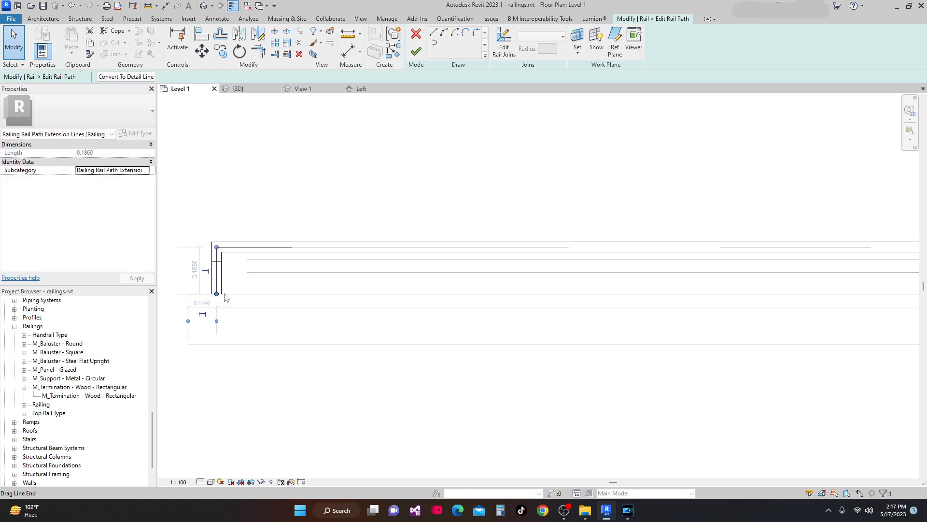
Stretch the return line at the handrail's opposite end to the wall face and finish the continuous rail edit
middle_drag(838, 321, 134, 348)
scroll(397, 338, down, 2)
middle_drag(710, 324, 619, 325)
scroll(621, 323, up, 2)
scroll(714, 319, up, 3)
click(658, 312)
drag(657, 321, 656, 365)
click(480, 193)
scroll(531, 169, down, 3)
scroll(589, 254, up, 2)
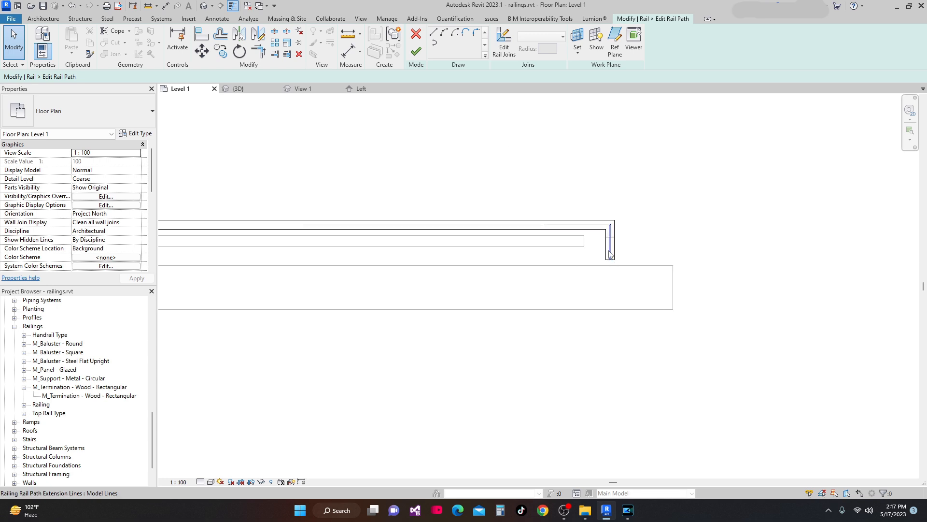
click(610, 254)
drag(610, 260, 611, 266)
click(675, 221)
scroll(677, 223, down, 2)
click(416, 58)
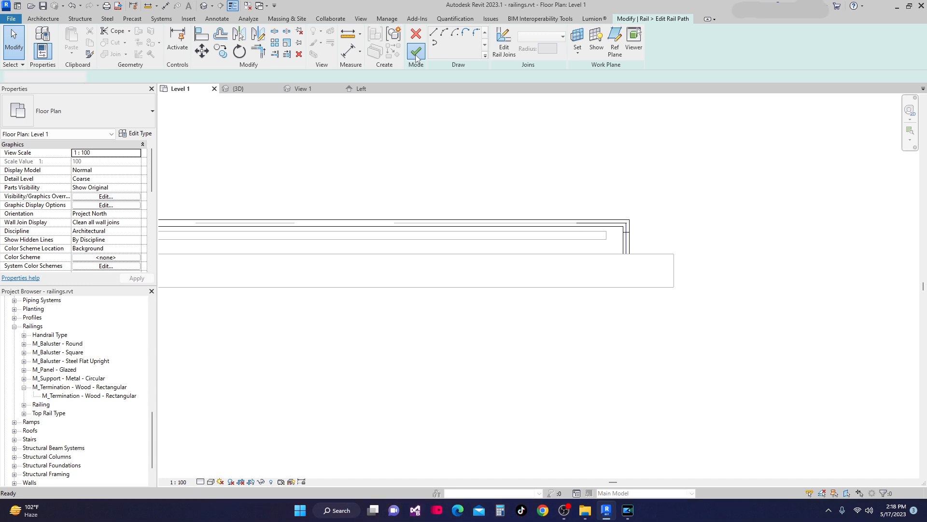
click(416, 55)
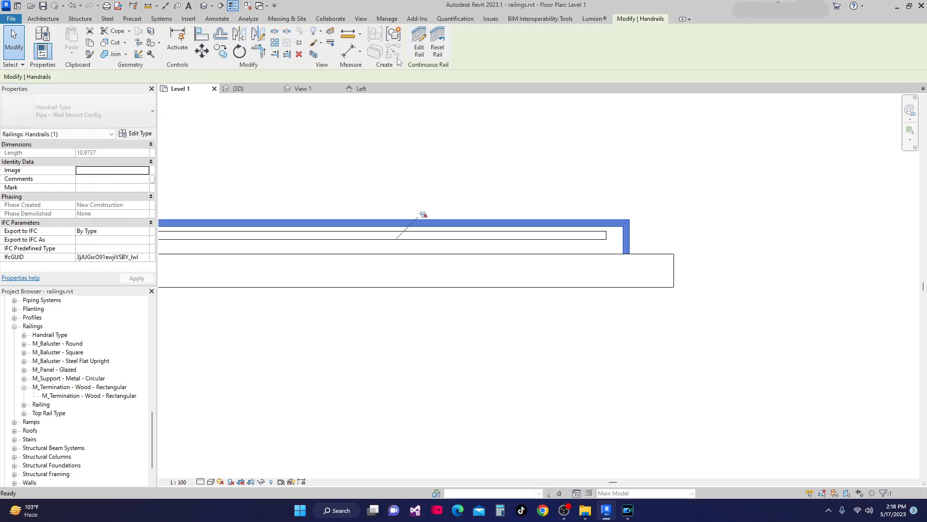
Inspect in the 3D view how both handrail ends meet the new wall, including their terminations and supports
click(238, 89)
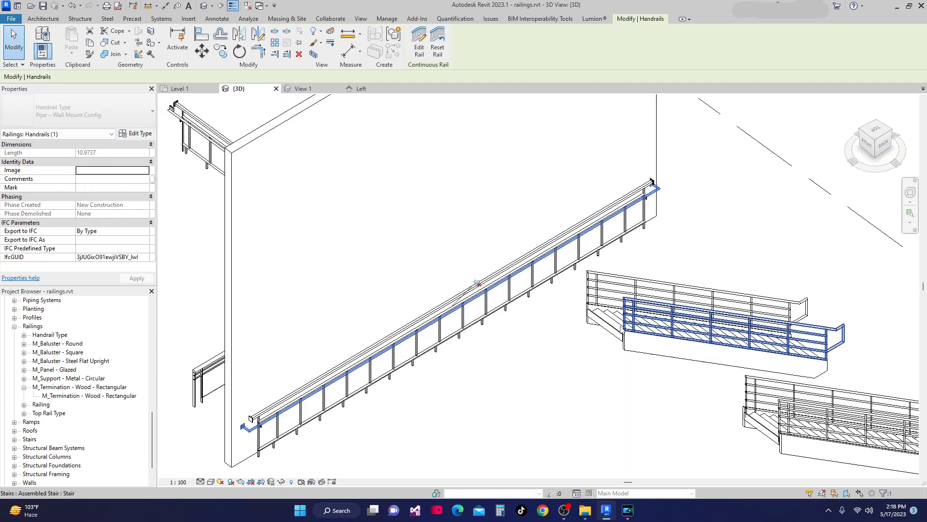
shift+middle_drag(576, 393, 617, 451)
scroll(518, 373, up, 2)
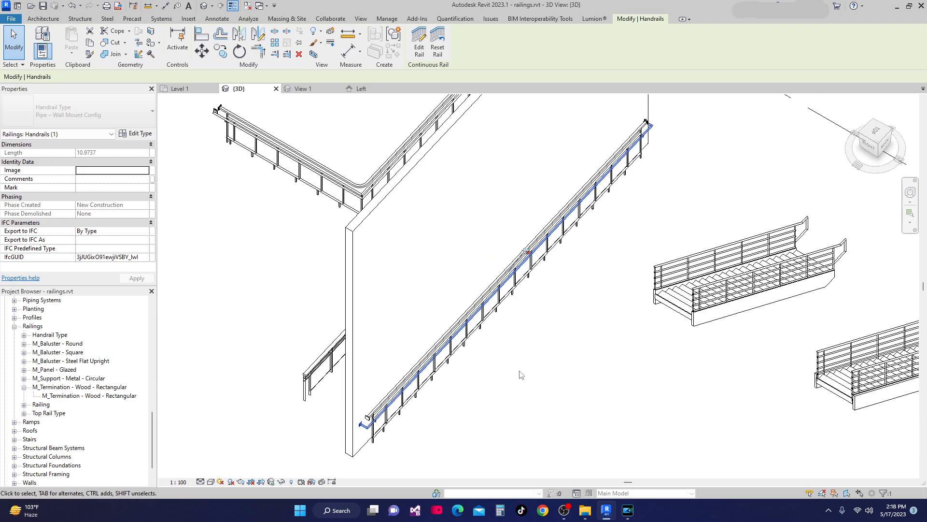
click(537, 370)
scroll(435, 435, up, 1)
middle_drag(415, 452, 577, 360)
scroll(437, 375, up, 3)
middle_drag(533, 389, 515, 329)
middle_drag(464, 308, 507, 425)
shift+middle_drag(449, 320, 418, 249)
scroll(390, 212, up, 4)
middle_drag(346, 177, 385, 289)
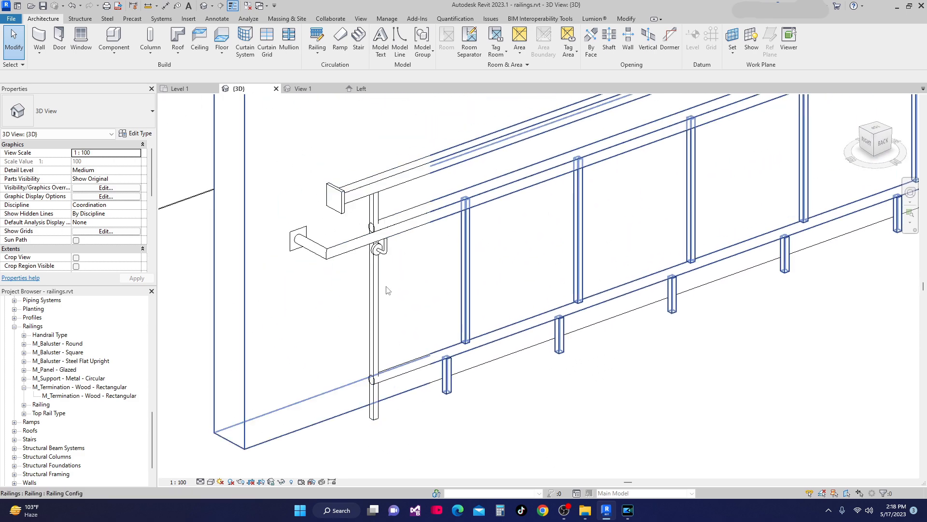
scroll(388, 269, up, 2)
scroll(383, 251, down, 6)
middle_drag(724, 233, 319, 408)
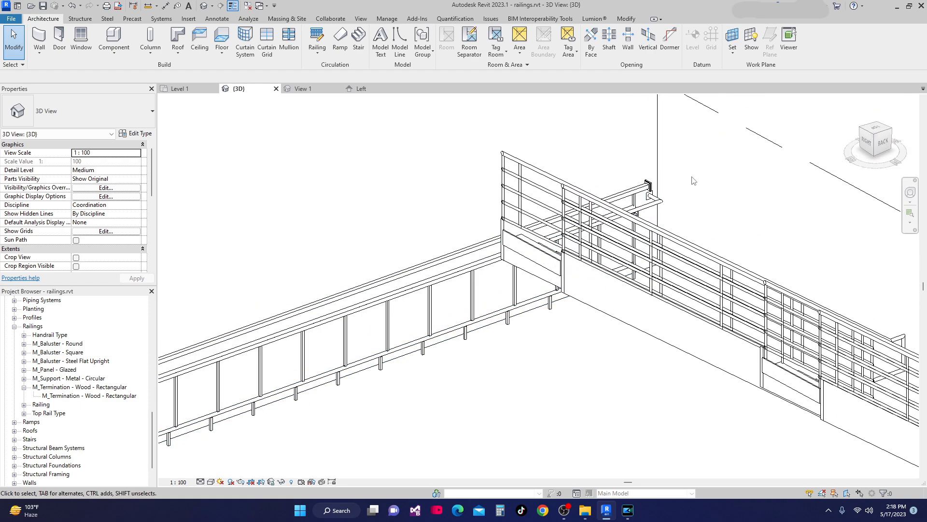
scroll(657, 209, up, 3)
scroll(623, 227, down, 9)
middle_drag(662, 339, 698, 355)
scroll(691, 346, down, 1)
shift+middle_drag(589, 376, 502, 353)
scroll(699, 364, up, 3)
shift+middle_drag(647, 358, 726, 343)
scroll(595, 314, up, 3)
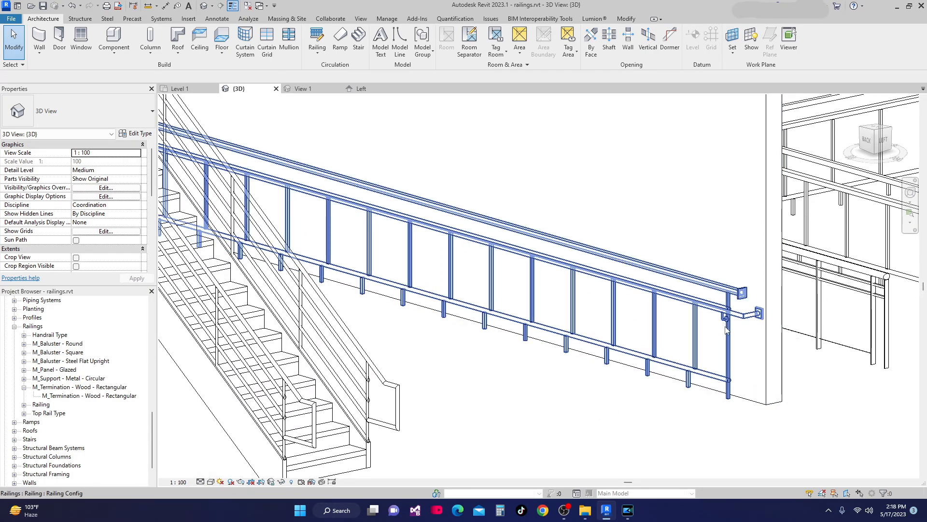
Examine the straight railing beside the wall from the front and side in 3D, including its handrail supports and end terminations
scroll(727, 328, down, 3)
middle_drag(662, 347, 873, 433)
scroll(712, 345, up, 1)
scroll(706, 346, up, 1)
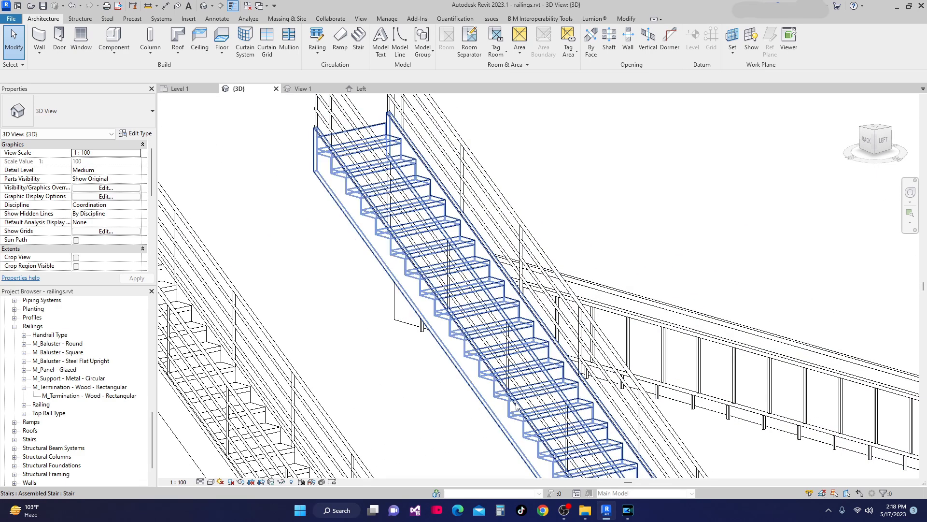
scroll(517, 401, down, 3)
shift+middle_drag(666, 411, 595, 397)
scroll(582, 325, up, 3)
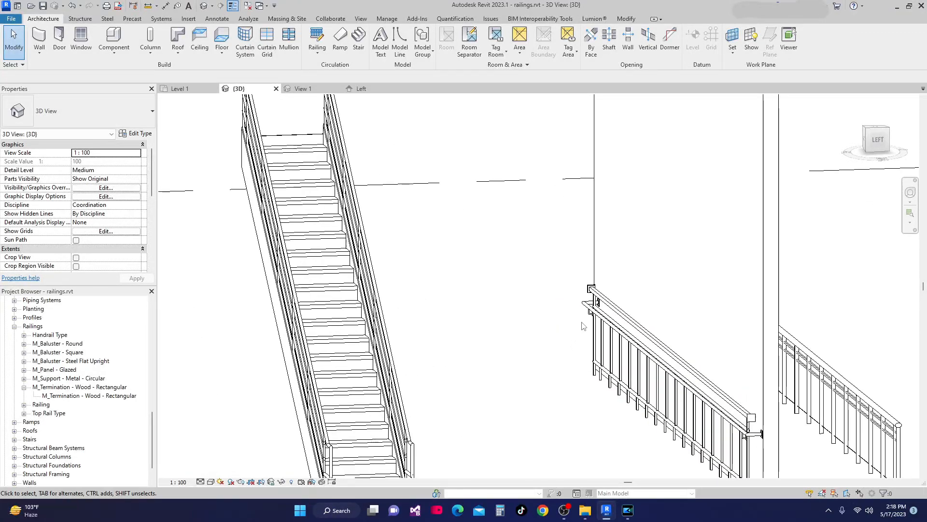
scroll(594, 299, up, 1)
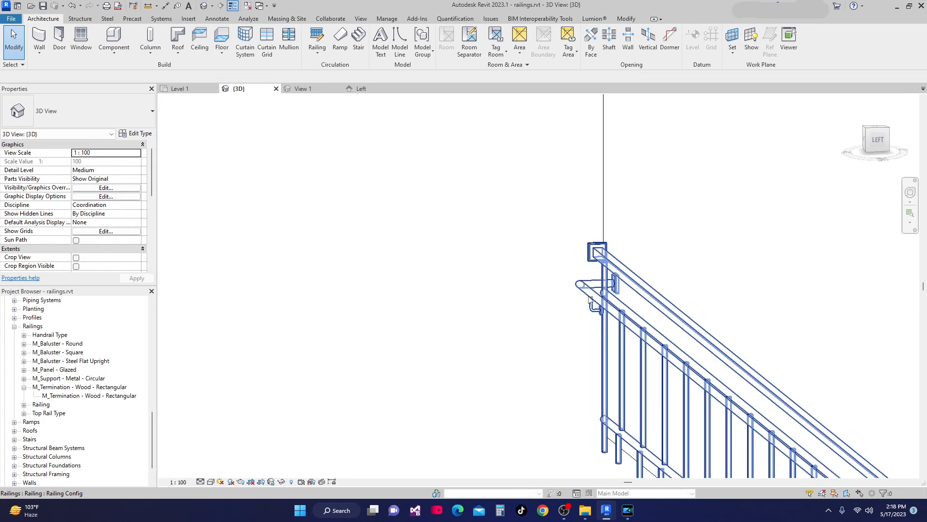
scroll(582, 316, down, 4)
shift+middle_drag(523, 364, 628, 418)
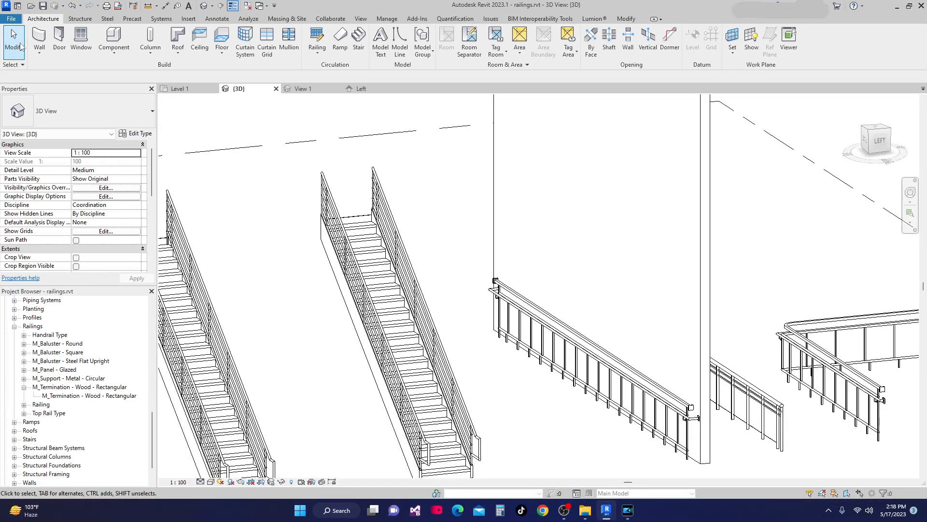
In the straight railing's type properties, set the support layout of handrail type Pipe – Wall Mount Config to Fixed Distance and confirm
click(564, 344)
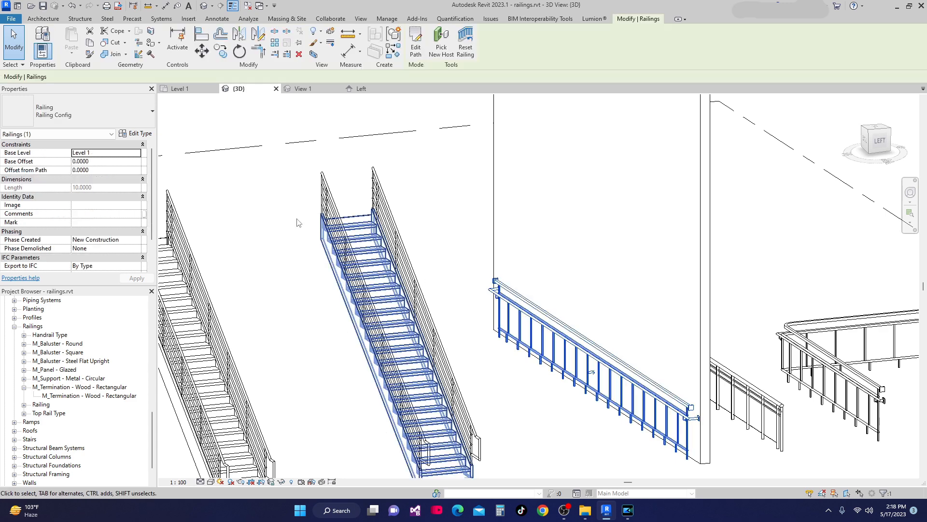
click(140, 134)
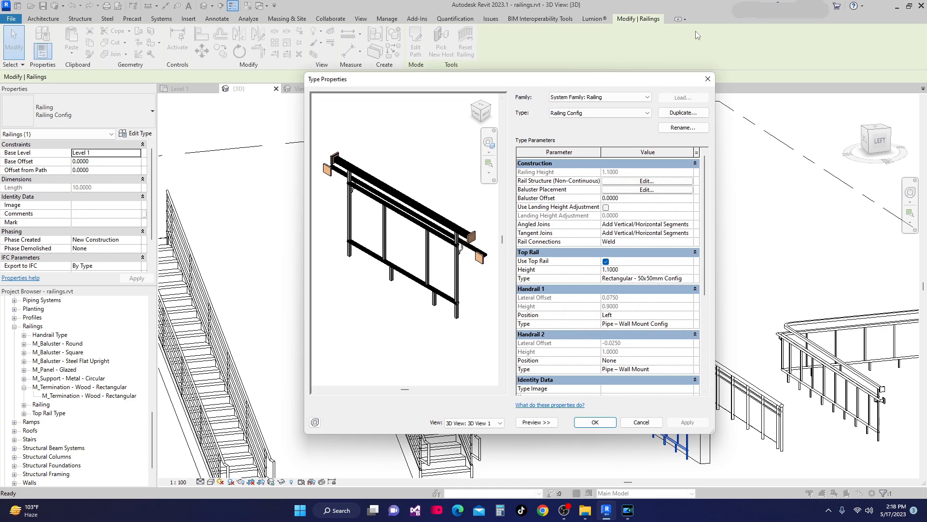
click(684, 325)
click(690, 323)
drag(605, 222, 613, 302)
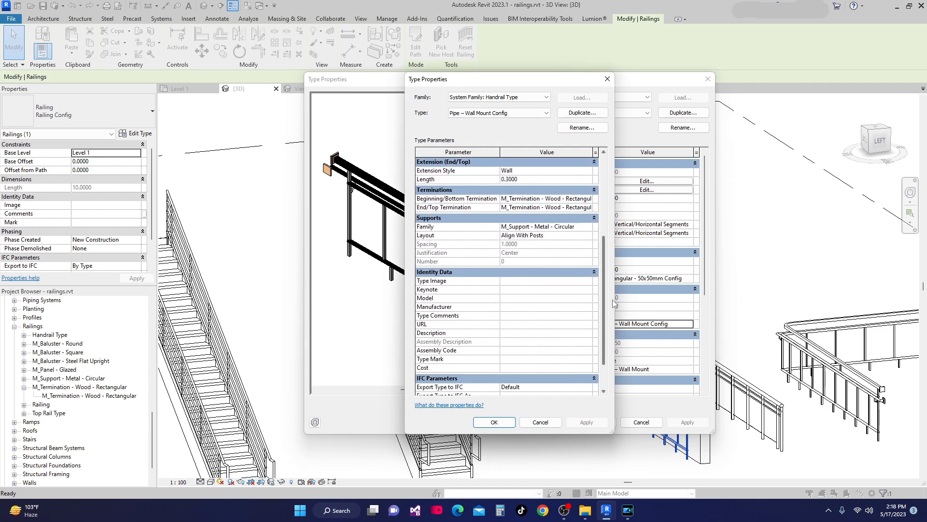
click(588, 236)
click(588, 235)
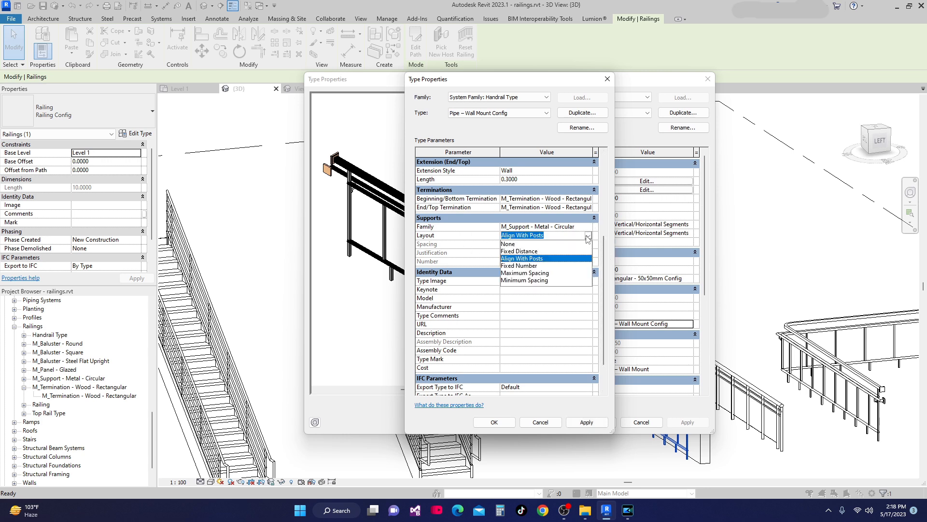
click(520, 251)
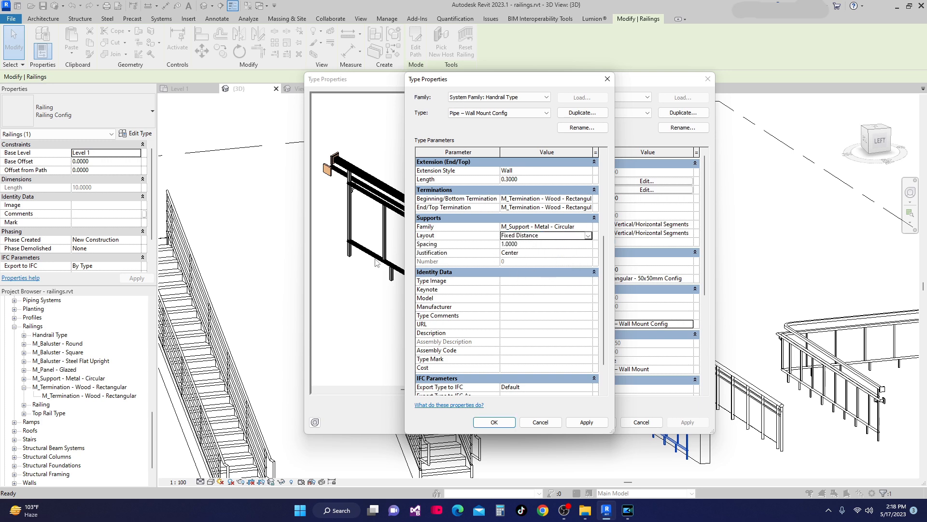
click(582, 423)
click(494, 422)
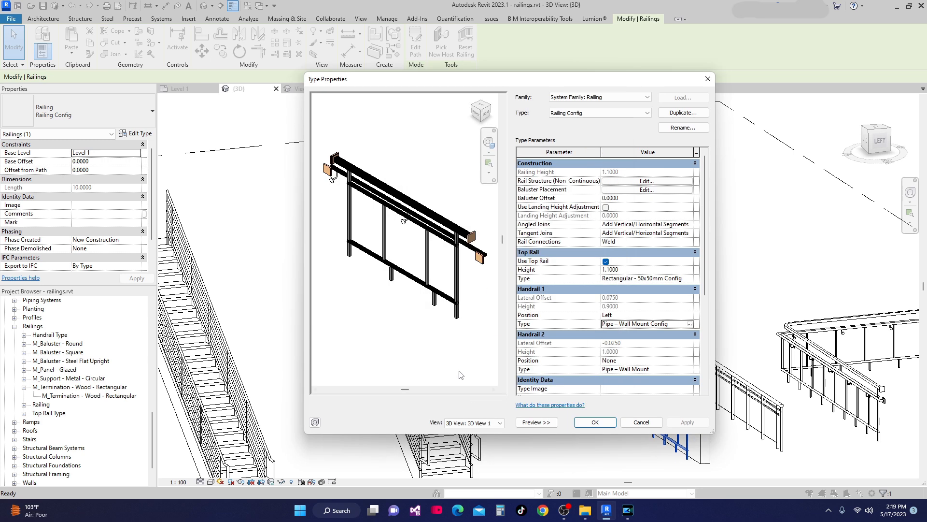
click(688, 422)
click(594, 422)
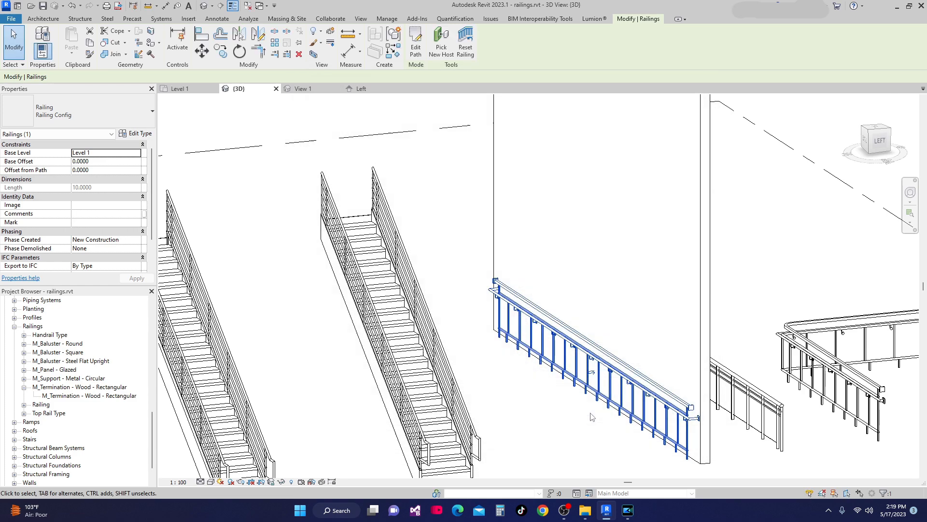
Open the Pipe – Wall Mount Config handrail type properties from the railing type and place them beside the railing preview
scroll(595, 376, up, 4)
shift+middle_drag(595, 376, 409, 305)
scroll(409, 307, up, 6)
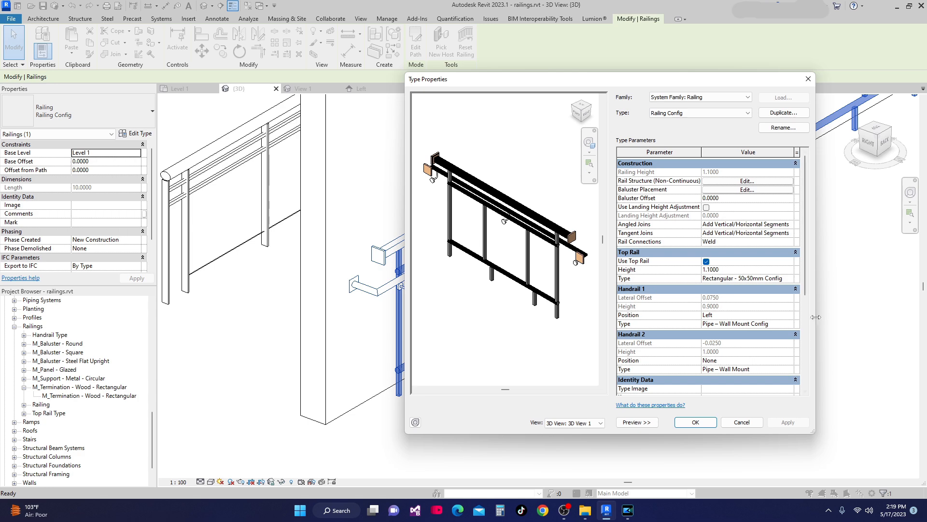
click(773, 324)
click(791, 323)
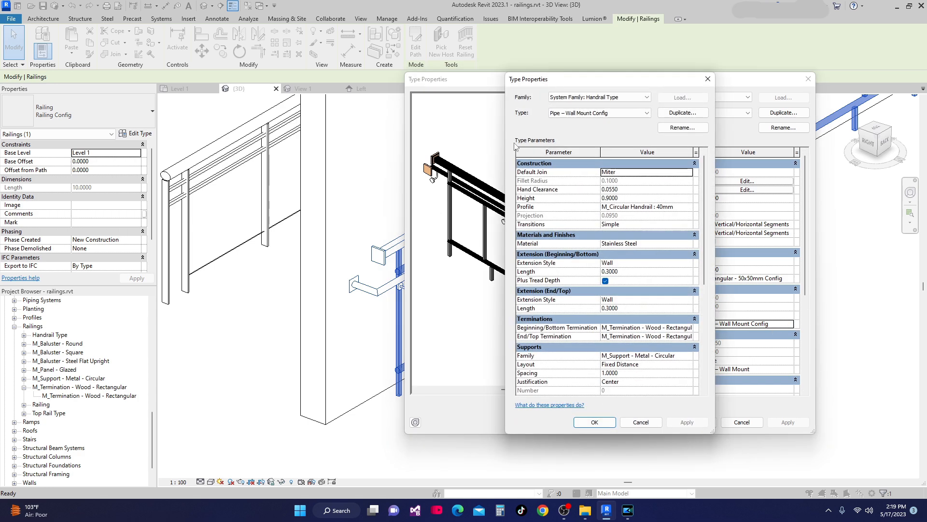
drag(569, 84, 211, 43)
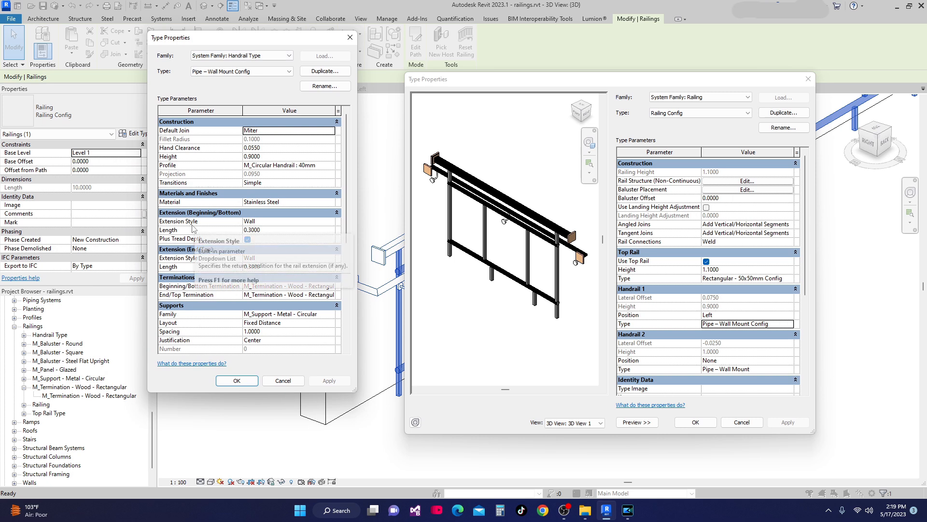
Set the handrail's Beginning/Bottom and End/Top extension styles to Floor, applying each change to the preview
click(330, 223)
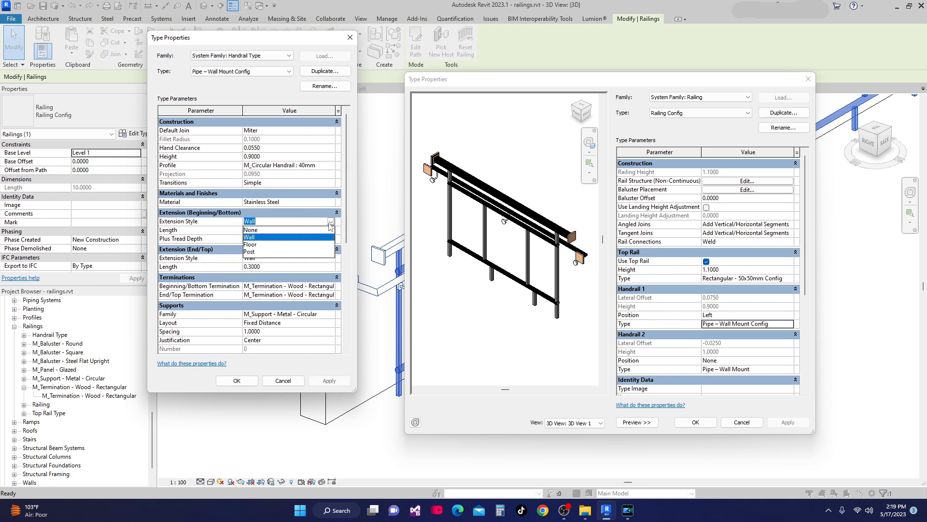
click(251, 245)
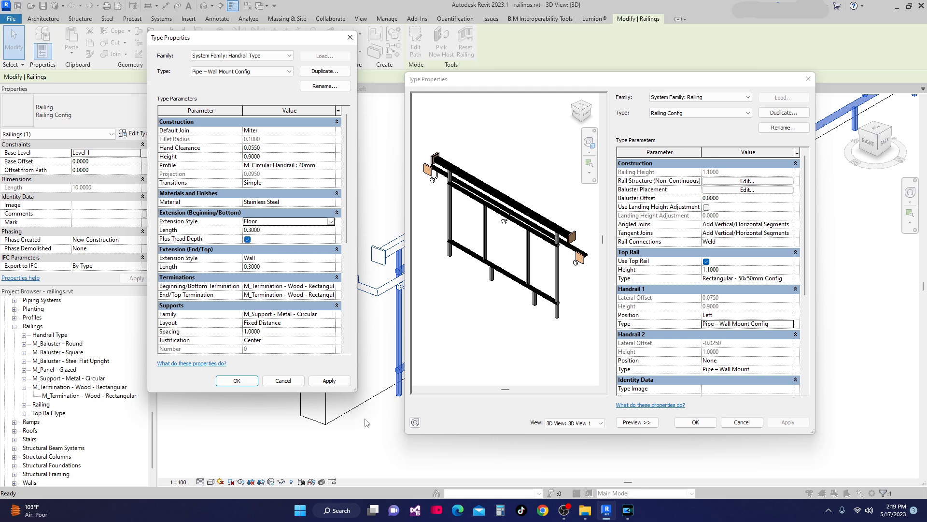
click(331, 381)
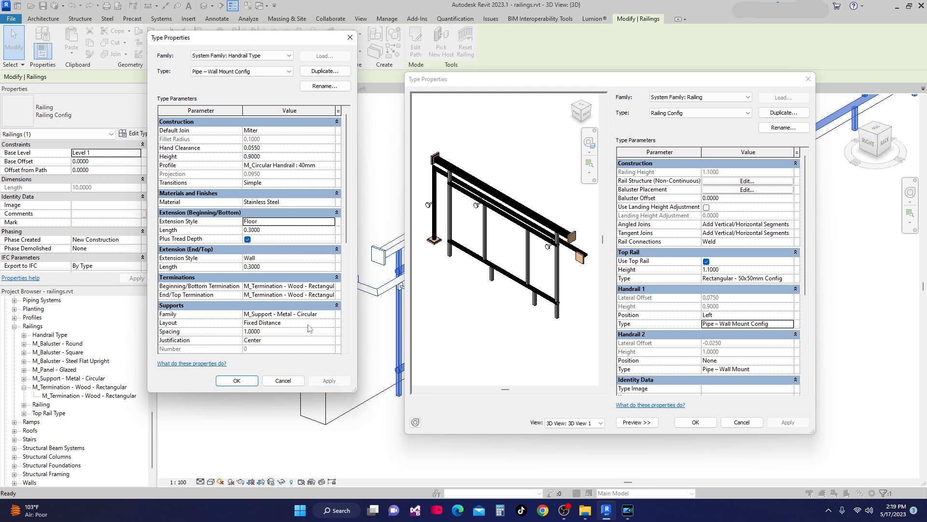
click(329, 259)
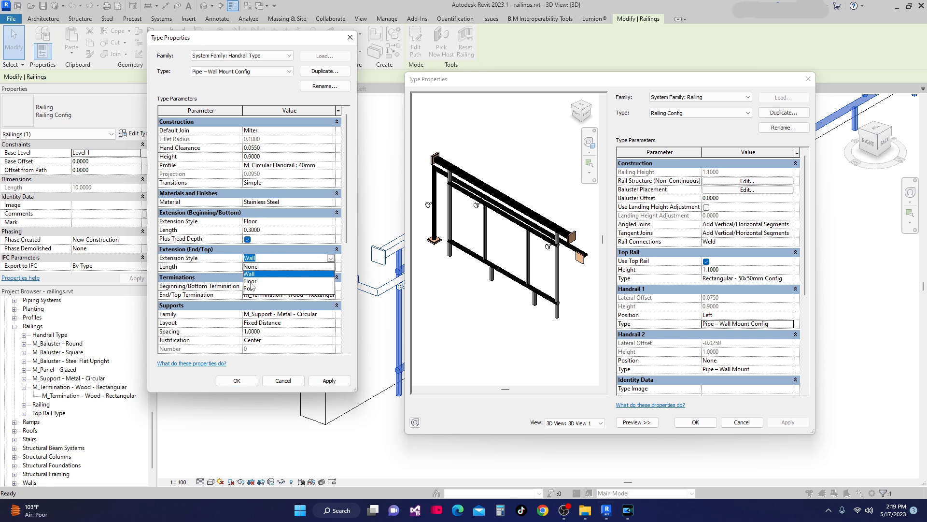
click(250, 281)
click(333, 381)
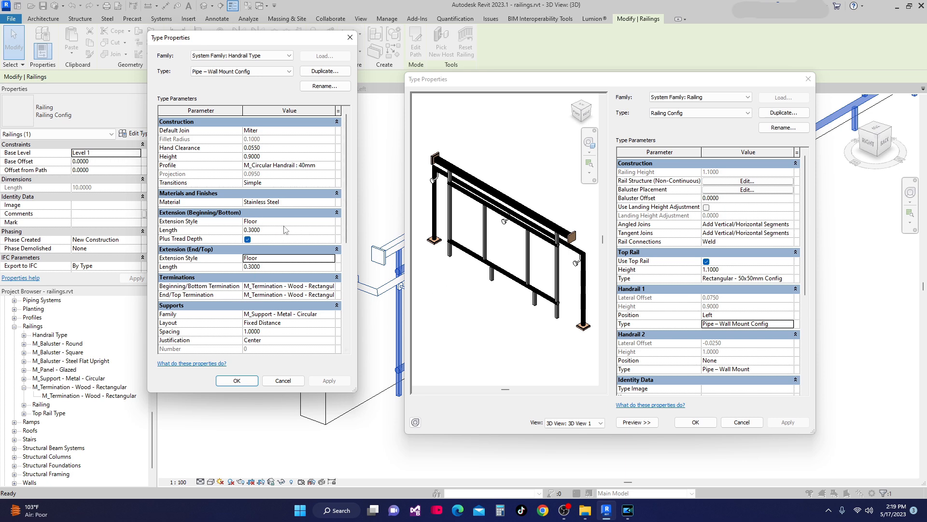
Set the handrail's Beginning/Bottom and End/Top extension styles to Post and confirm the handrail and railing types
click(332, 222)
click(331, 221)
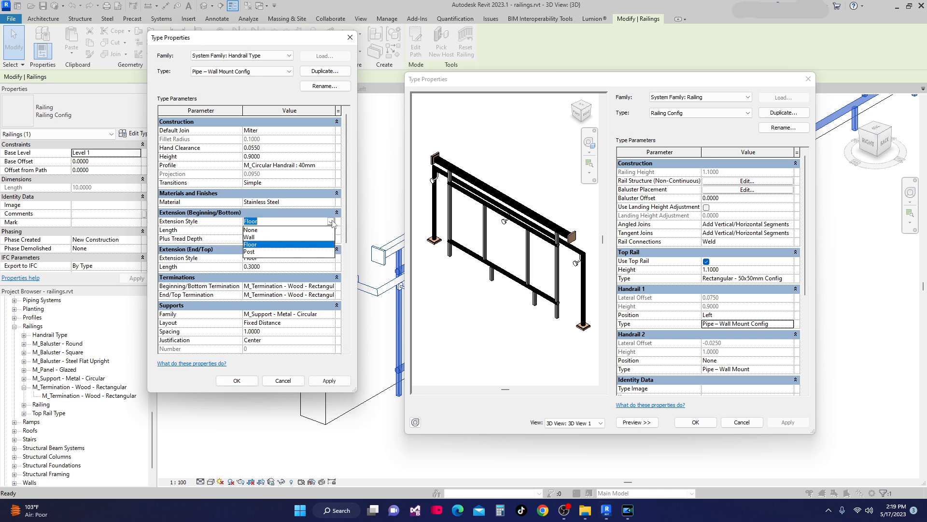
click(249, 252)
click(329, 381)
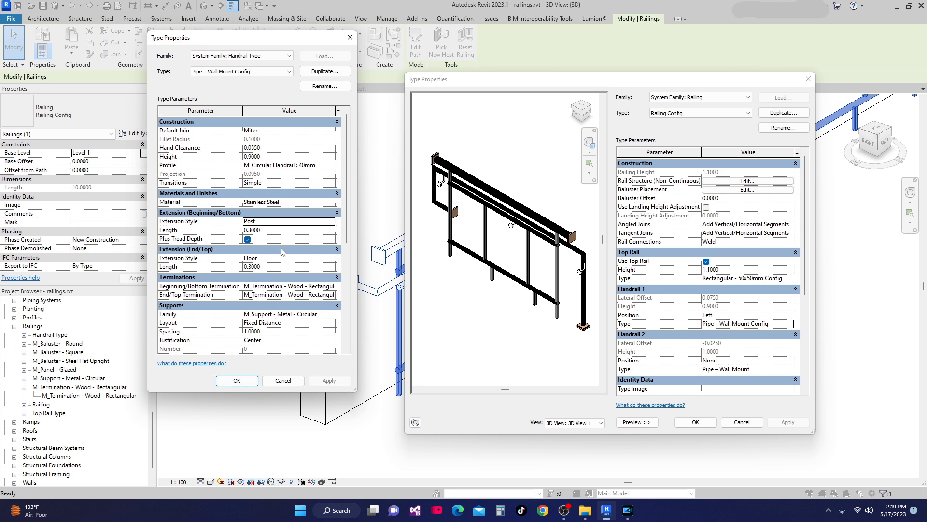
click(335, 260)
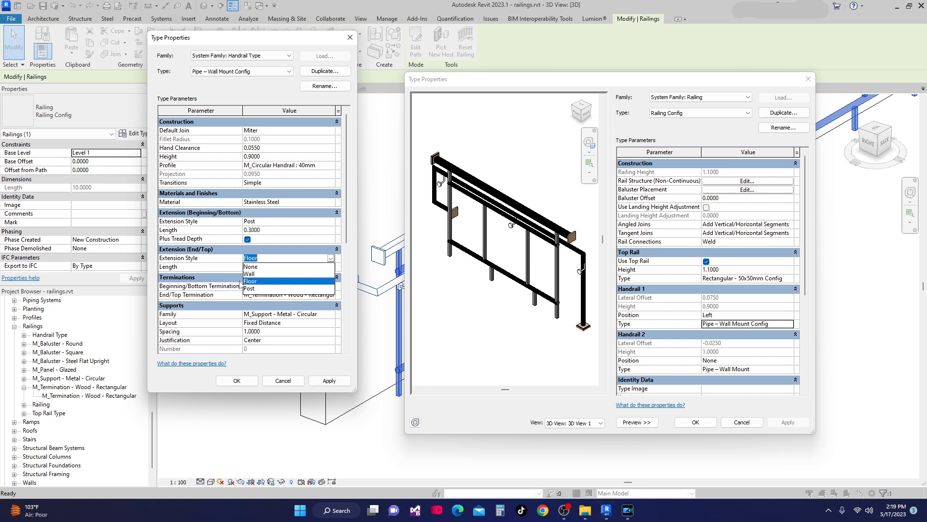
click(319, 289)
click(344, 383)
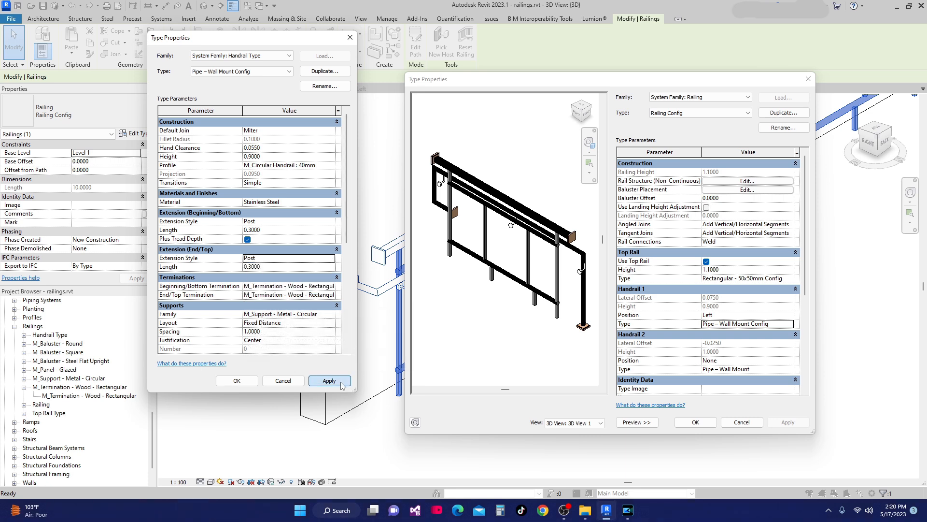
click(237, 381)
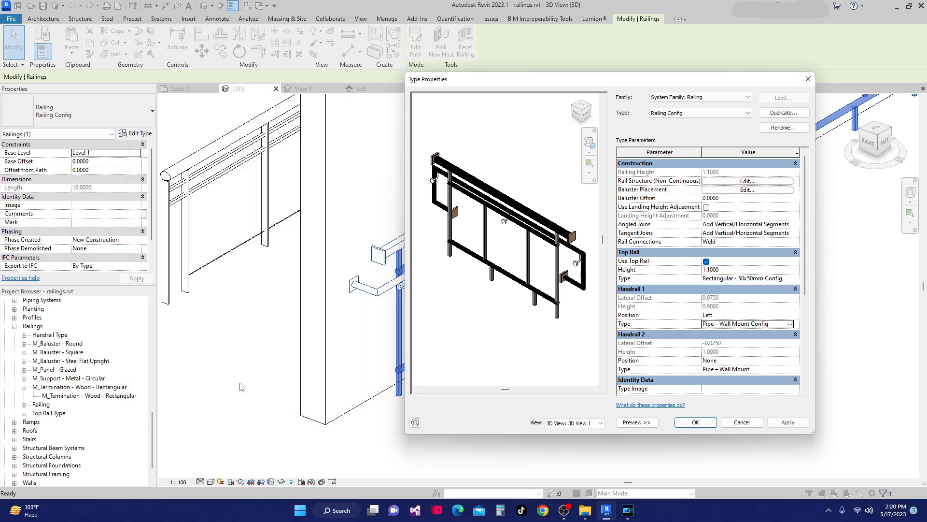
click(695, 423)
Examine the handrail ends and supports of the straight railing against the wall after the type changes
scroll(647, 406, down, 4)
scroll(421, 340, up, 5)
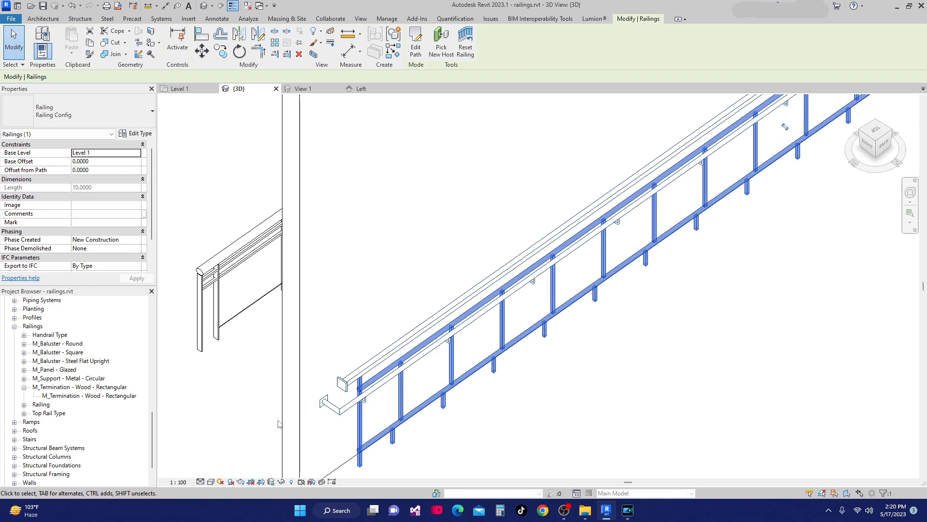
scroll(360, 401, up, 2)
scroll(374, 409, down, 2)
shift+middle_drag(509, 447, 393, 402)
scroll(393, 402, down, 3)
middle_drag(466, 420, 463, 458)
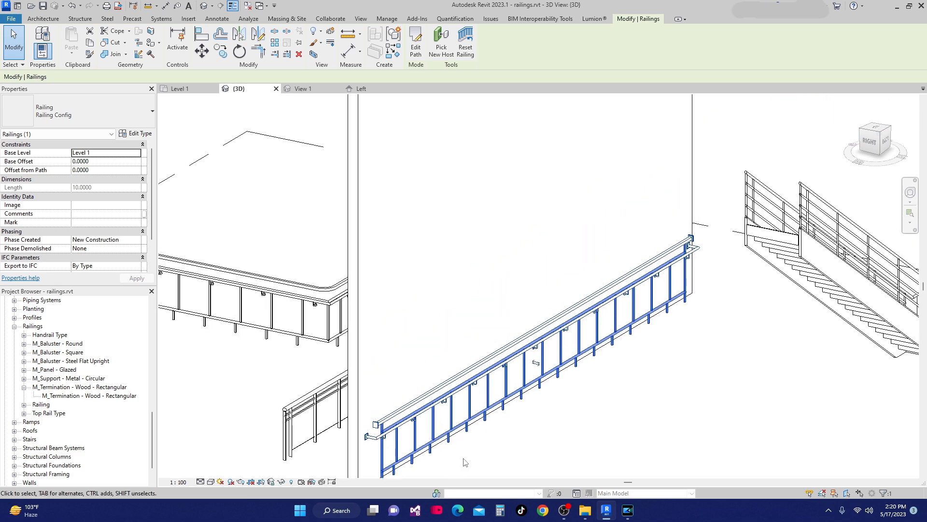
click(463, 457)
scroll(463, 457, up, 4)
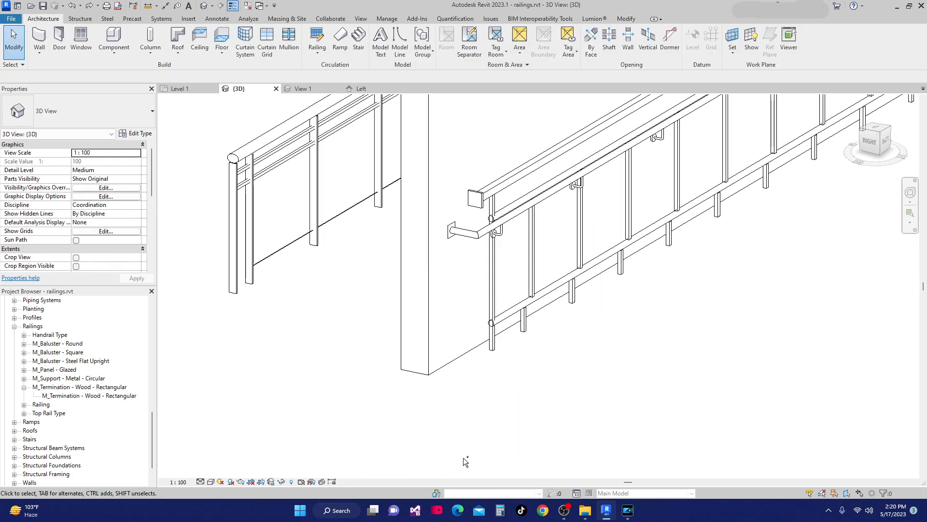
scroll(462, 456, down, 5)
Try editing the straight railing's handrail path at its return lines on both ends
double_click(463, 457)
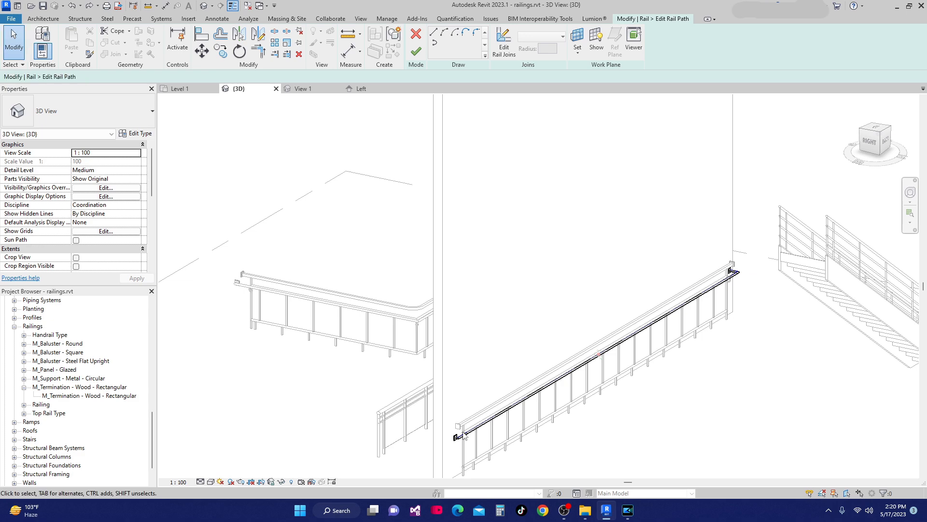
scroll(466, 435, up, 4)
scroll(461, 427, up, 3)
middle_drag(462, 448, 425, 293)
scroll(425, 294, down, 3)
middle_drag(531, 348, 489, 474)
scroll(564, 475, down, 4)
middle_drag(704, 464, 671, 406)
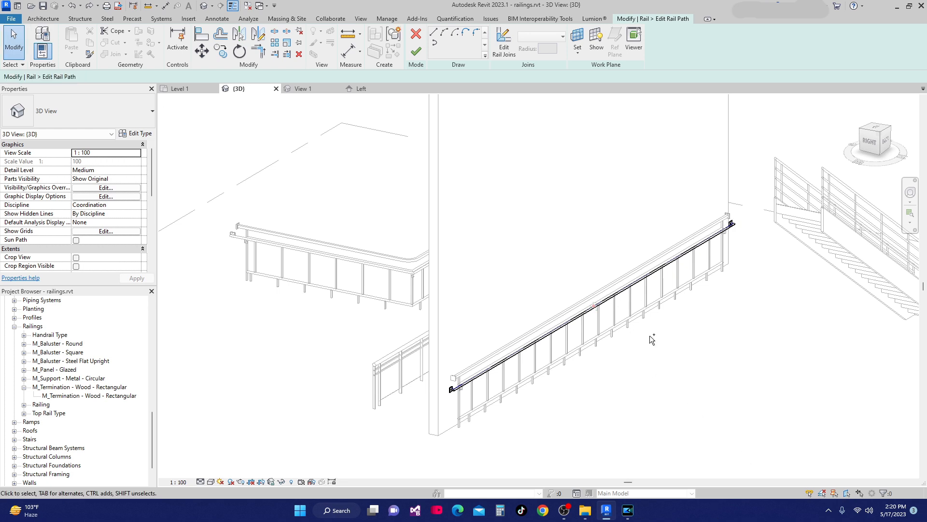
key(Escape)
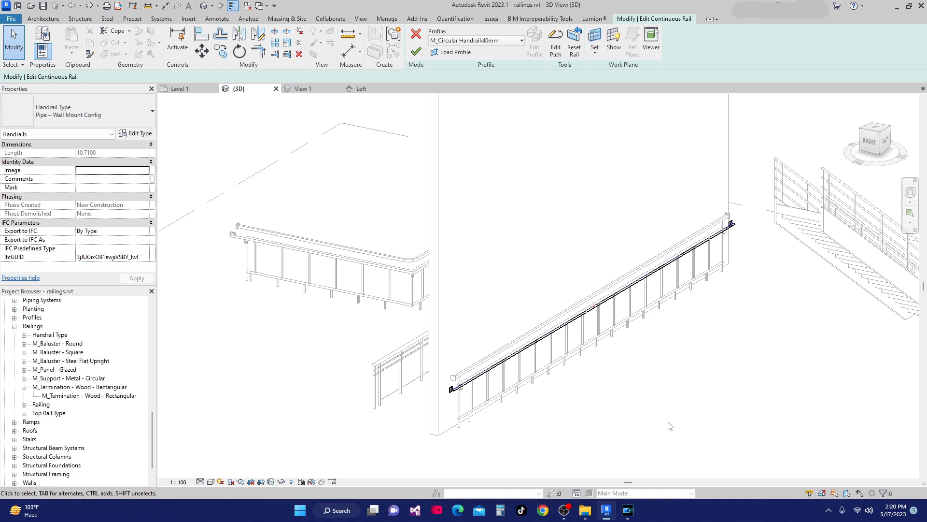
scroll(669, 426, up, 1)
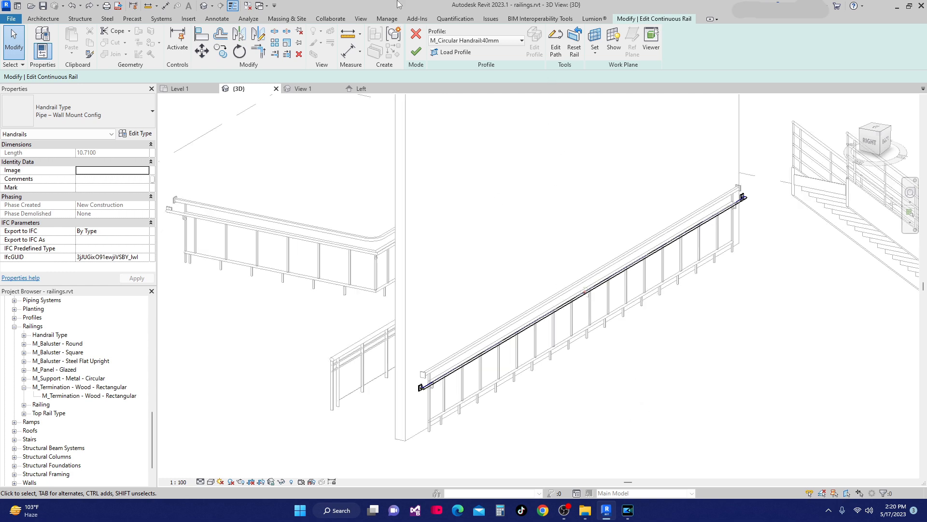
Discard the handrail's path and continuous rail edits and leave the editing mode
click(416, 33)
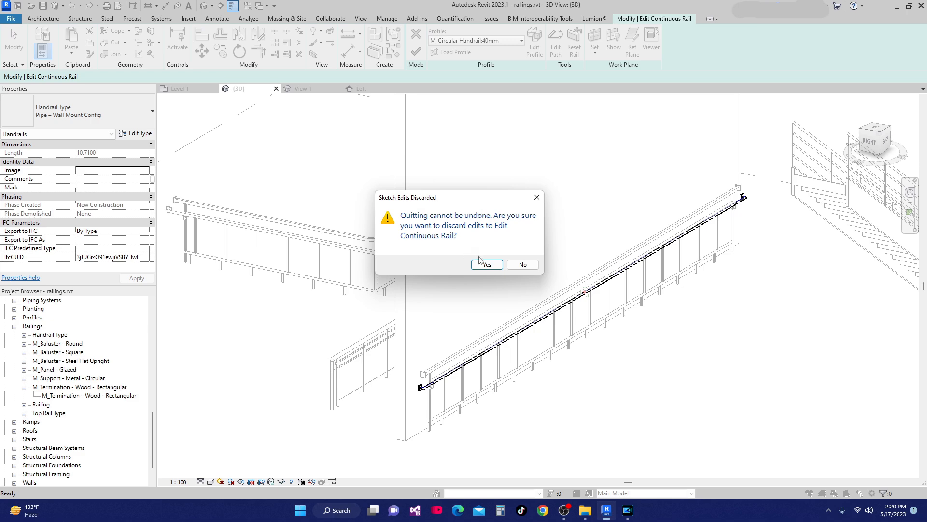
click(485, 264)
scroll(422, 414, up, 1)
scroll(422, 414, up, 2)
scroll(434, 386, down, 1)
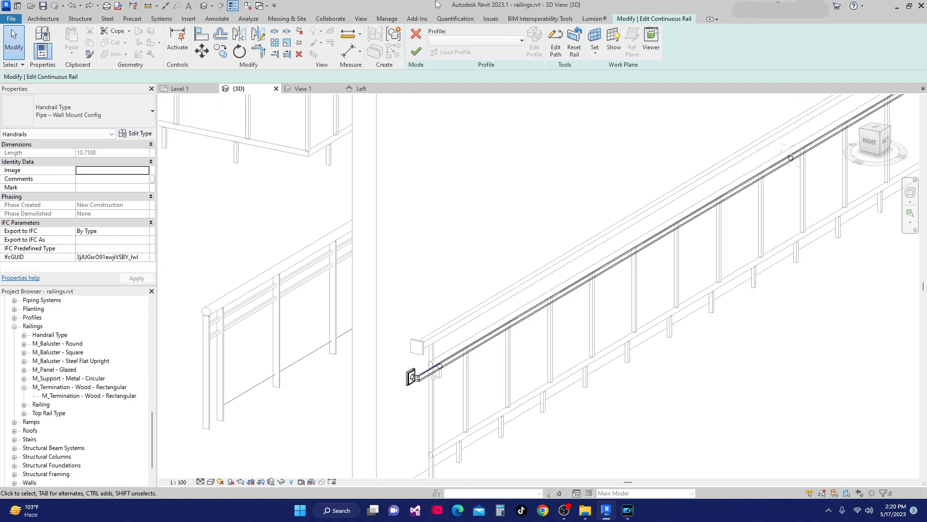
click(416, 36)
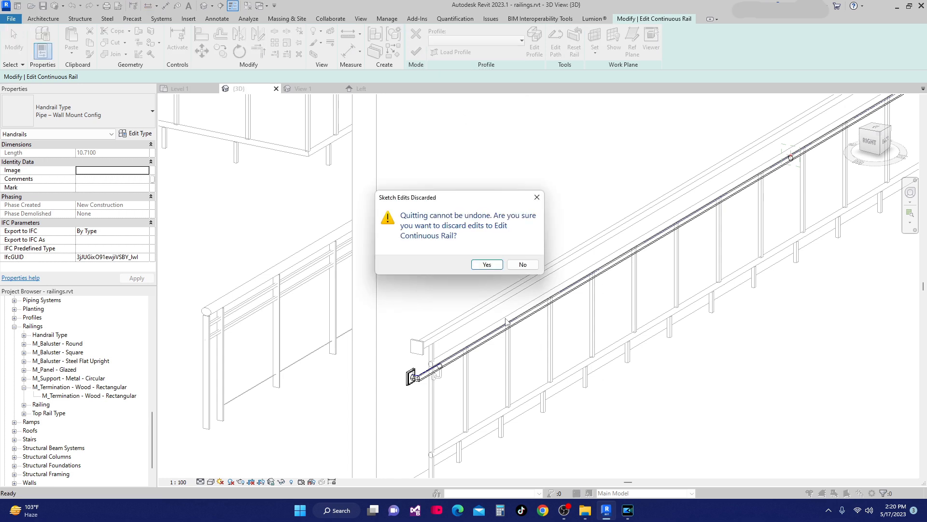
click(487, 265)
scroll(483, 328, down, 2)
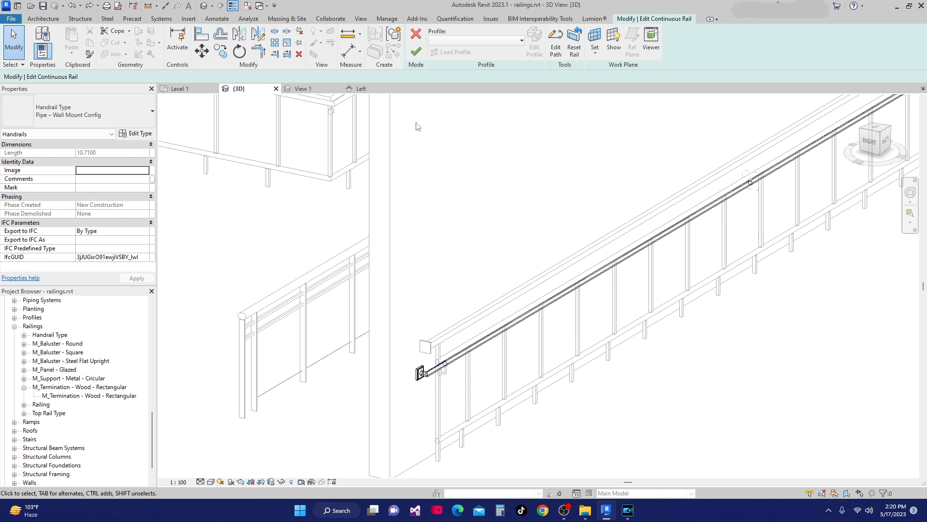
click(415, 38)
click(524, 264)
scroll(513, 429, down, 4)
middle_drag(518, 415, 513, 428)
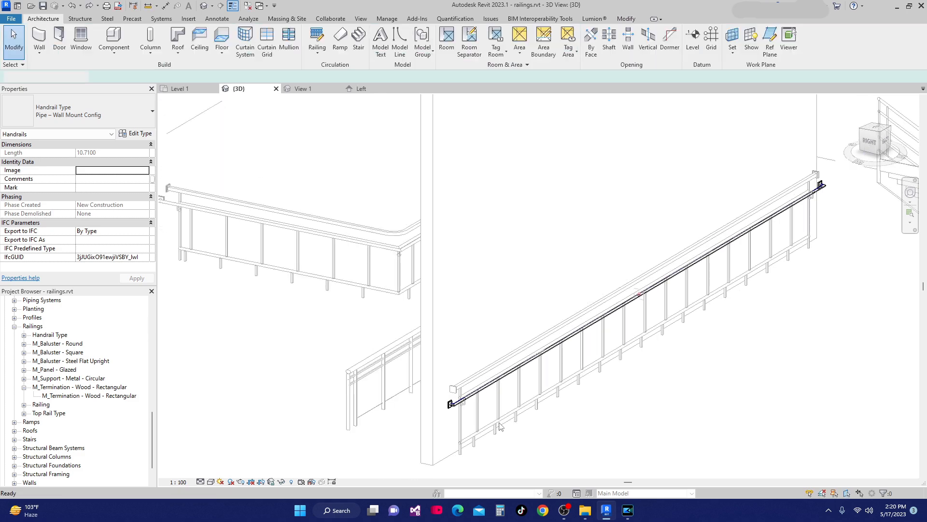
scroll(507, 425, down, 3)
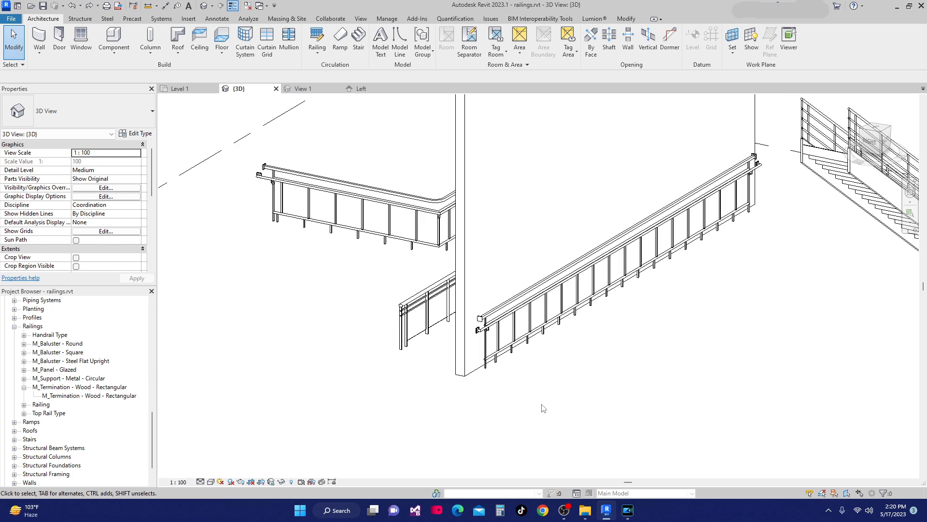
Set the Beginning/Bottom extension style of the straight railing's Pipe – Wall Mount Config handrail to Floor and confirm both types
shift+middle_drag(543, 404, 500, 349)
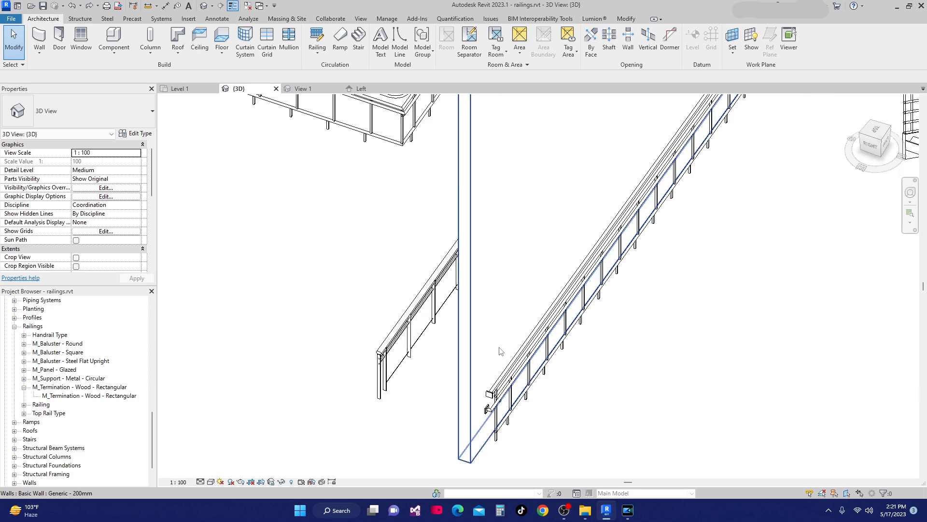
click(514, 390)
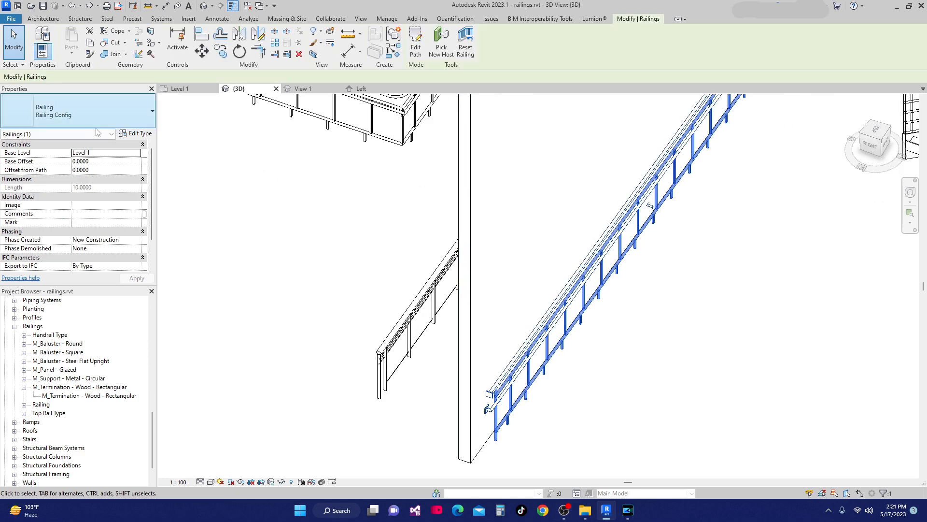
click(149, 134)
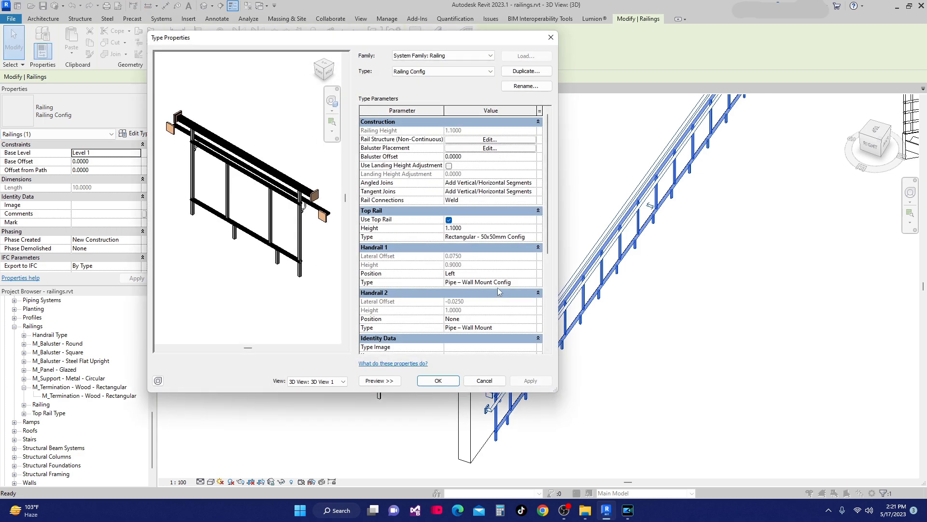
click(530, 282)
click(530, 283)
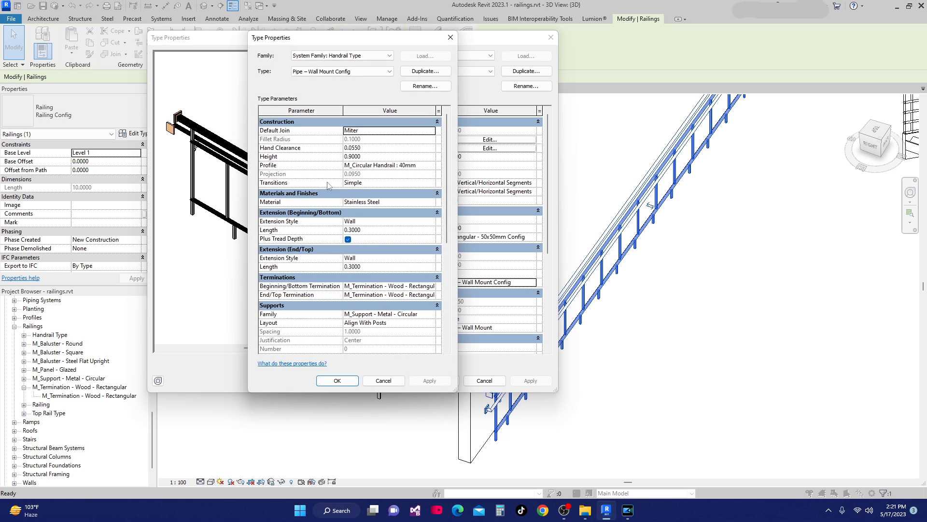
click(431, 223)
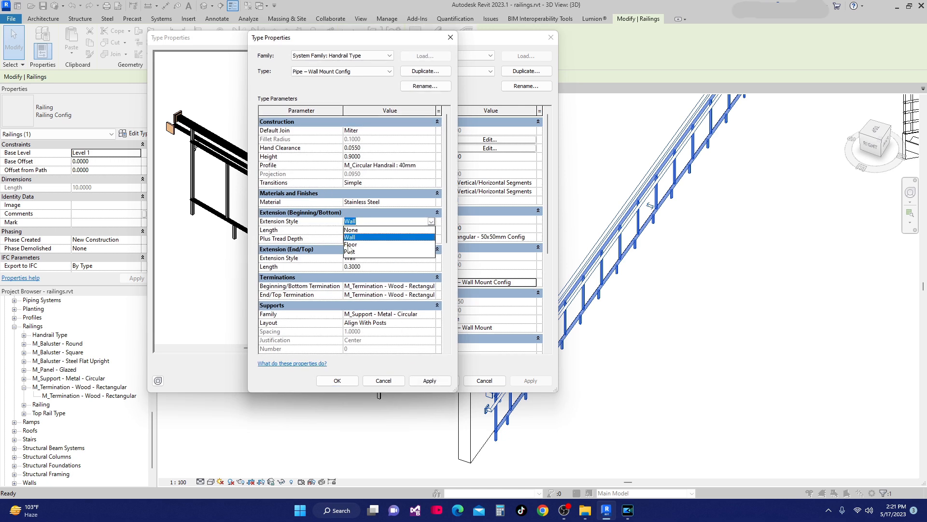
click(350, 245)
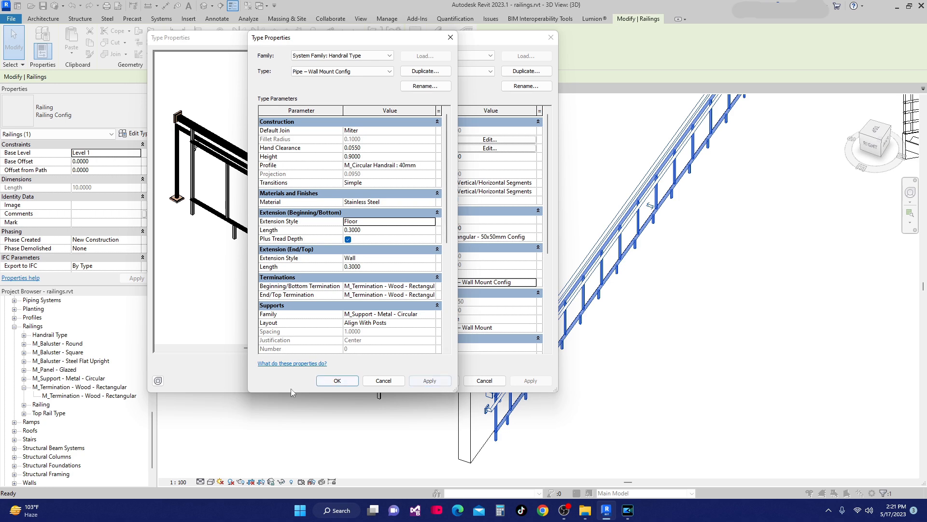
click(338, 381)
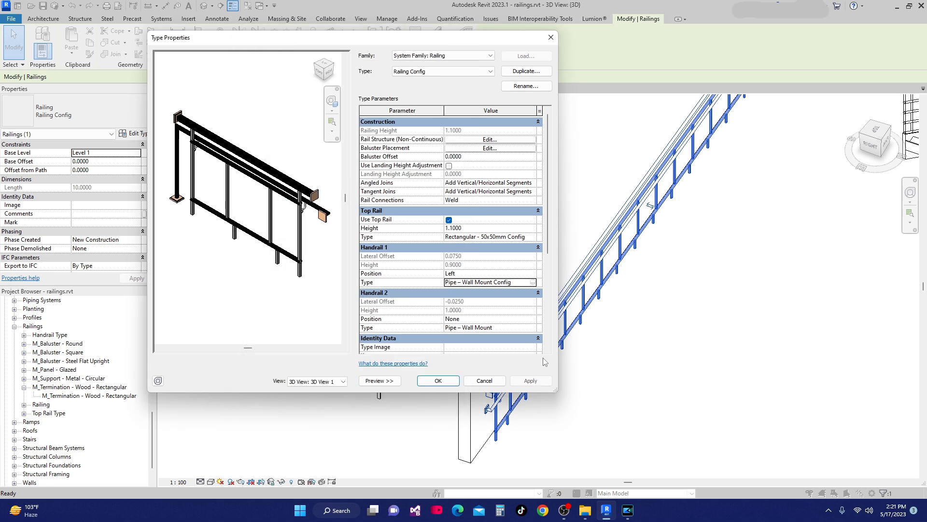
click(432, 382)
Set the wall-mounted handrail's End/Top extension style to Floor and confirm the handrail and railing types
scroll(499, 400, down, 5)
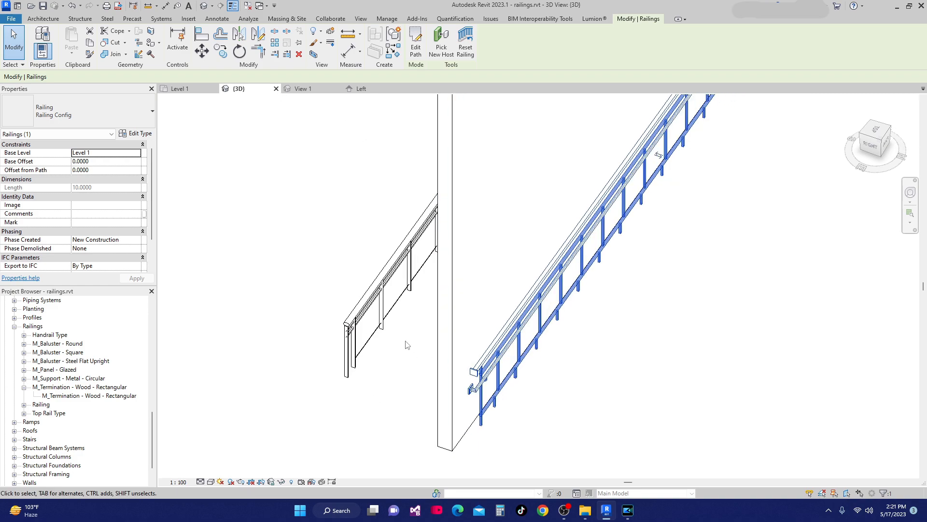
middle_drag(449, 440, 451, 422)
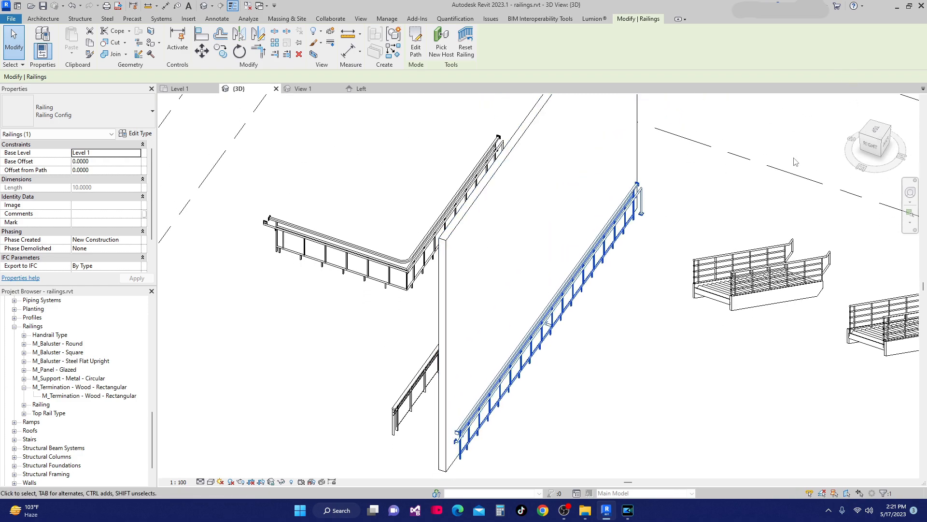
scroll(729, 203, up, 2)
middle_drag(661, 267, 407, 205)
shift+middle_drag(468, 316, 711, 262)
scroll(711, 262, down, 2)
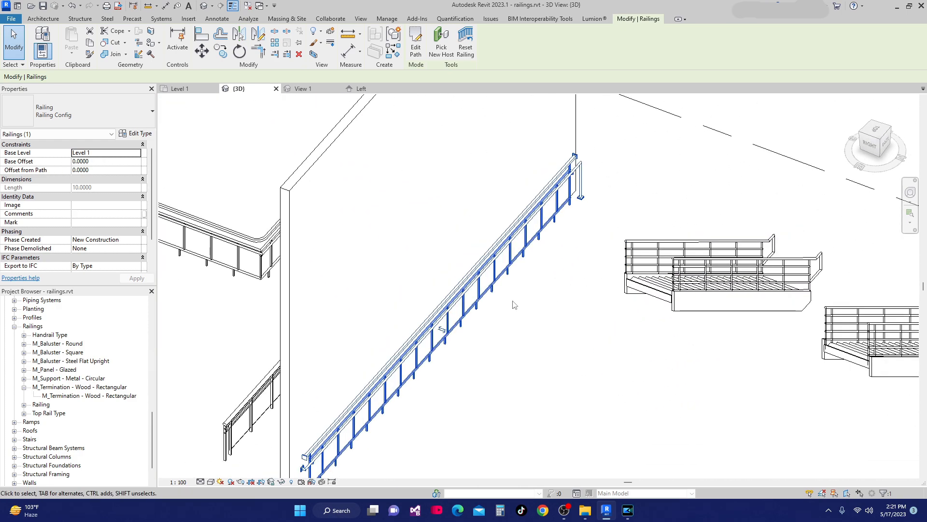
click(135, 133)
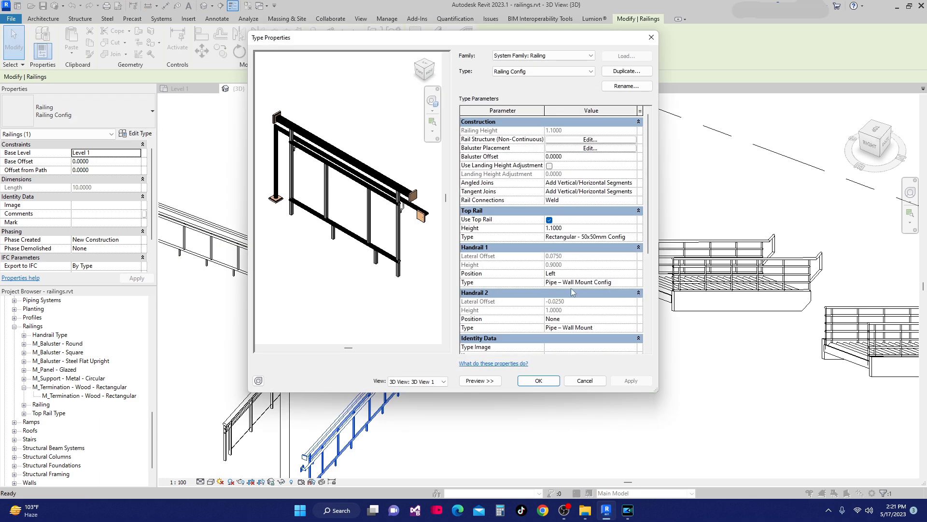
click(603, 283)
click(633, 283)
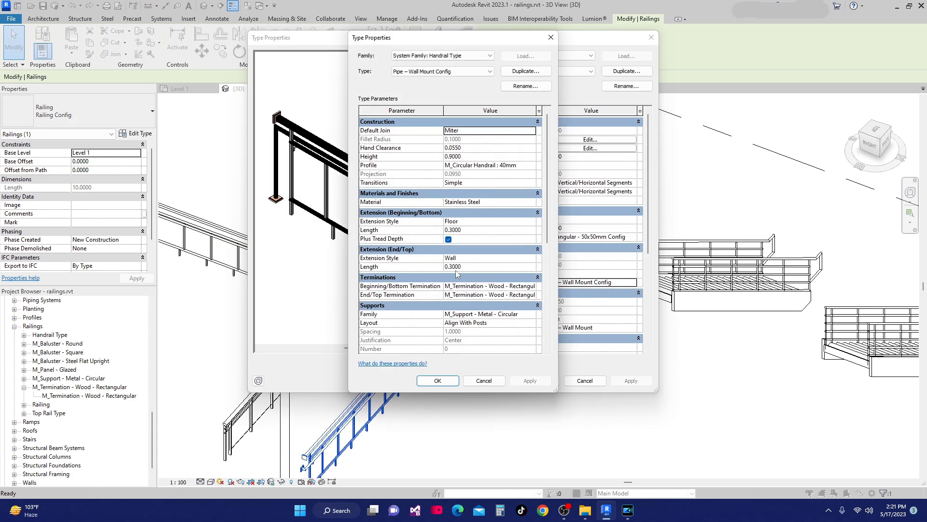
click(533, 262)
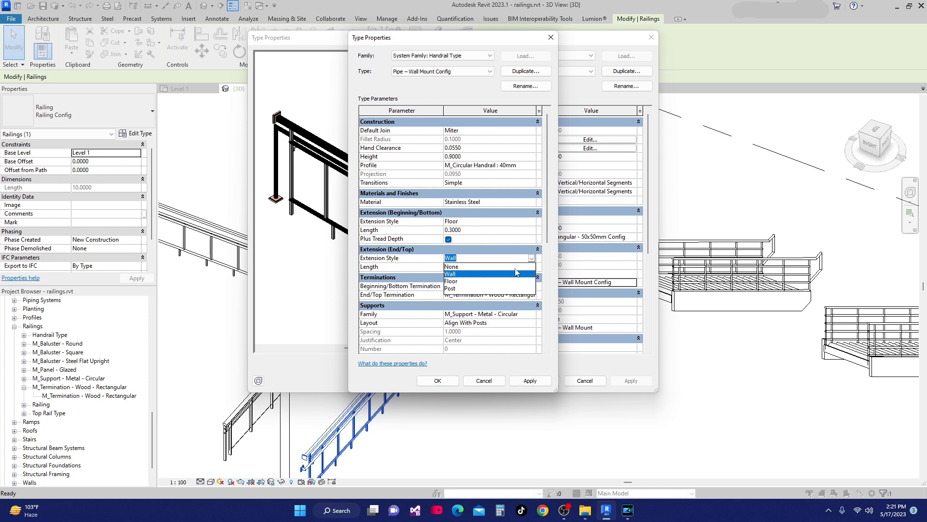
click(451, 281)
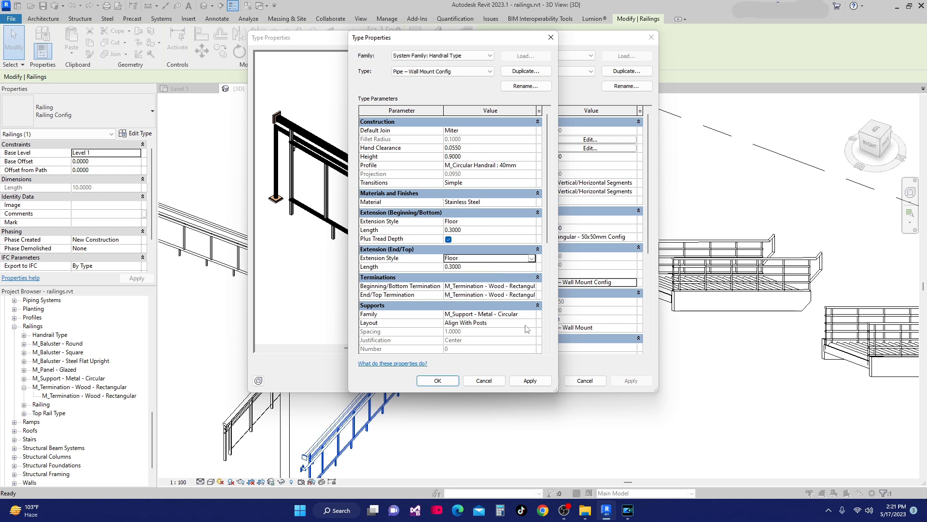
click(438, 381)
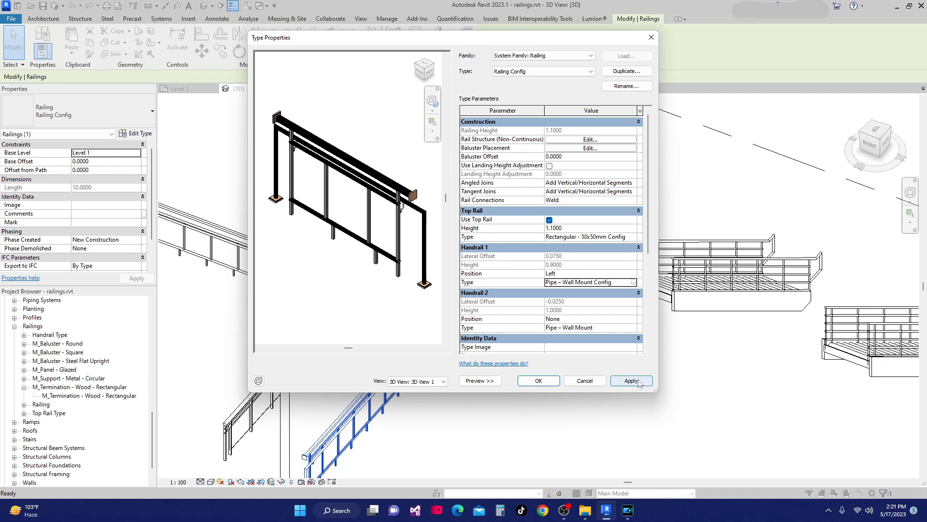
click(538, 380)
Examine how the handrail's floor extensions run down at both ends of the straight railing
scroll(385, 399, down, 1)
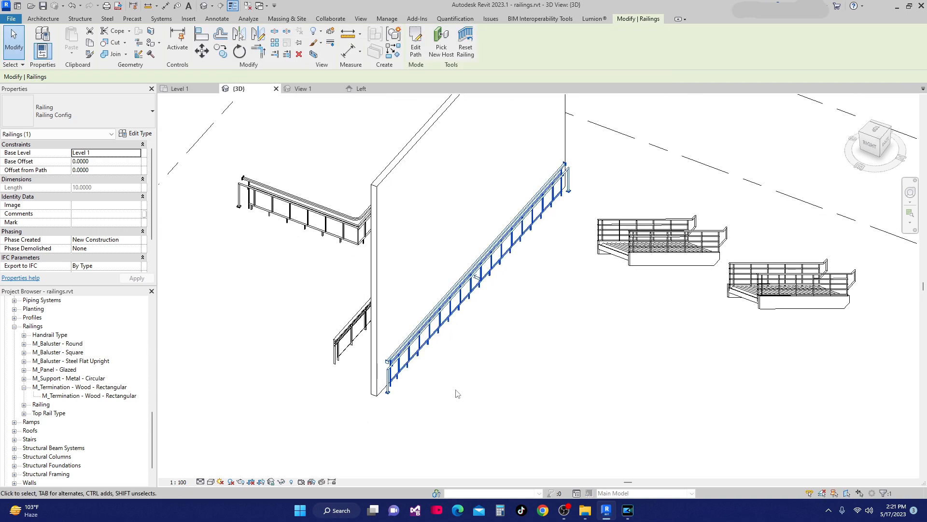
shift+middle_drag(517, 377, 373, 312)
scroll(372, 311, up, 2)
shift+middle_drag(305, 315, 536, 484)
middle_drag(477, 417, 472, 350)
scroll(470, 348, down, 1)
middle_drag(507, 377, 502, 424)
shift+middle_drag(577, 425, 522, 291)
middle_drag(431, 356, 291, 432)
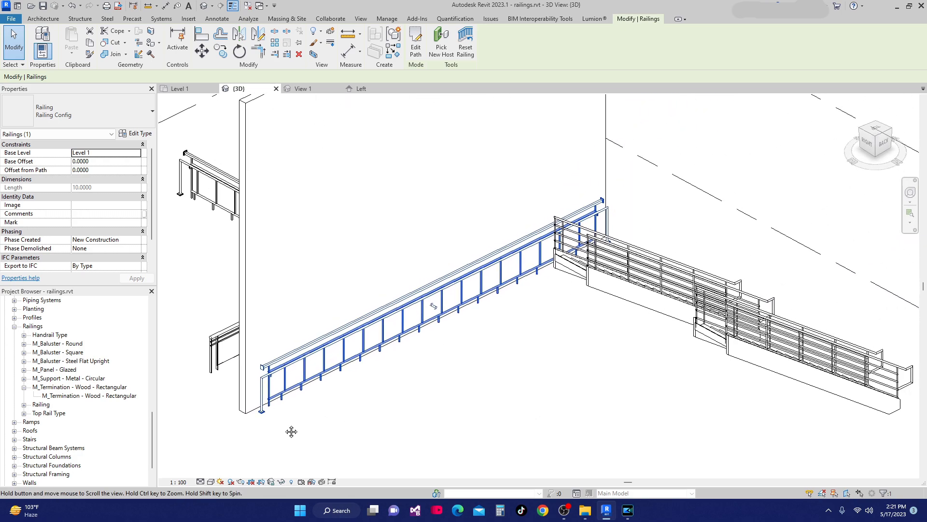
shift+middle_drag(368, 421, 337, 285)
scroll(333, 282, up, 4)
shift+middle_drag(367, 334, 309, 353)
middle_drag(309, 352, 447, 399)
scroll(364, 242, down, 2)
middle_drag(527, 331, 105, 515)
scroll(596, 302, down, 2)
middle_drag(366, 410, 560, 323)
scroll(399, 302, up, 5)
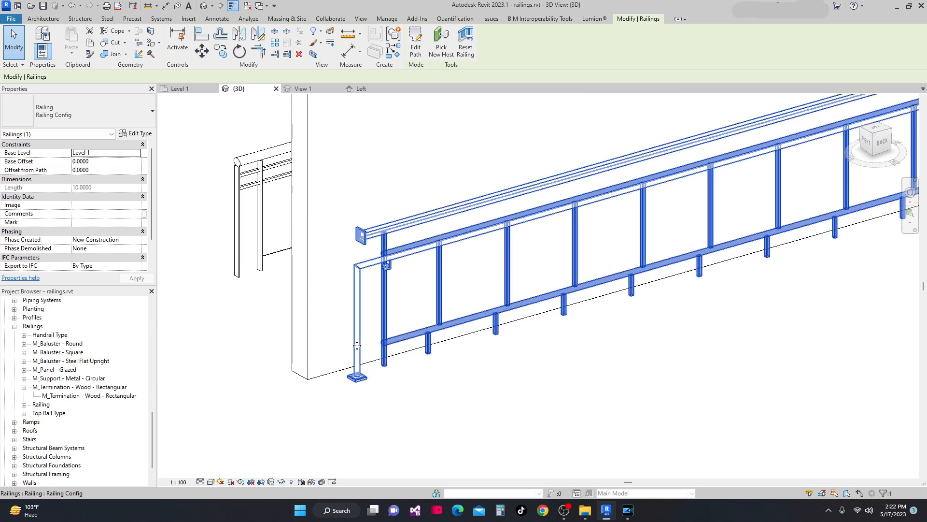
middle_drag(357, 345, 314, 409)
scroll(315, 410, down, 1)
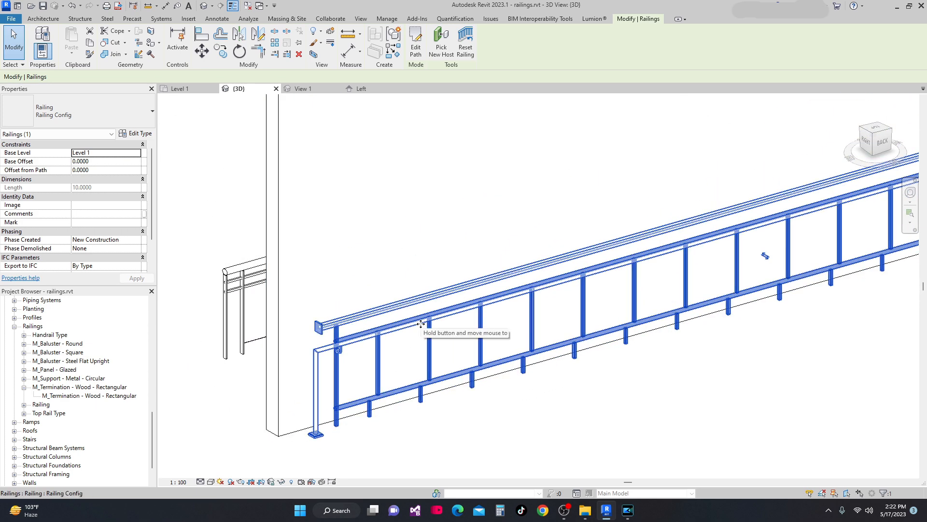
Change the handrail's Beginning/Bottom and End/Top extension styles from Floor to Post, applying the handrail and railing types
click(145, 135)
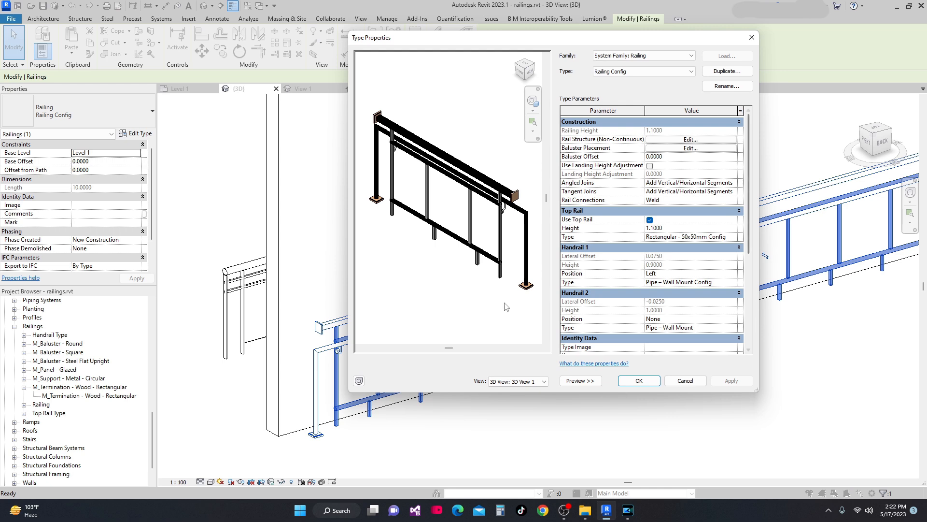
double_click(736, 285)
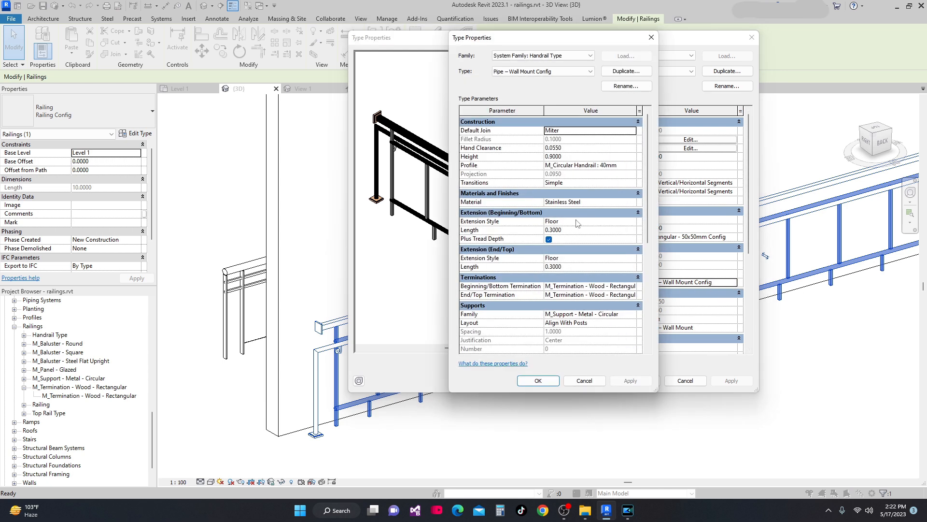
click(633, 222)
click(632, 222)
click(551, 254)
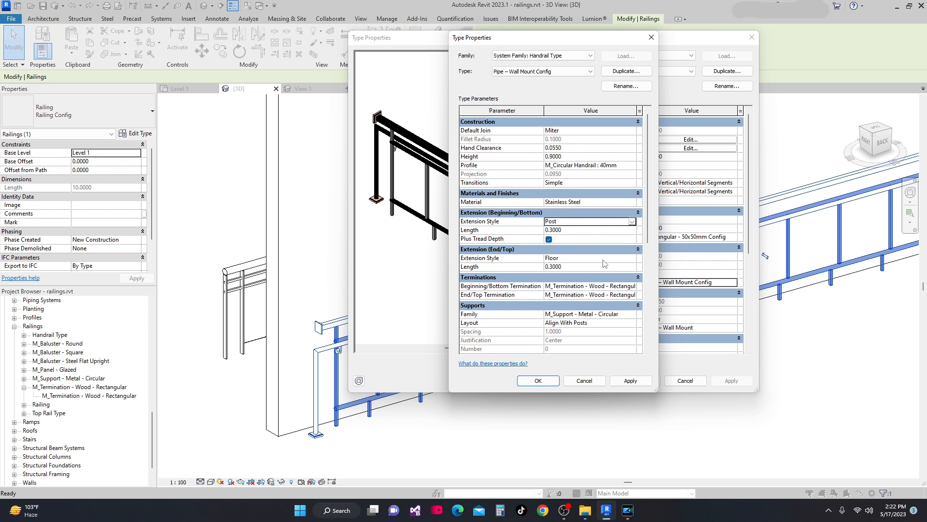
click(636, 260)
click(632, 258)
click(553, 289)
click(634, 381)
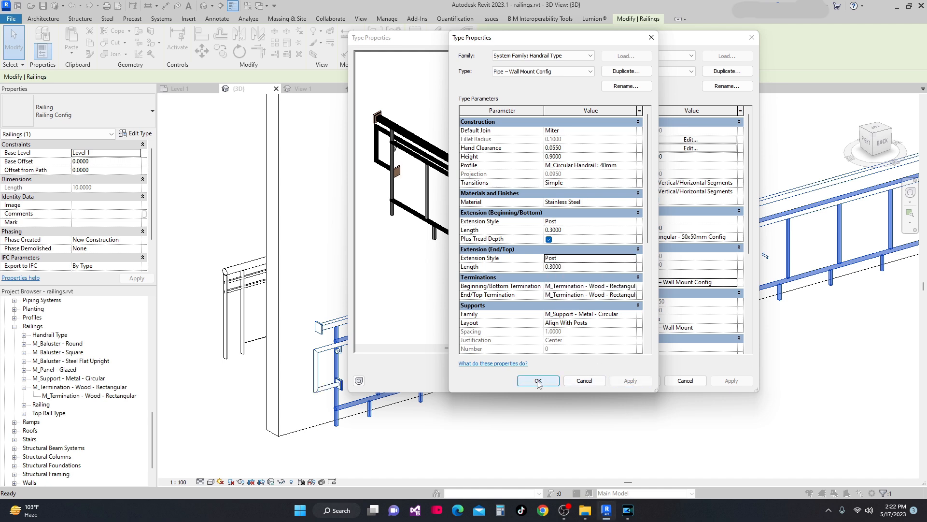
click(538, 381)
click(742, 383)
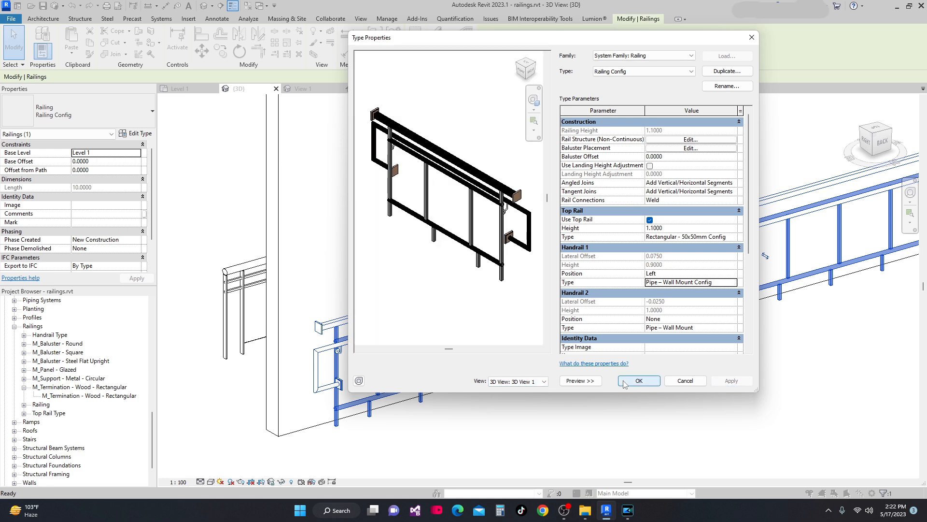
click(632, 380)
Examine the handrail's post-style returns at the ends of the straight railing along the wall
scroll(370, 399, up, 2)
scroll(483, 404, down, 2)
shift+middle_drag(529, 431, 513, 452)
scroll(516, 444, up, 4)
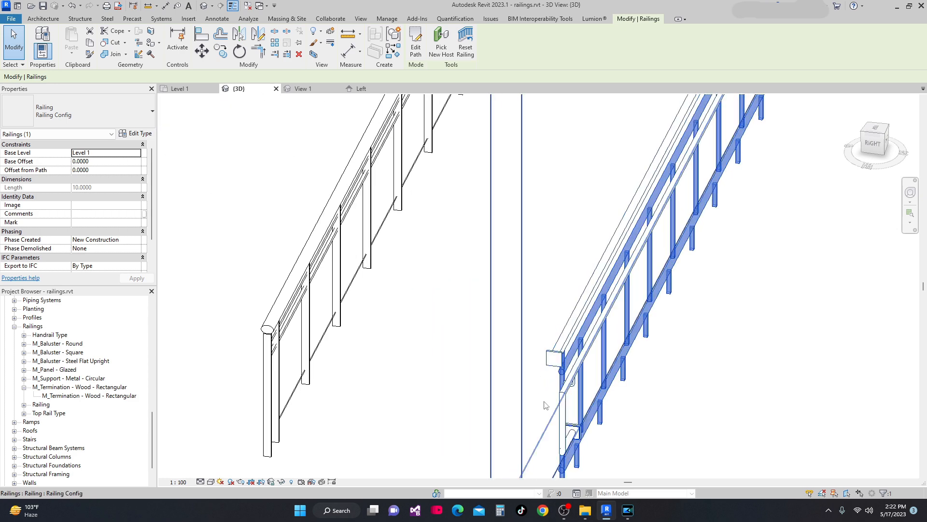
scroll(553, 401, up, 2)
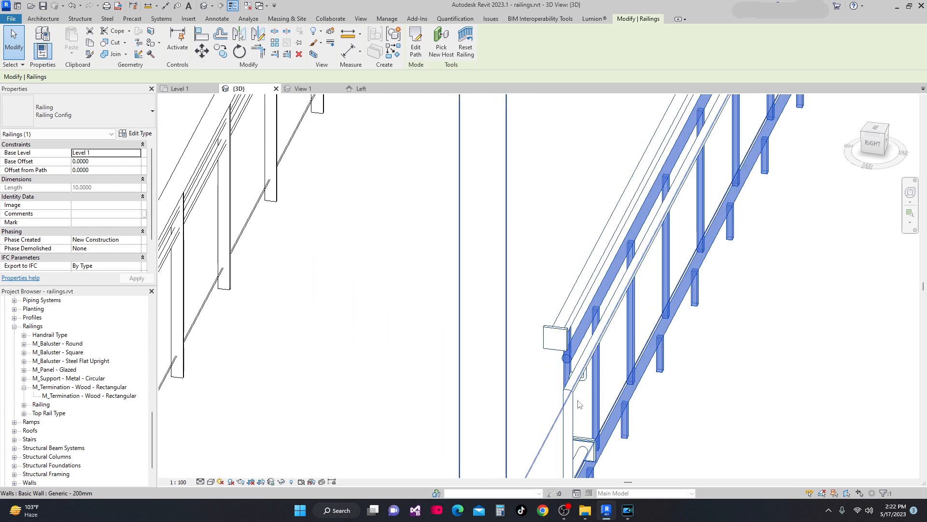
scroll(580, 404, down, 3)
scroll(517, 325, up, 2)
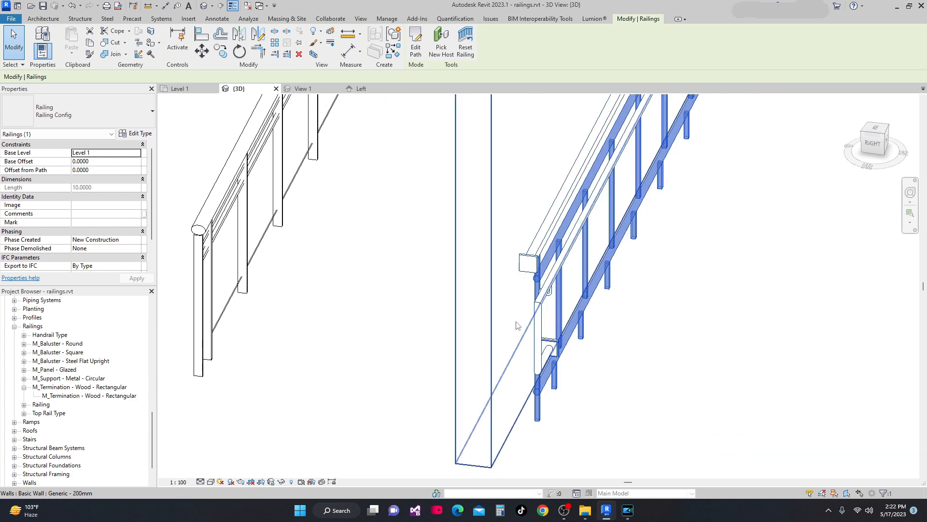
scroll(516, 325, down, 3)
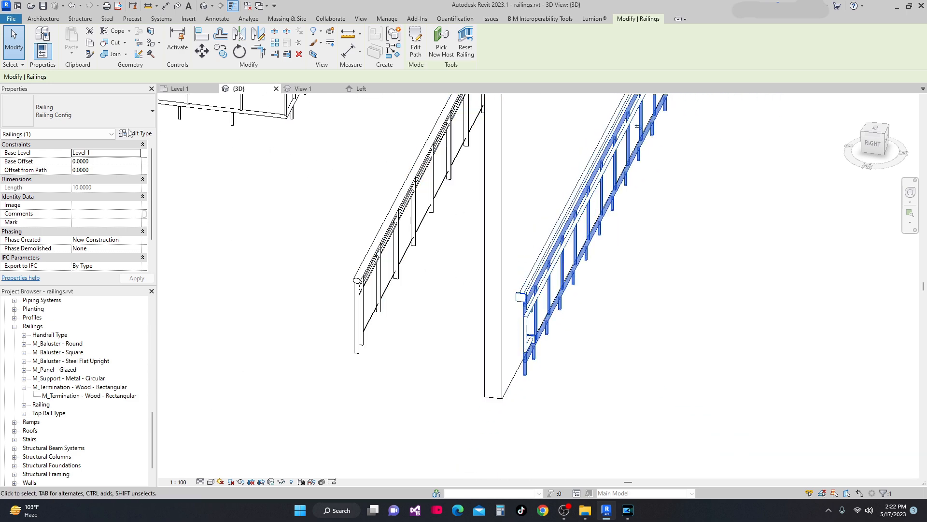
scroll(634, 275, down, 1)
middle_drag(666, 272, 664, 327)
shift+middle_drag(850, 425, 536, 386)
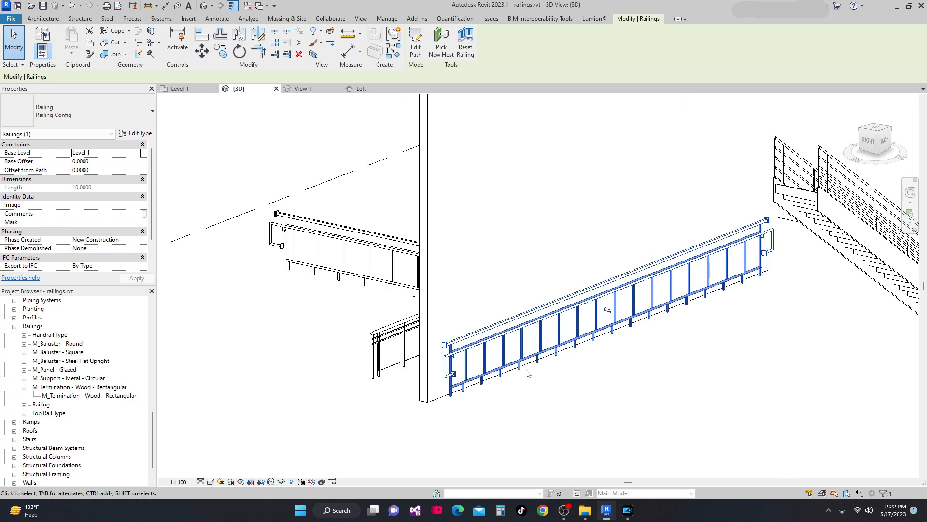
Review the Pipe – Wall Mount Config handrail type's parameters from extensions through supports and IFC data, and confirm the handrail type
click(136, 135)
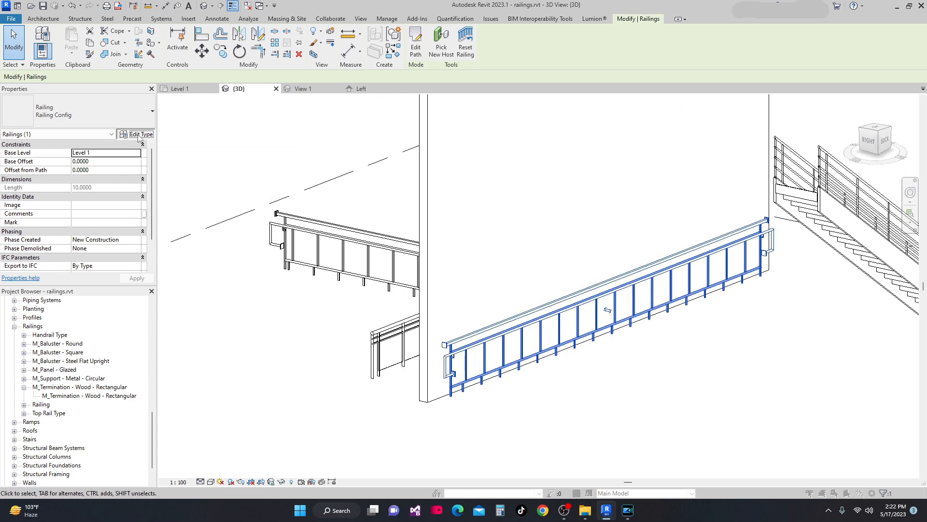
drag(623, 37, 333, 39)
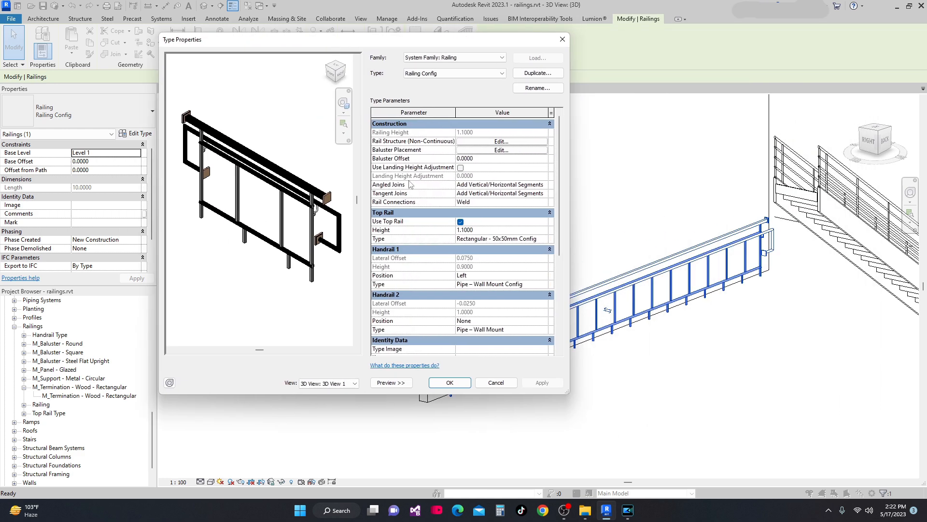
click(543, 286)
click(543, 285)
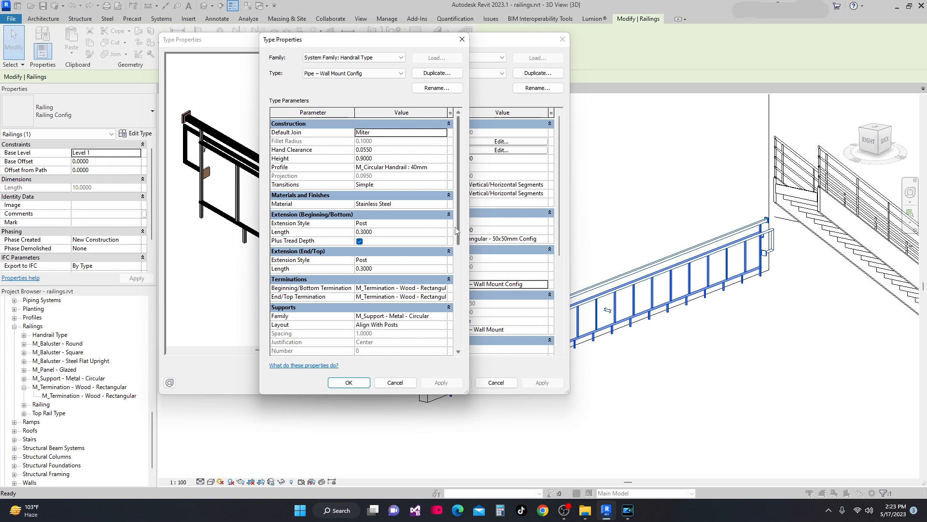
drag(459, 236, 461, 317)
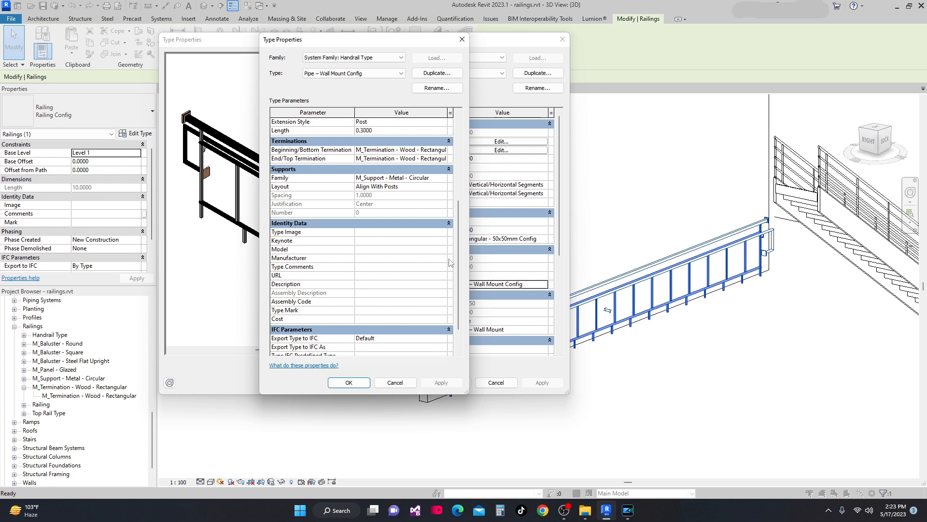
scroll(459, 273, down, 3)
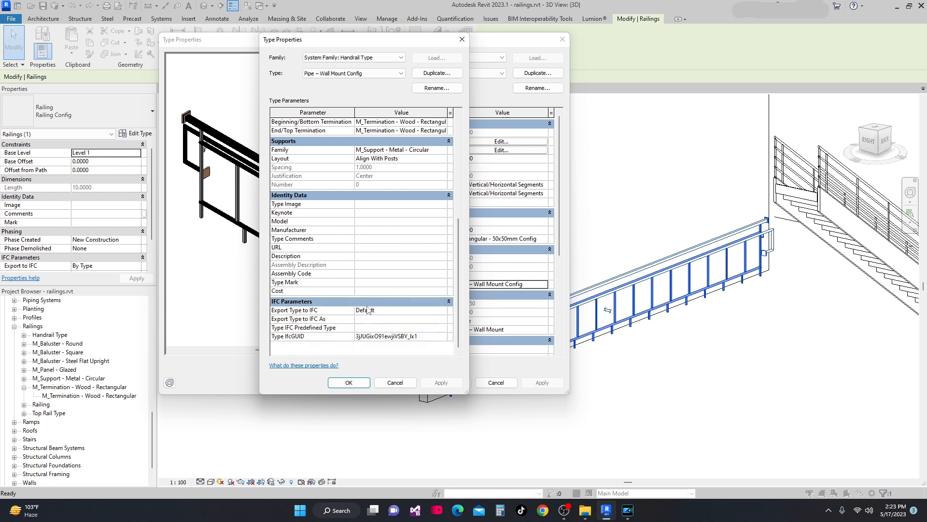
click(349, 382)
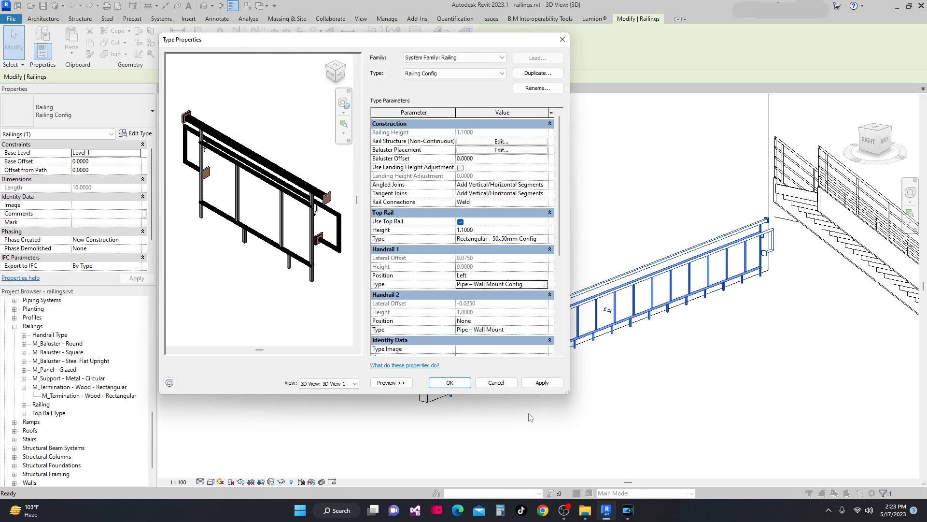
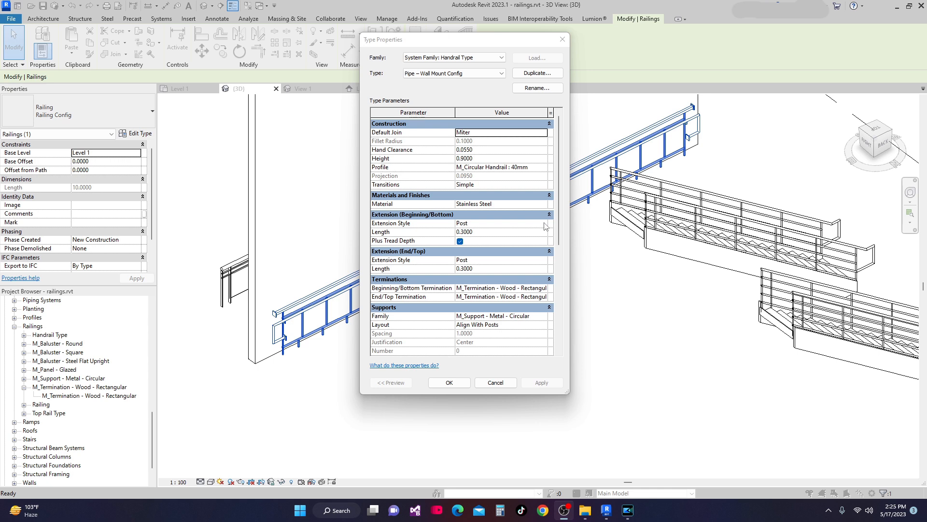
Set the wall-mounted handrail's Beginning/Bottom and End/Top extension styles to Wall, applying the handrail and railing types
click(536, 225)
click(463, 239)
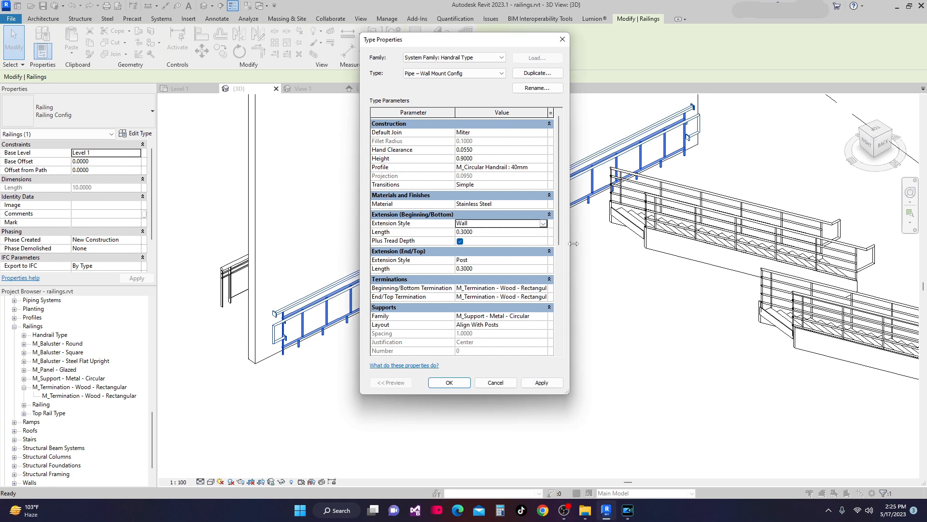
click(545, 262)
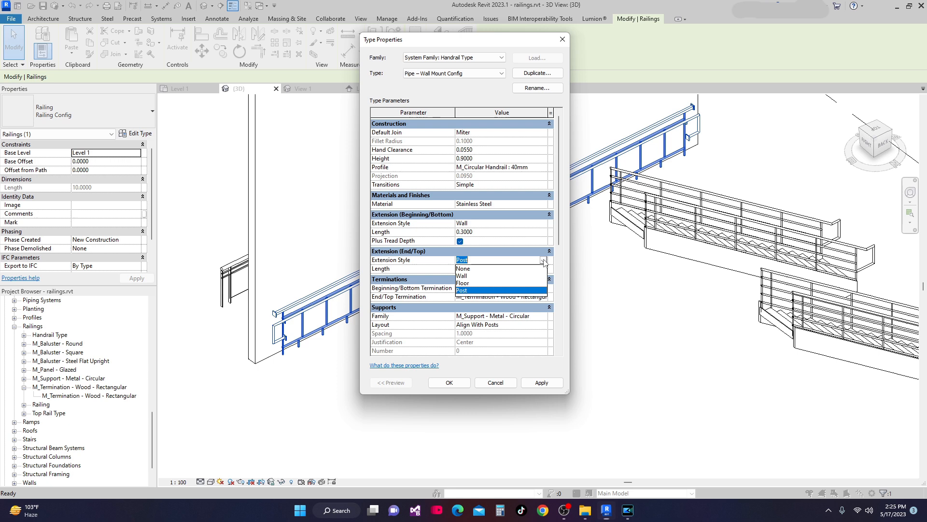
click(463, 275)
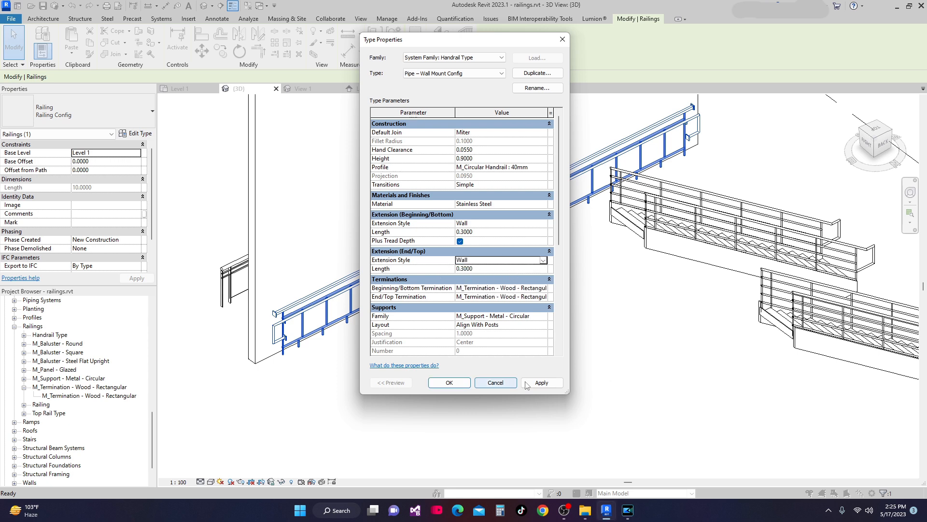
click(541, 382)
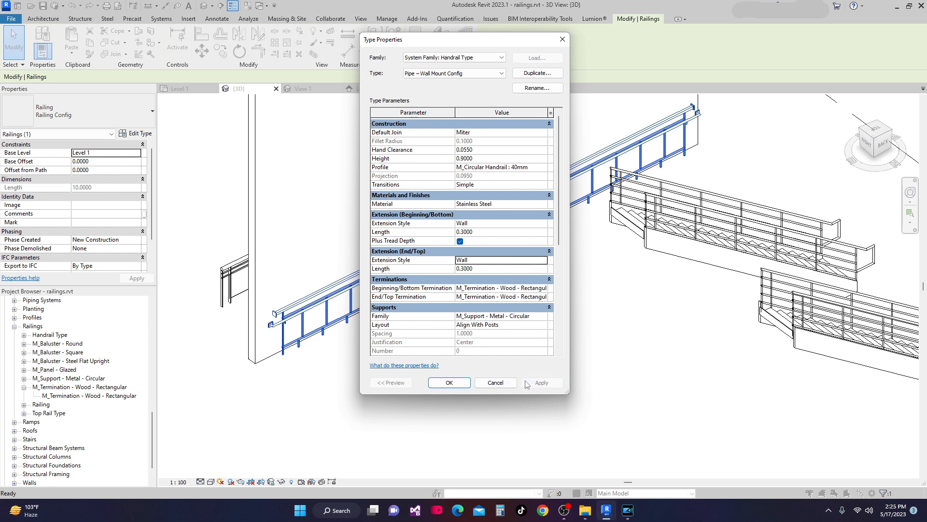
click(448, 383)
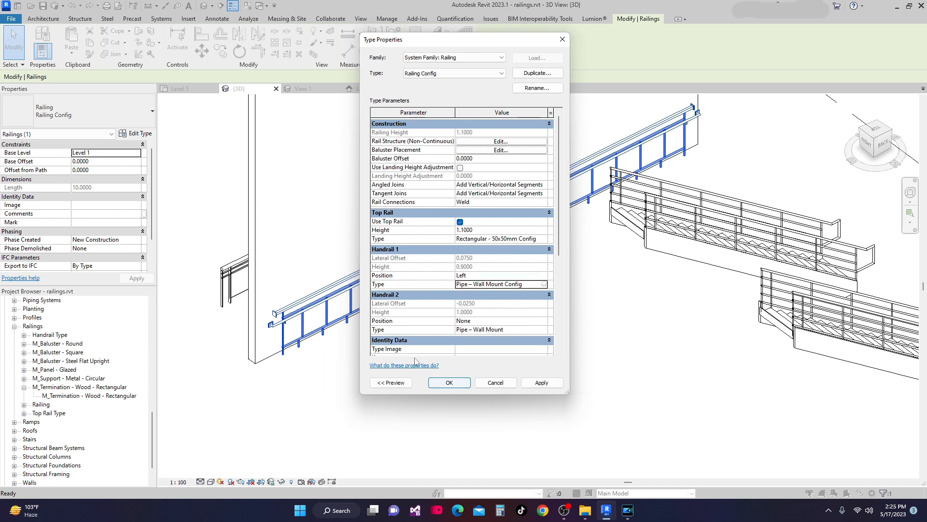
click(541, 384)
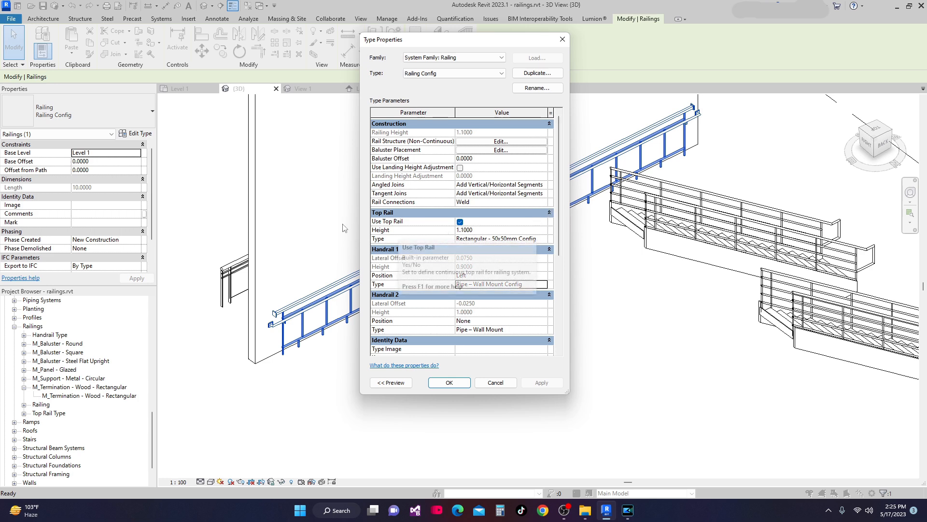
Set both the Beginning/Bottom and End/Top terminations of the Rectangular - 50x50mm Config top rail type to None
click(546, 243)
click(546, 243)
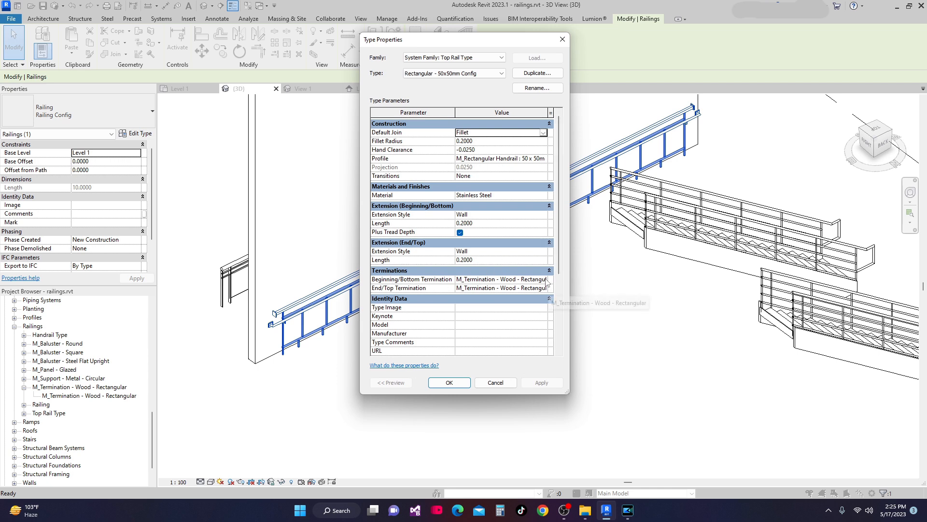
click(502, 280)
click(464, 288)
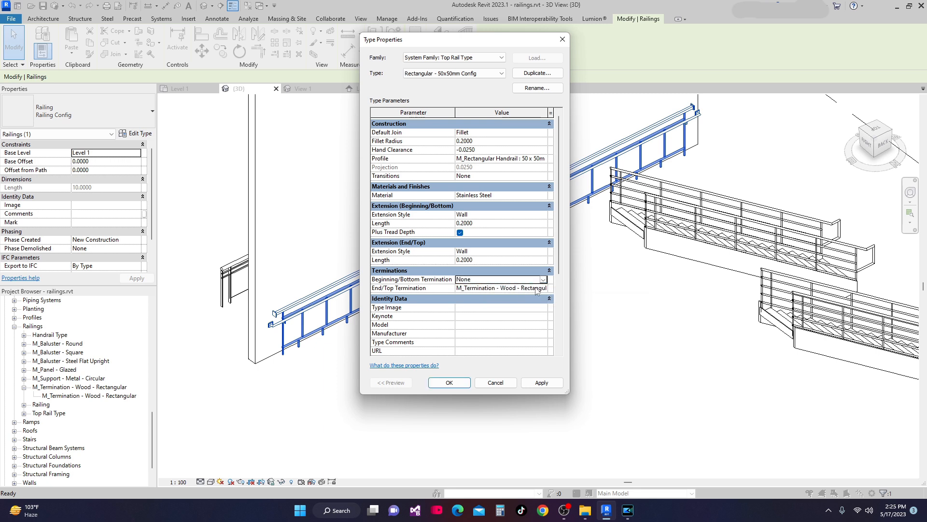
click(543, 288)
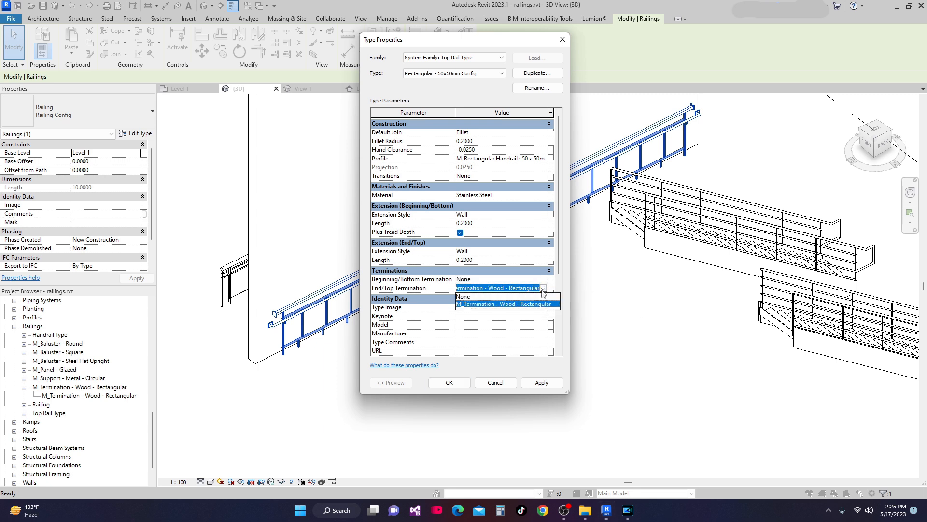
click(462, 297)
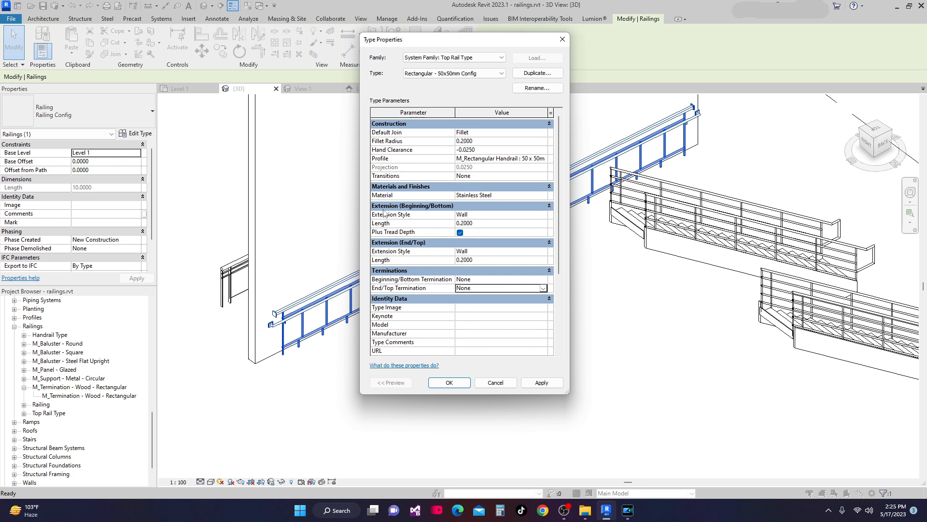
Set the top rail's Beginning/Bottom and End/Top extension styles to Post and apply the type
click(536, 215)
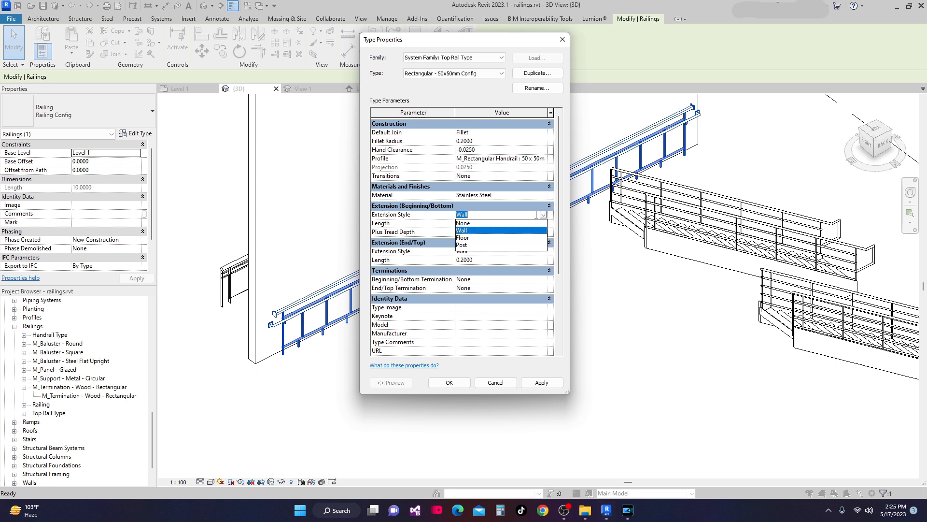
click(460, 246)
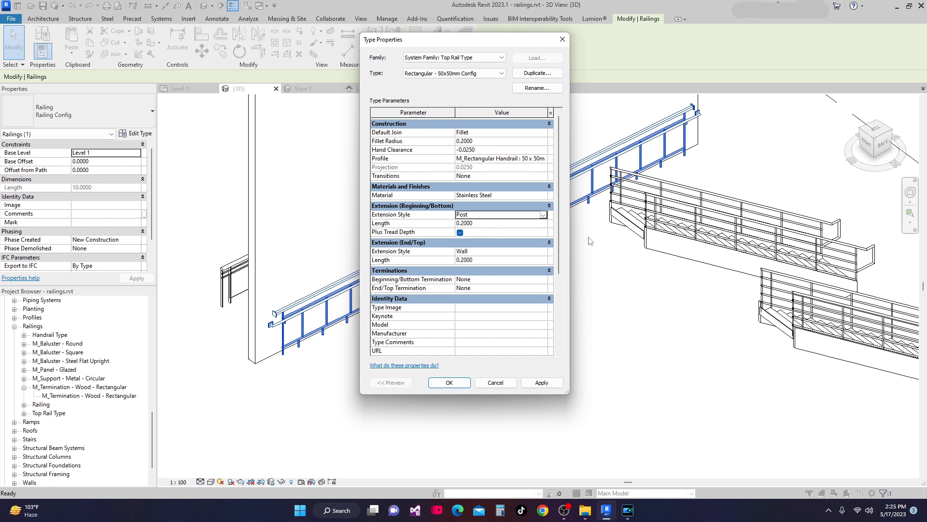
click(543, 251)
click(461, 281)
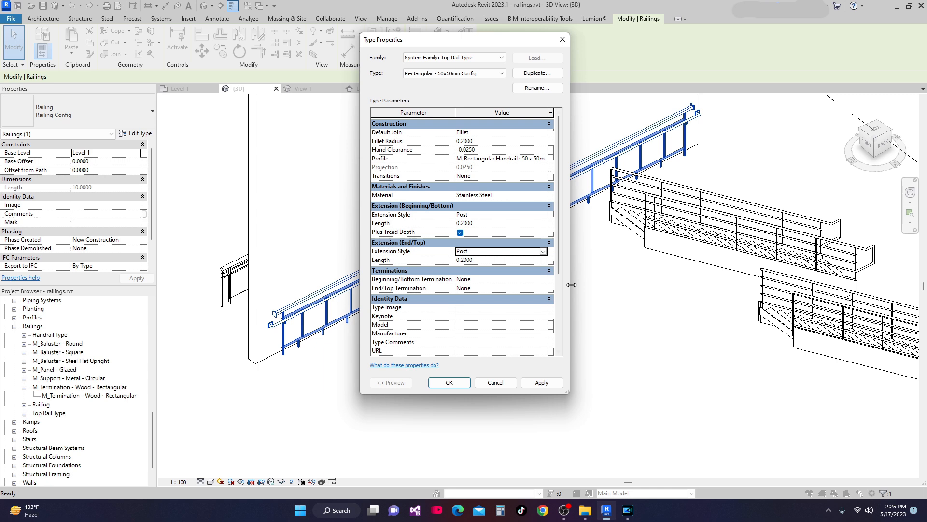
click(541, 382)
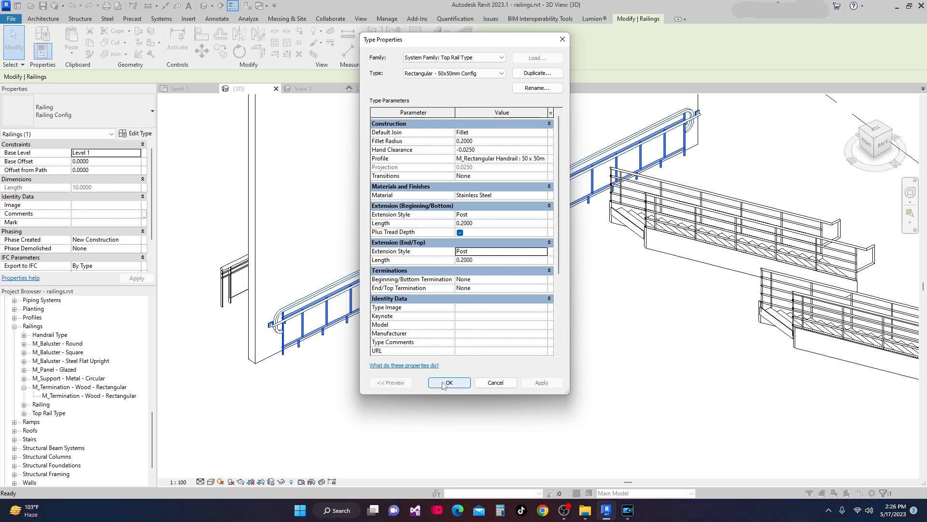
Set the top rail's fillet radius to 0.1 and confirm the top rail and railing types
click(486, 142)
text(.1)
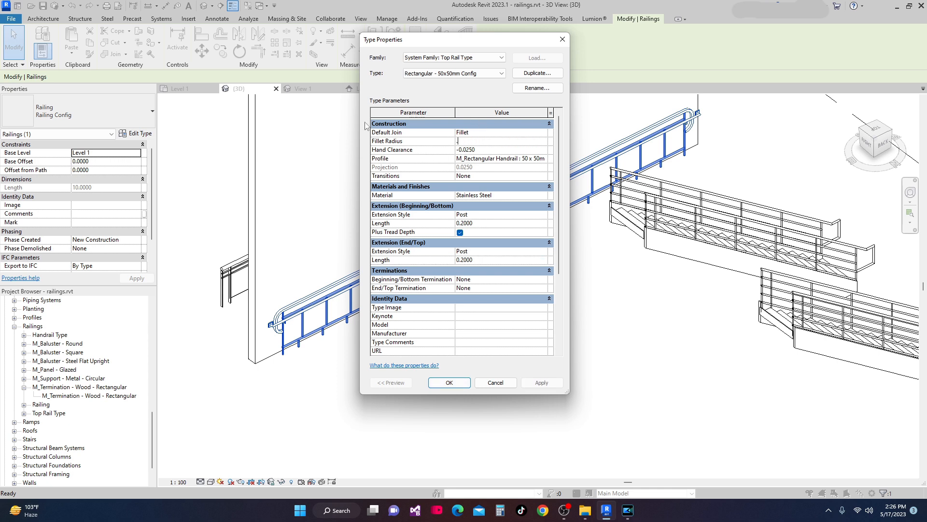
click(541, 383)
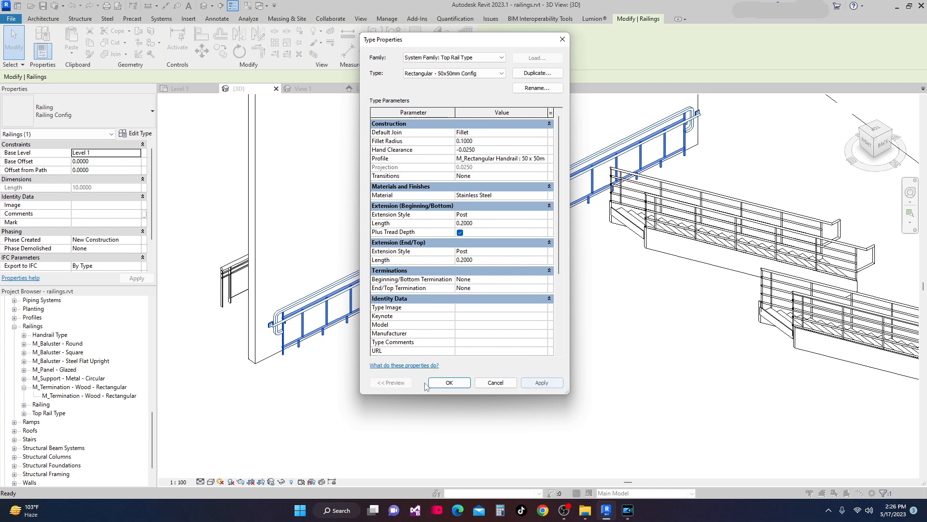
click(449, 382)
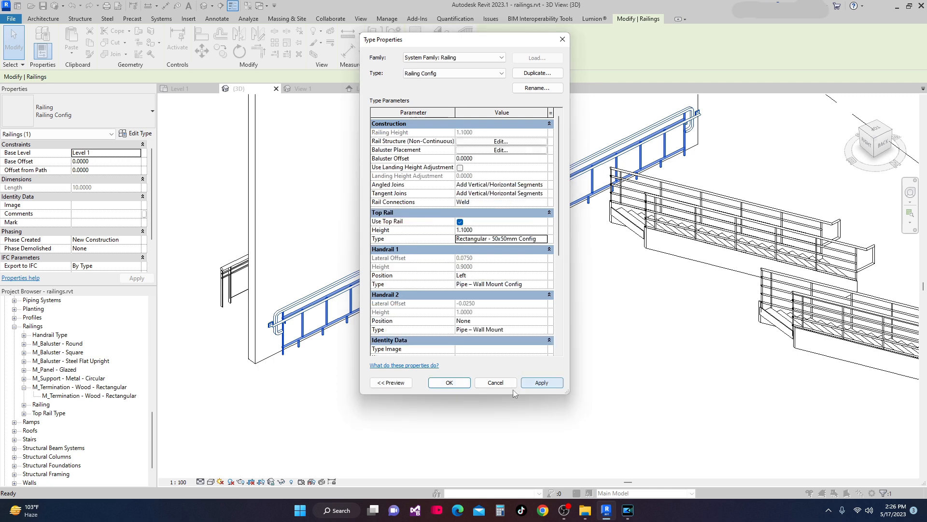
click(450, 382)
Select only the top rail of the straight railing along the wall and open it for continuous rail editing
mouse_move(527, 363)
middle_down()
mouse_move(588, 380)
mouse_move(519, 375)
middle_up()
scroll(581, 385, down, 1)
scroll(358, 309, up, 3)
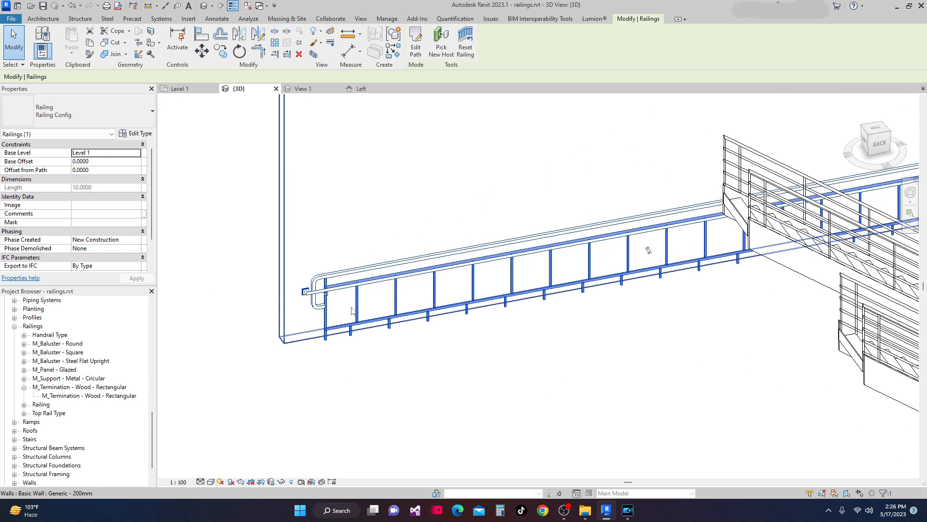
scroll(343, 295, up, 5)
middle_drag(341, 261, 292, 276)
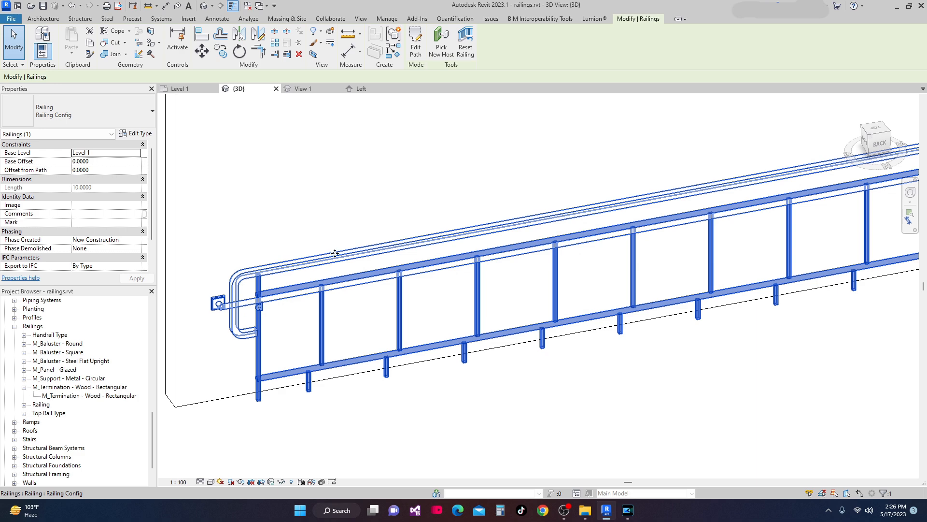
scroll(335, 253, down, 1)
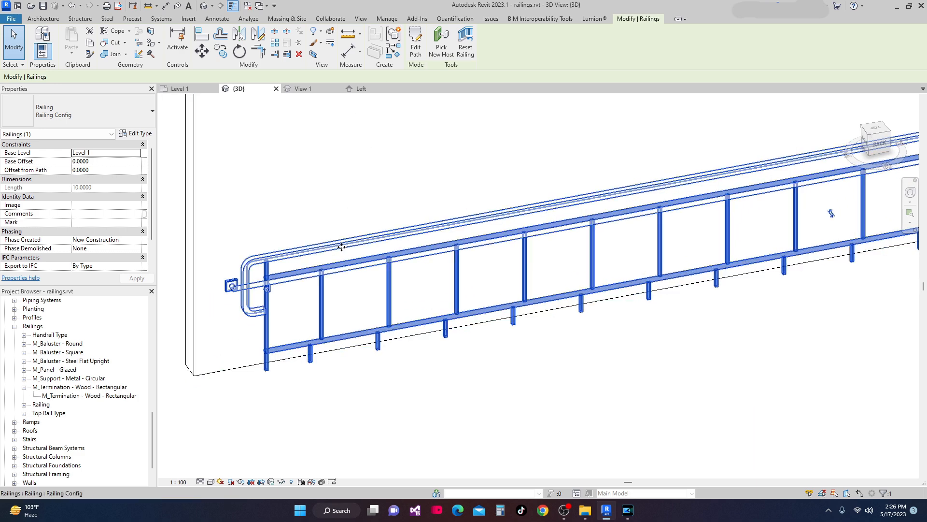
key(Tab)
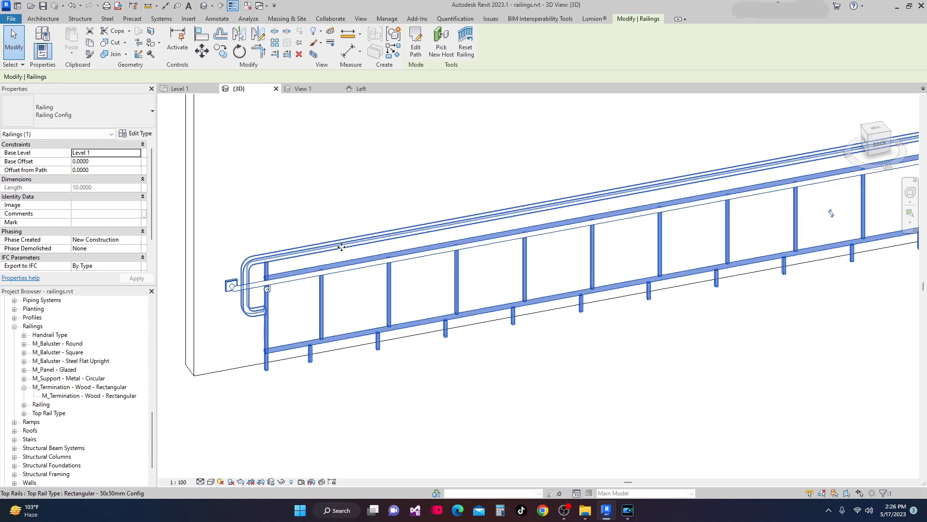
click(341, 247)
mouse_move(341, 246)
shift+middle_down()
mouse_move(314, 209)
mouse_move(321, 252)
mouse_move(332, 235)
shift+middle_up()
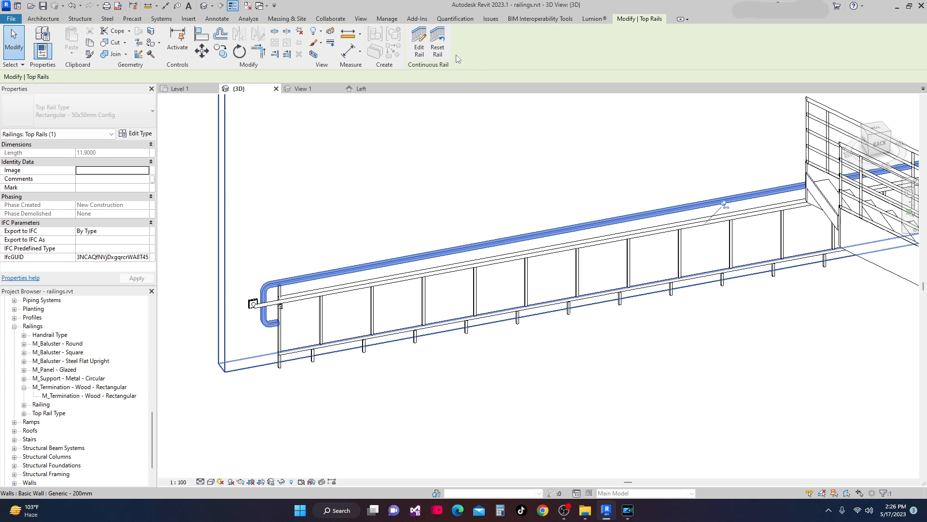
click(423, 50)
Open the top rail's path for editing at the open end of its post-style return
shift+middle_drag(290, 309, 262, 342)
scroll(262, 342, up, 1)
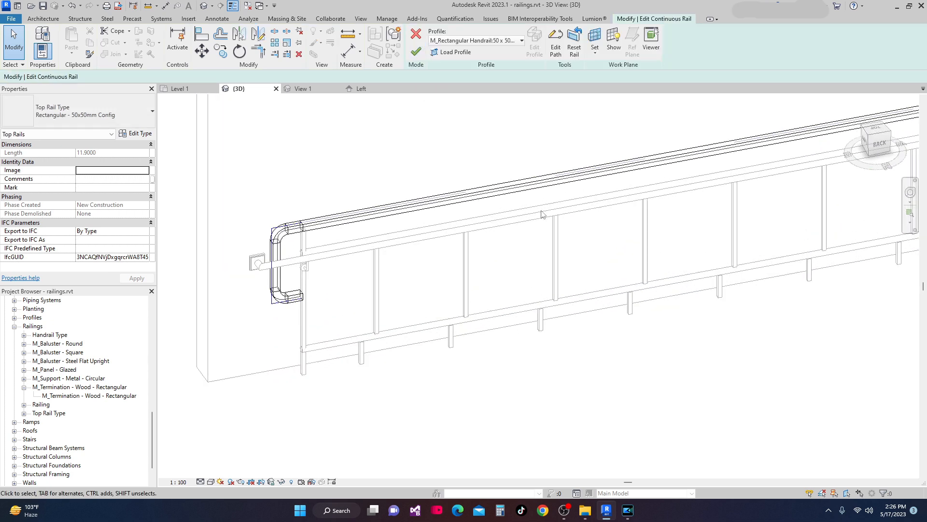
click(547, 54)
scroll(192, 409, up, 2)
scroll(328, 319, up, 3)
middle_drag(354, 238, 362, 218)
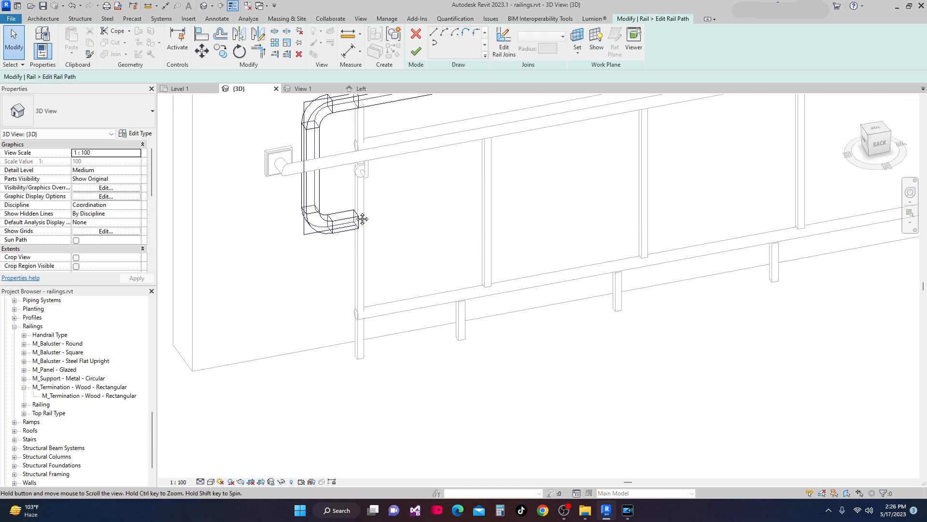
click(435, 45)
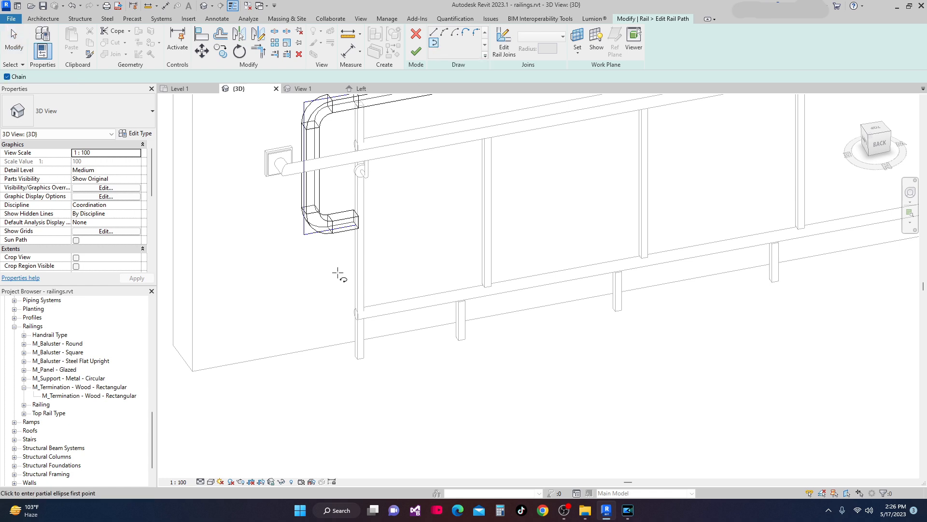
scroll(358, 232, up, 3)
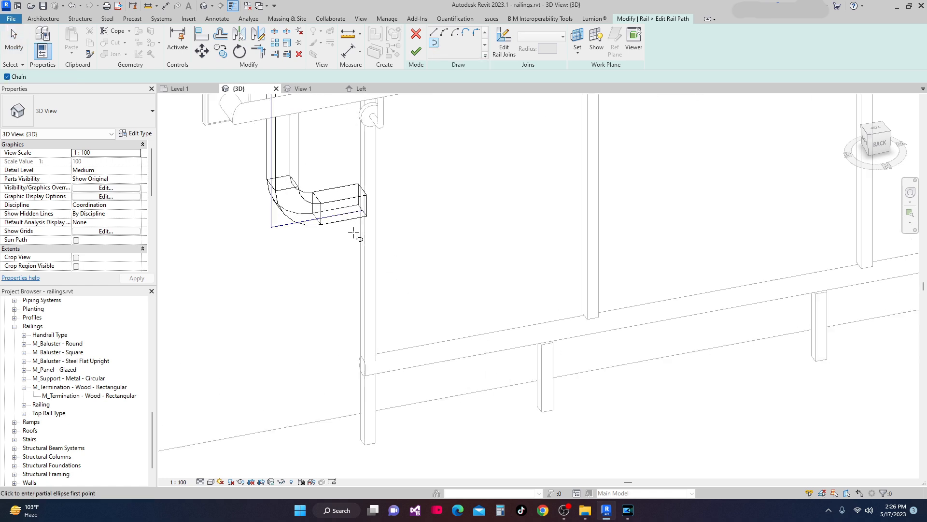
click(366, 209)
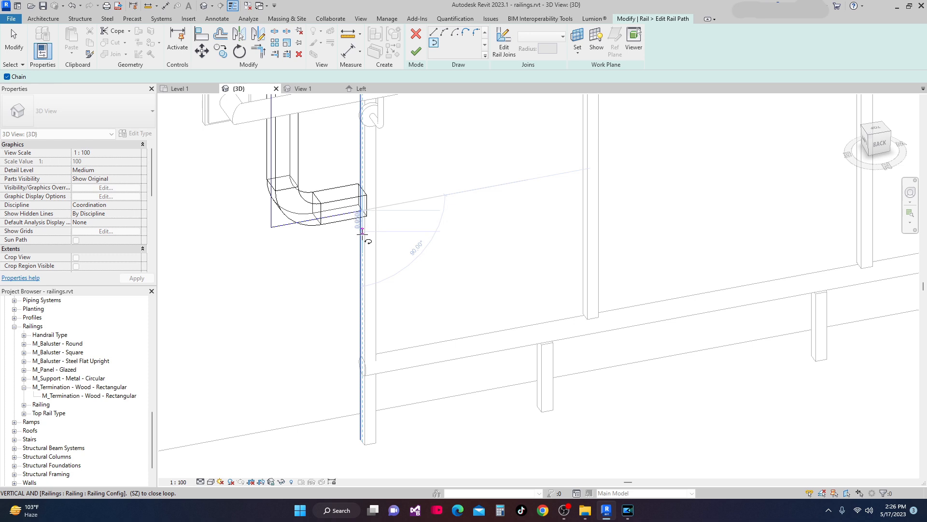
click(362, 269)
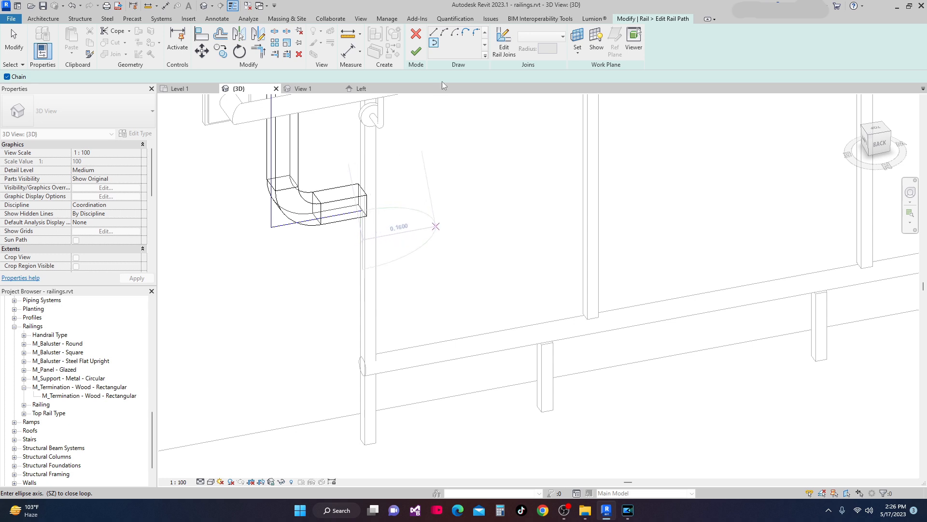
Draw a three-point arc curling downward from the open end of the rail path, about 0.115 between its endpoints
click(445, 32)
scroll(352, 234, up, 3)
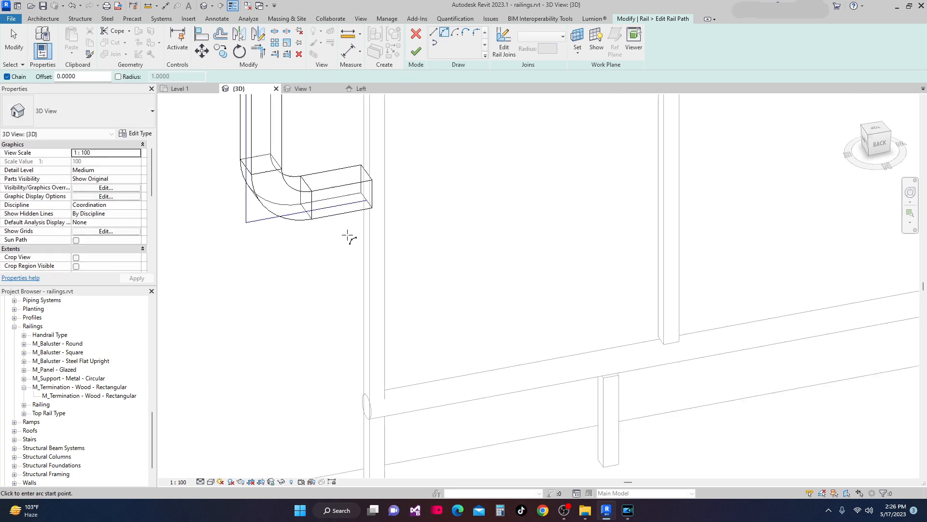
click(368, 199)
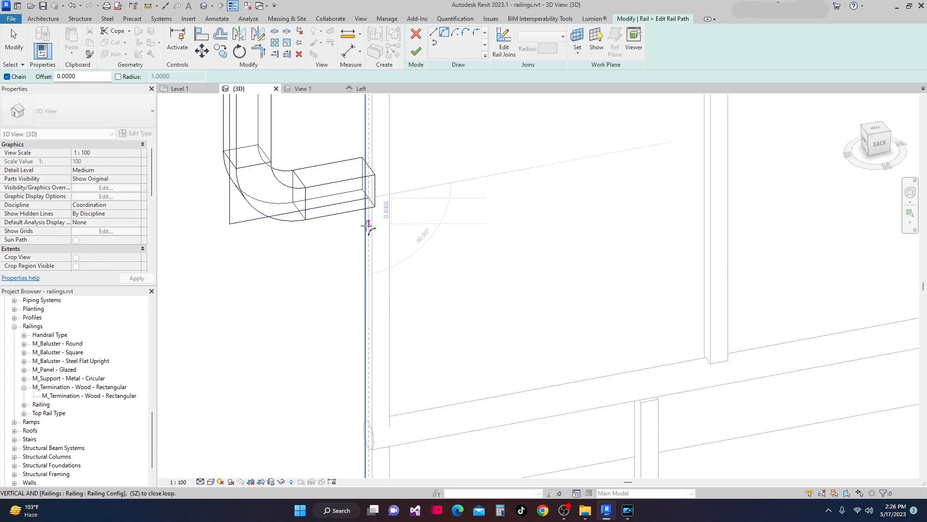
click(368, 272)
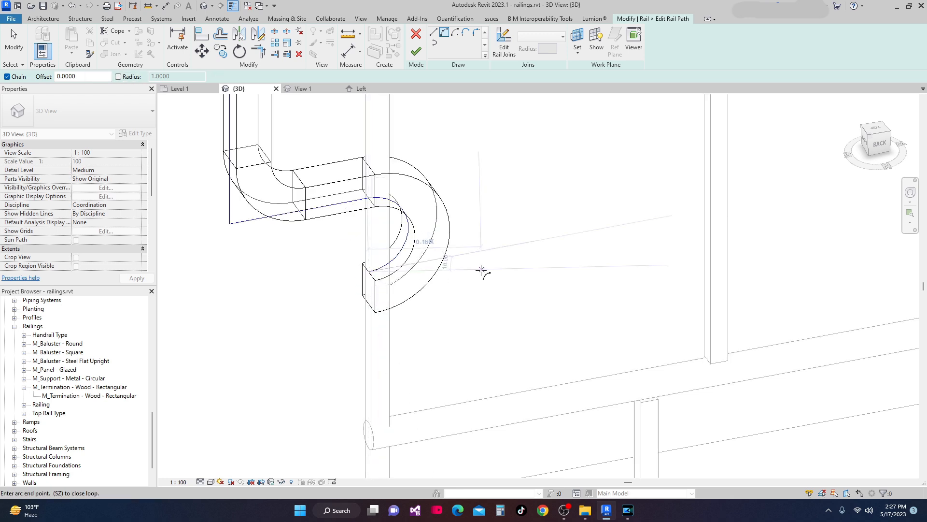
scroll(466, 280, down, 1)
scroll(467, 280, down, 3)
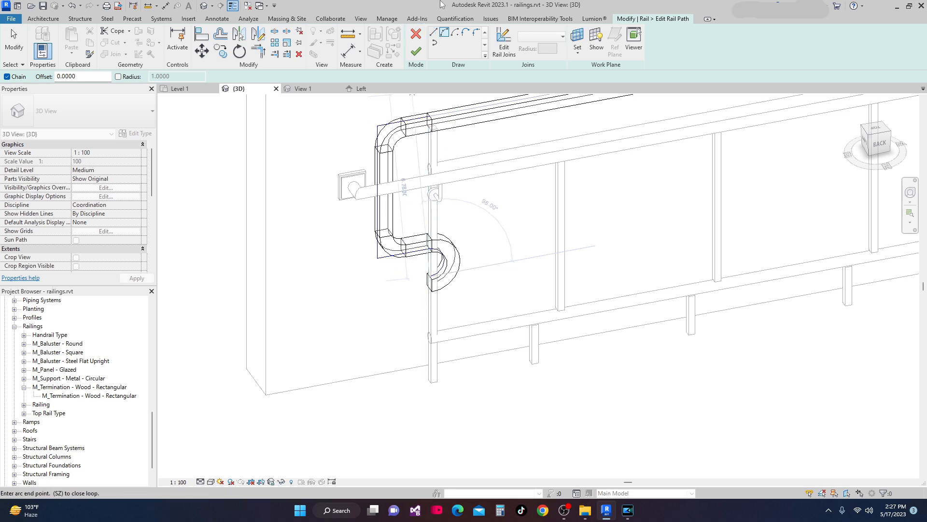
Draw a straight line from the arc's lower end back toward the wall's edge, parallel to the path segment above
click(434, 33)
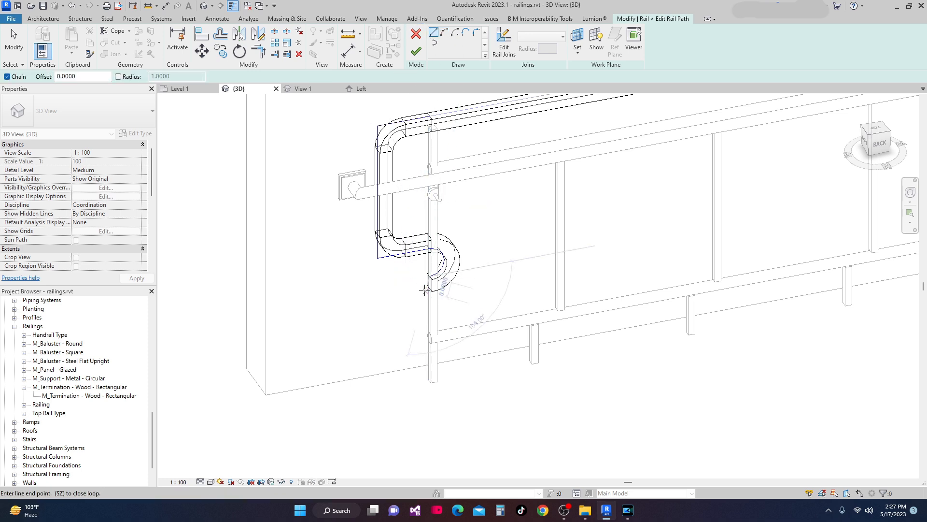
scroll(429, 271, up, 1)
scroll(428, 272, up, 2)
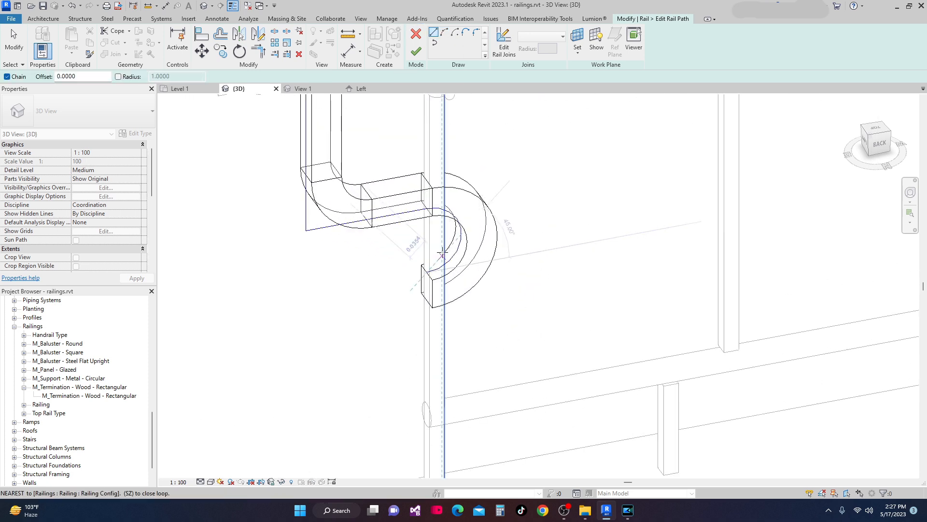
key(Escape)
key(Escape)
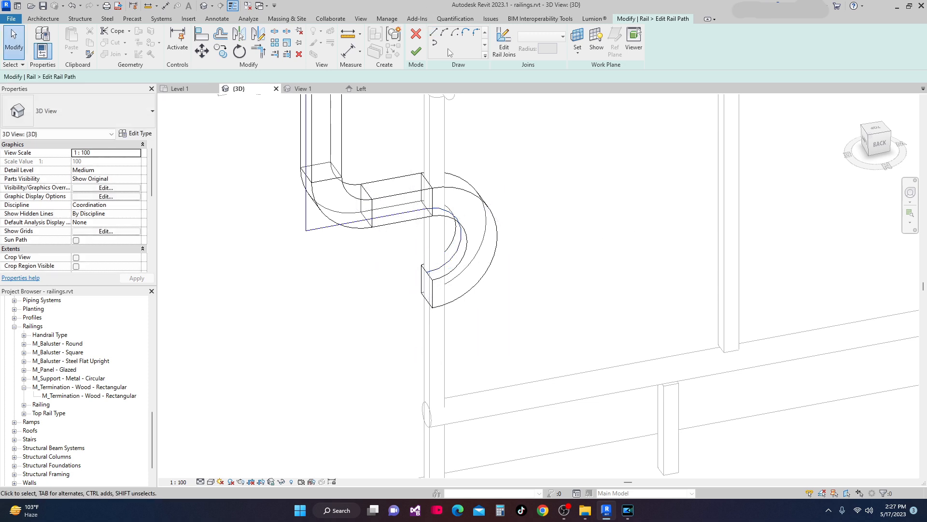
click(434, 33)
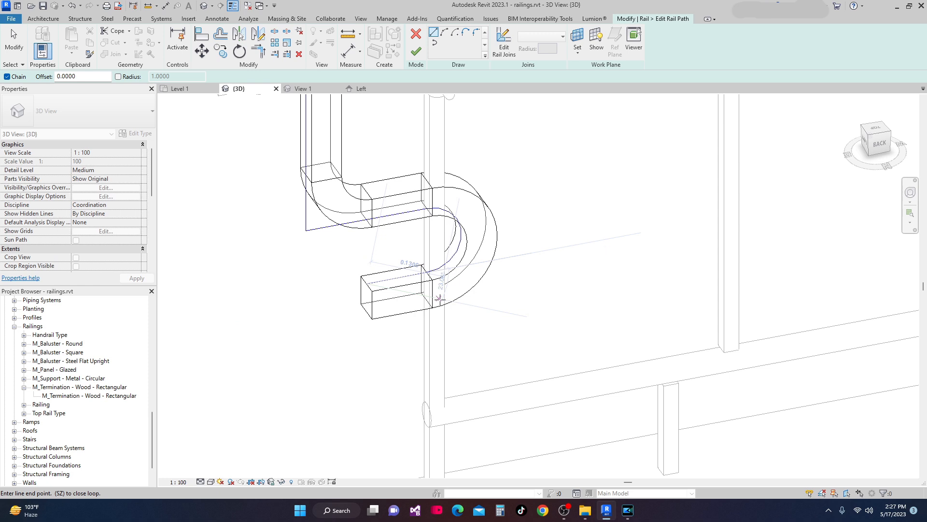
scroll(464, 309, down, 3)
scroll(518, 382, down, 3)
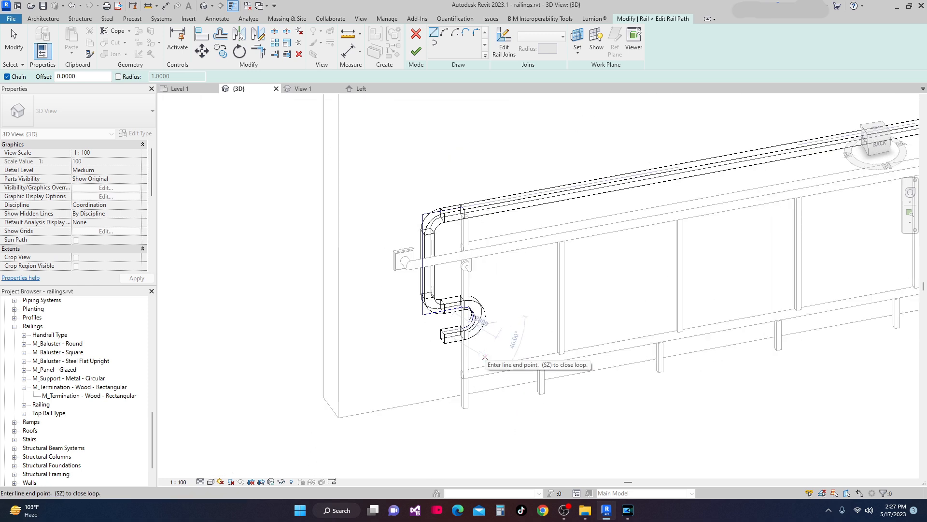
key(Escape)
key(Escape)
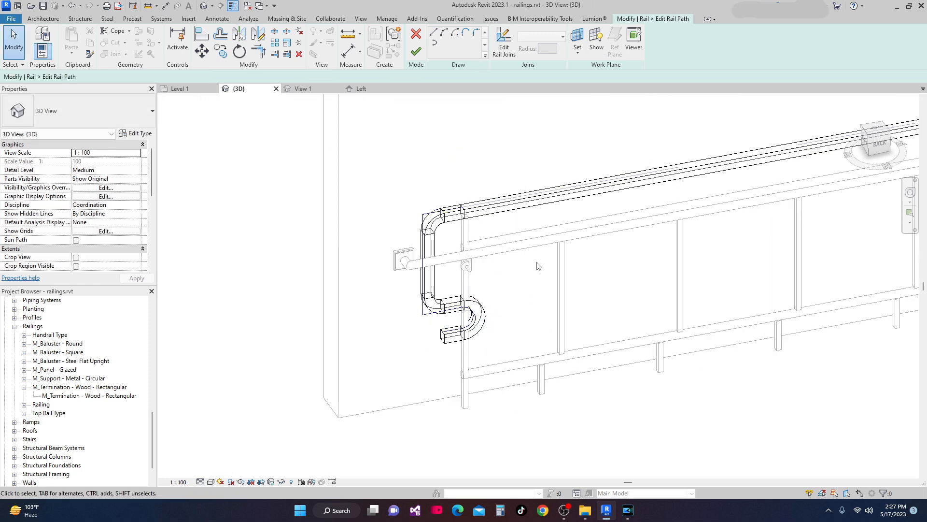
Nudge the arc of the rail path away from the post toward the vertical drop, shortening both adjoining straight segments
scroll(483, 316, up, 4)
scroll(462, 316, up, 2)
click(472, 323)
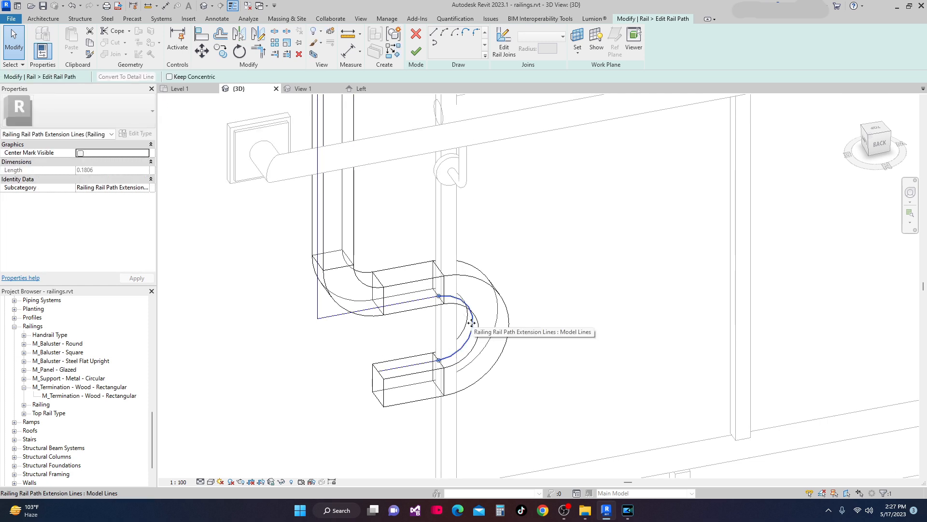
key(Left)
key(Left)
key(Left)
key(Left)
key(Left)
key(Left)
key(Left)
key(Left)
key(Left)
key(Left)
key(Left)
key(Left)
key(Left)
key(Left)
key(Left)
key(Left)
key(Left)
key(Left)
key(Left)
key(Left)
key(Left)
key(Left)
key(Left)
key(Left)
key(Left)
key(Left)
key(Left)
key(Left)
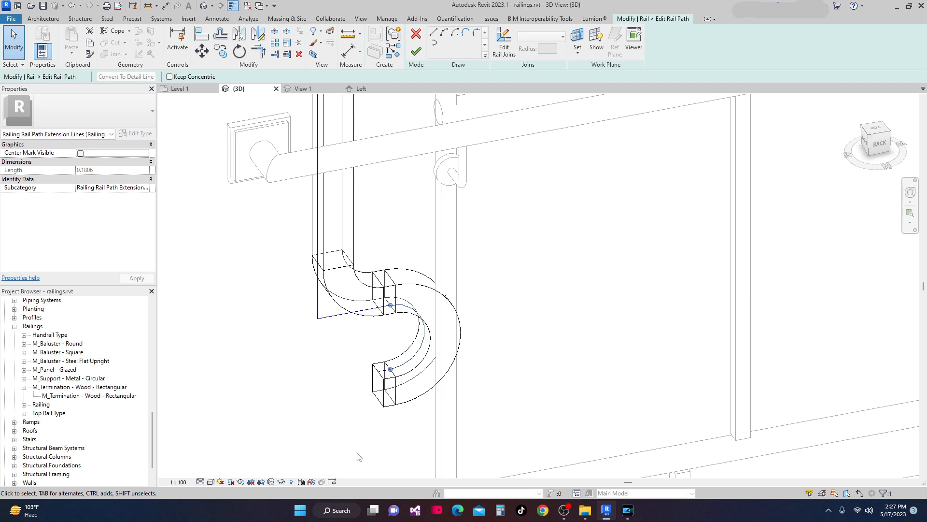
Stretch the lowest straight segment outward to about 0.16 long and fine-tune the arc's sideways position
click(382, 375)
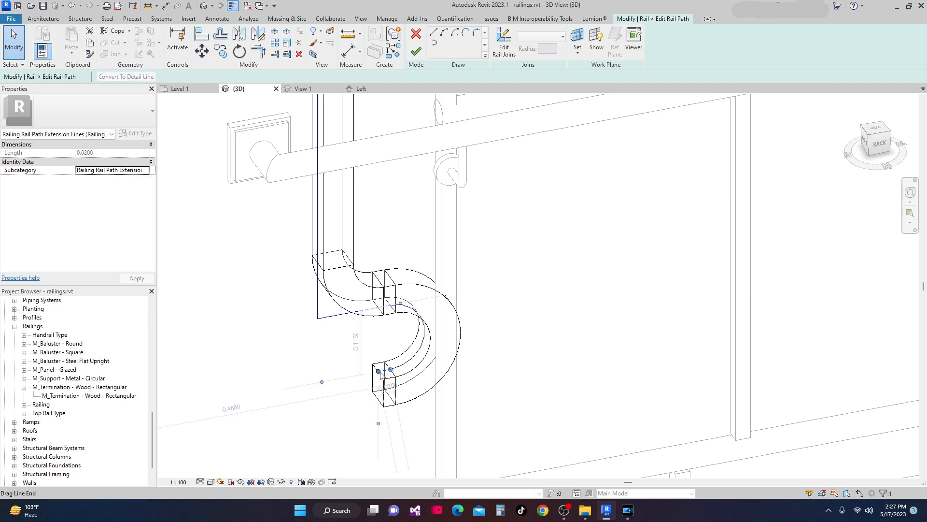
drag(378, 371, 293, 386)
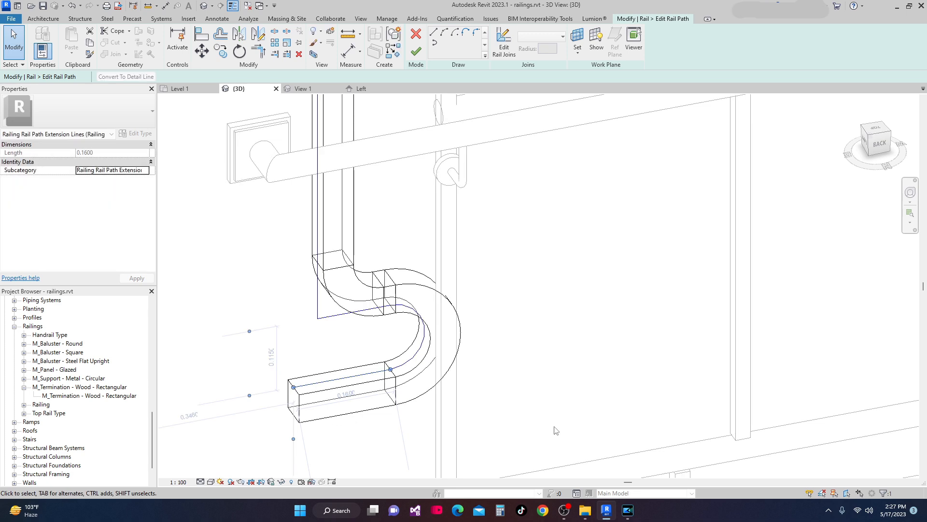
click(423, 338)
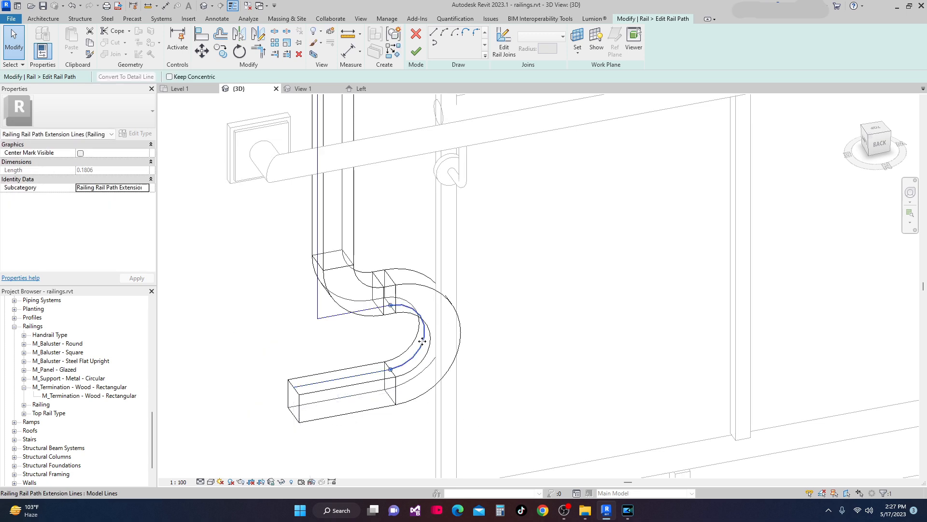
drag(432, 330, 433, 330)
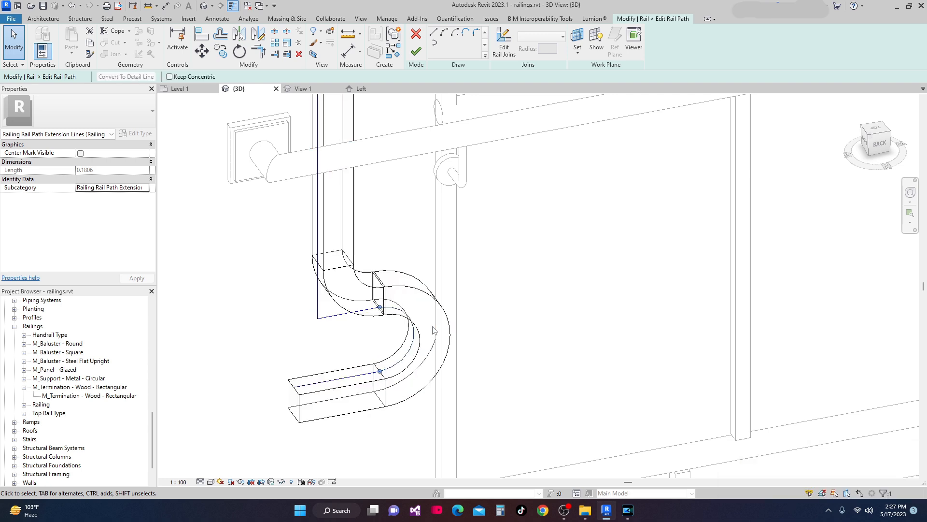
scroll(478, 316, down, 6)
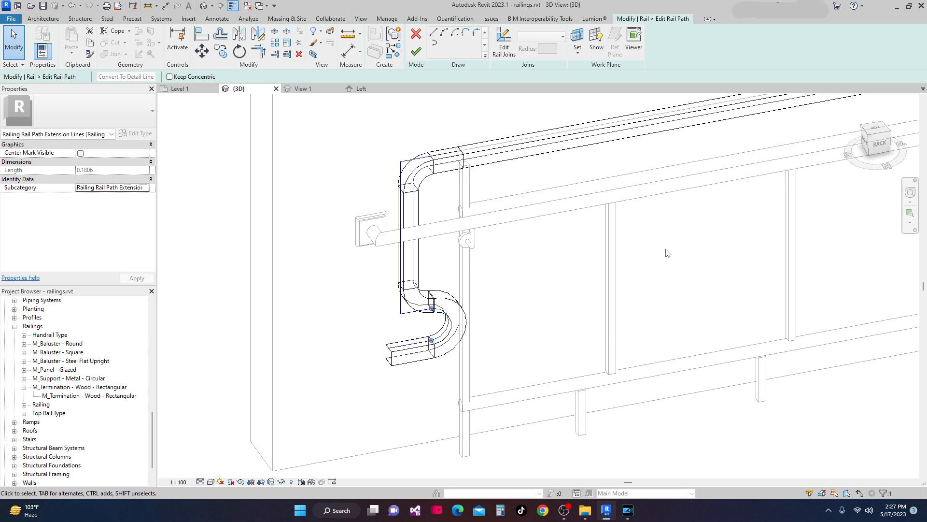
key(Right)
key(Right)
key(Right)
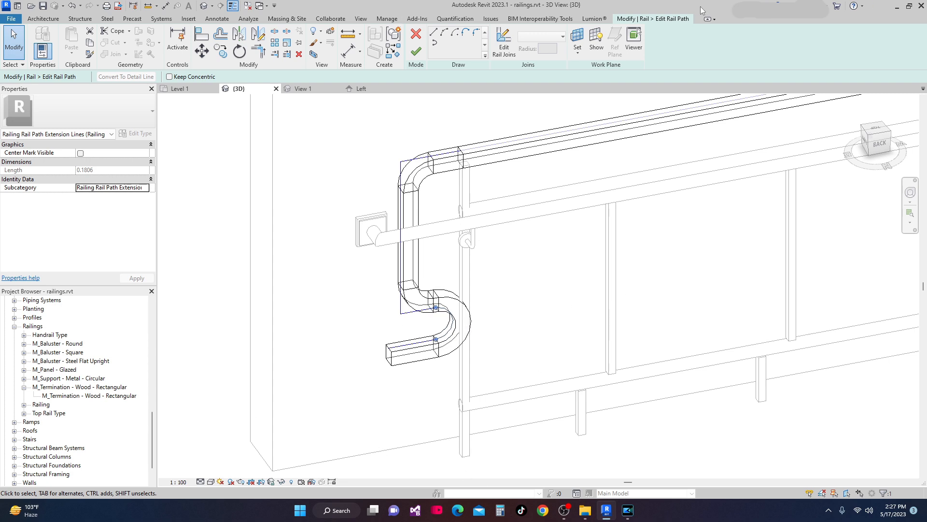
Finish the rail path and the continuous rail edit, and check the customized top rail end in the model
click(415, 52)
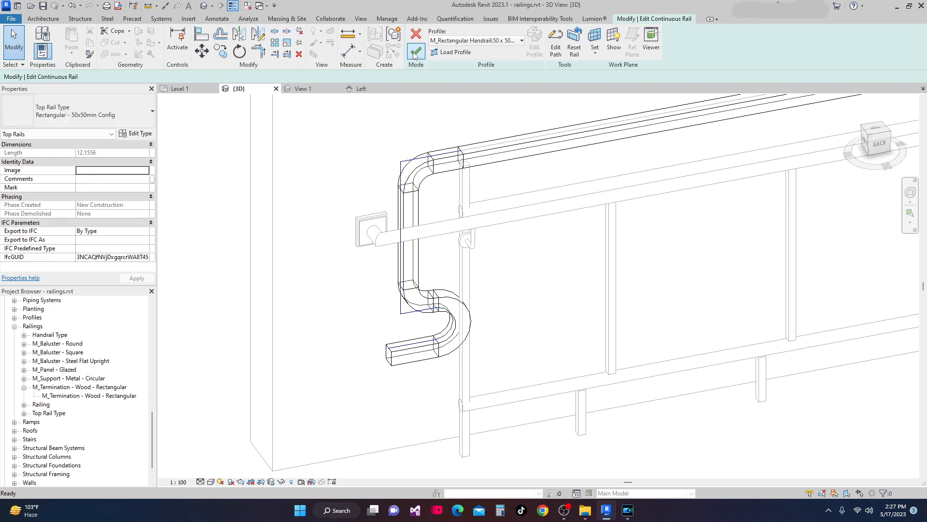
click(416, 52)
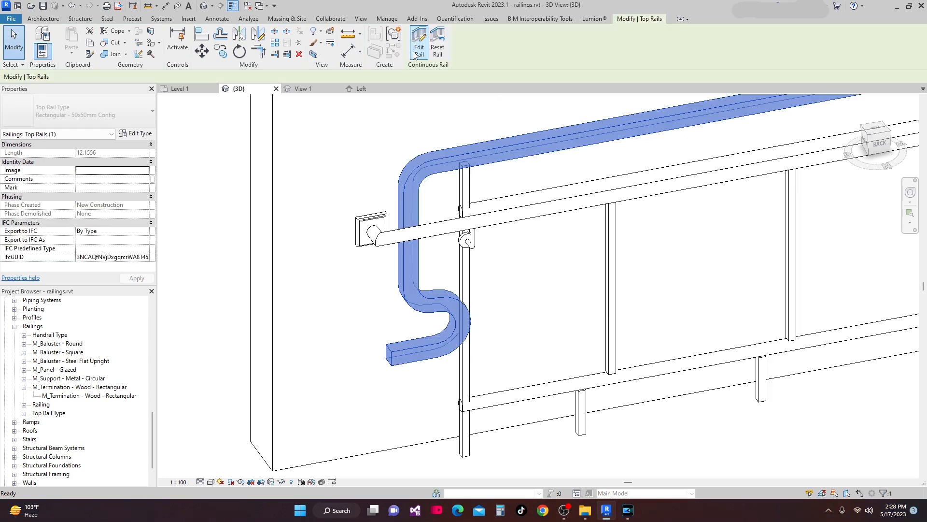
scroll(435, 445, down, 3)
shift+middle_drag(434, 445, 378, 417)
scroll(405, 419, down, 1)
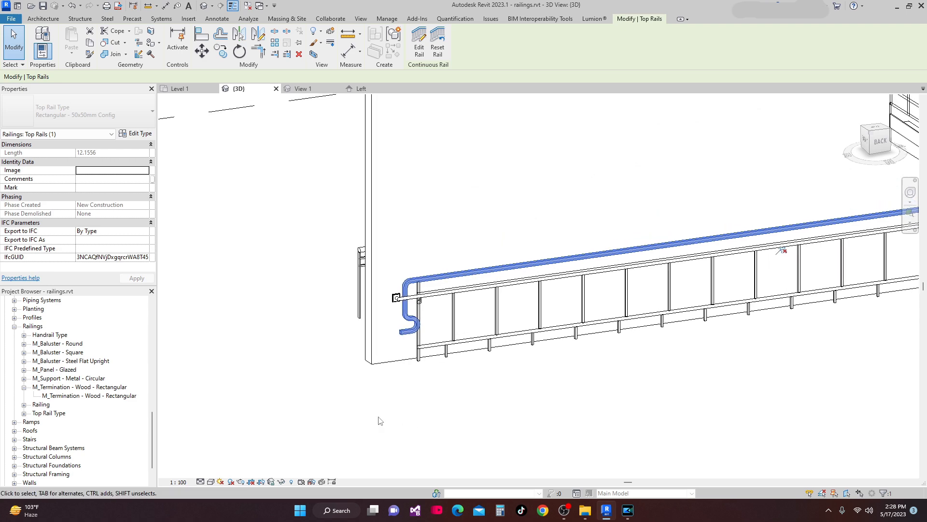
Select the whole straight railing along the wall and open its type properties in an enlarged view
click(515, 415)
click(511, 288)
scroll(420, 317, down, 2)
middle_drag(490, 353, 364, 365)
middle_drag(309, 391, 327, 357)
scroll(306, 313, up, 2)
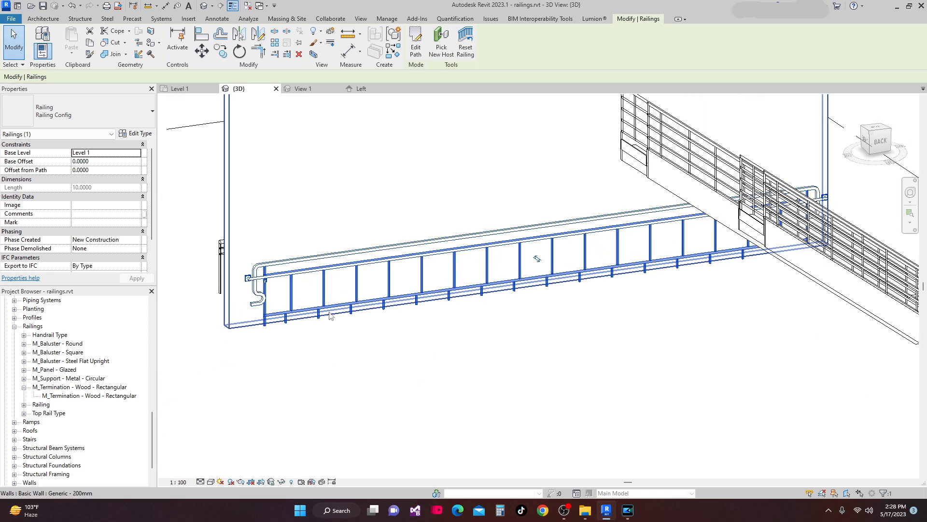
click(136, 133)
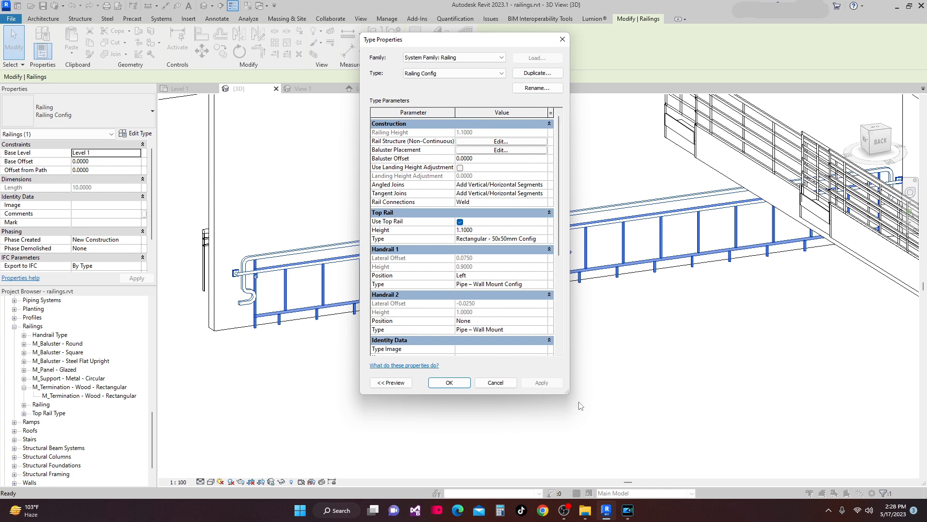
drag(565, 393, 722, 447)
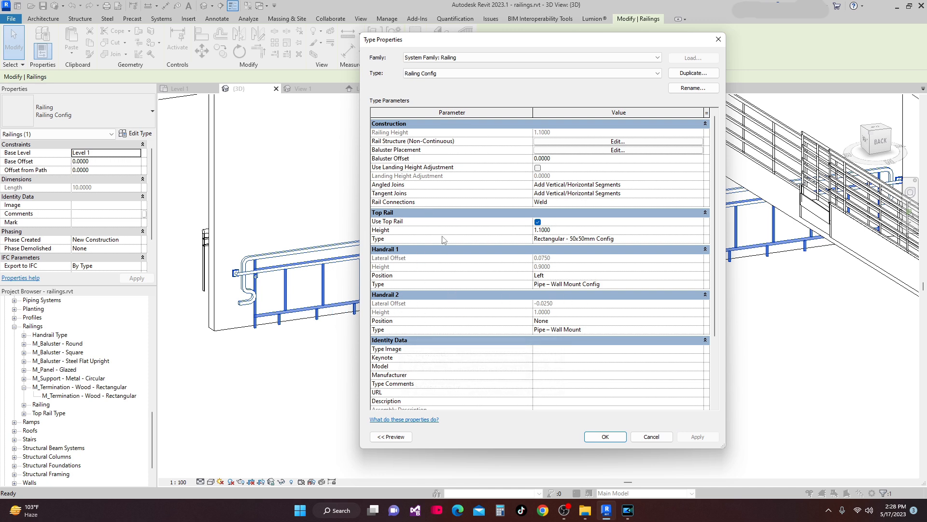
drag(476, 46, 223, 21)
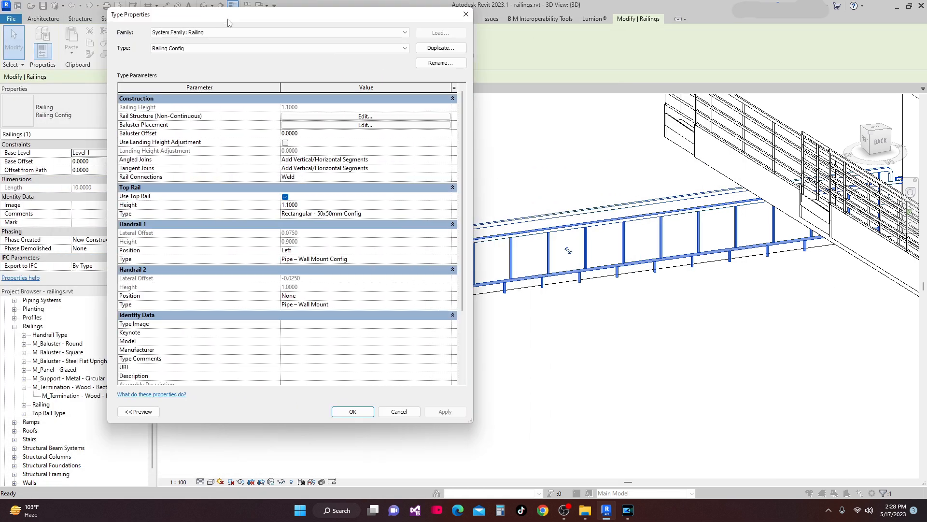
Open the type used by Handrail 2 and duplicate it as "Pipe – Wall Mount 2"
click(447, 305)
click(448, 305)
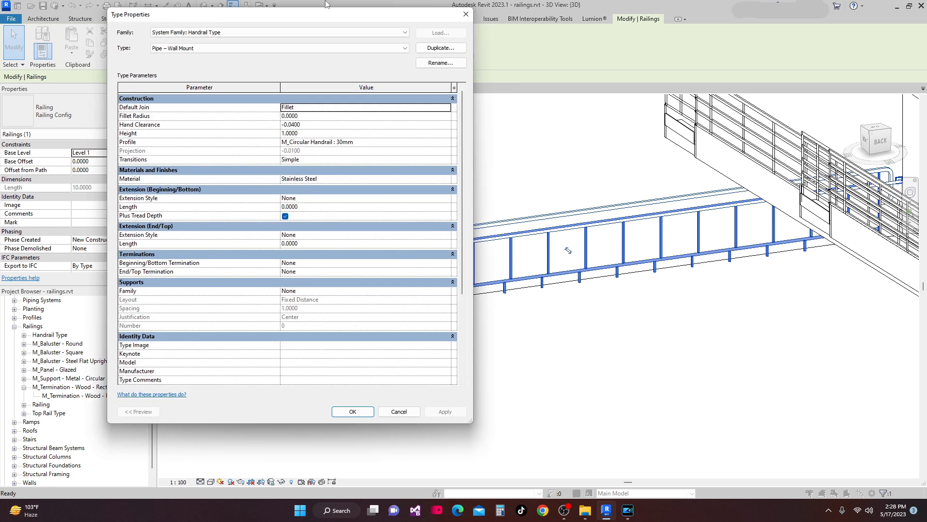
drag(311, 20, 298, 52)
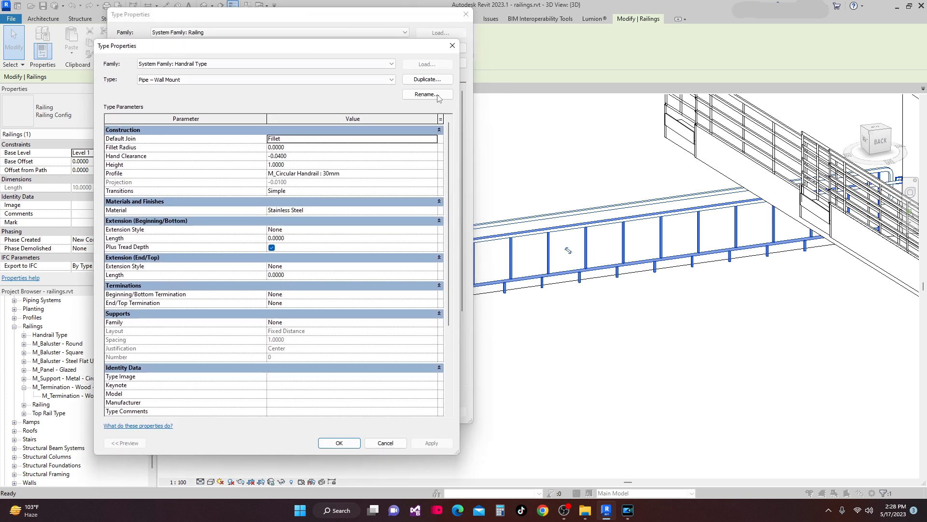
click(434, 81)
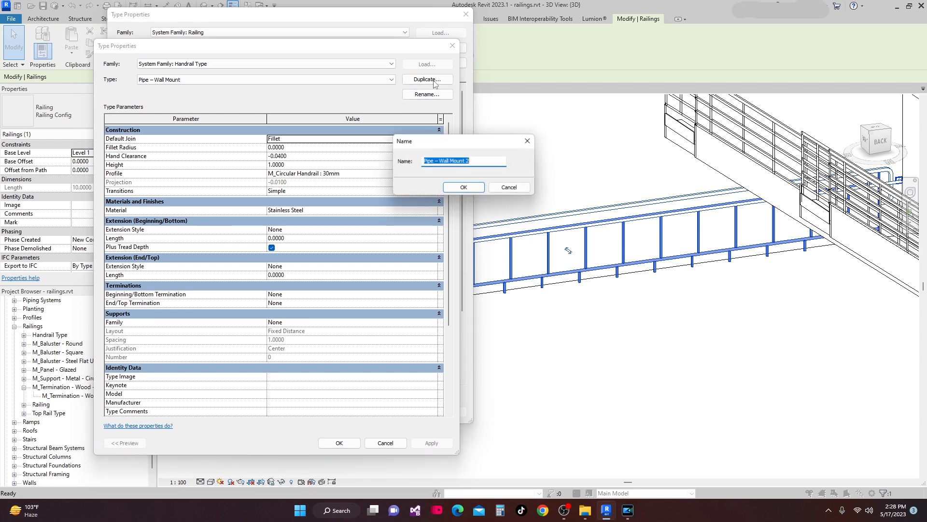
click(479, 163)
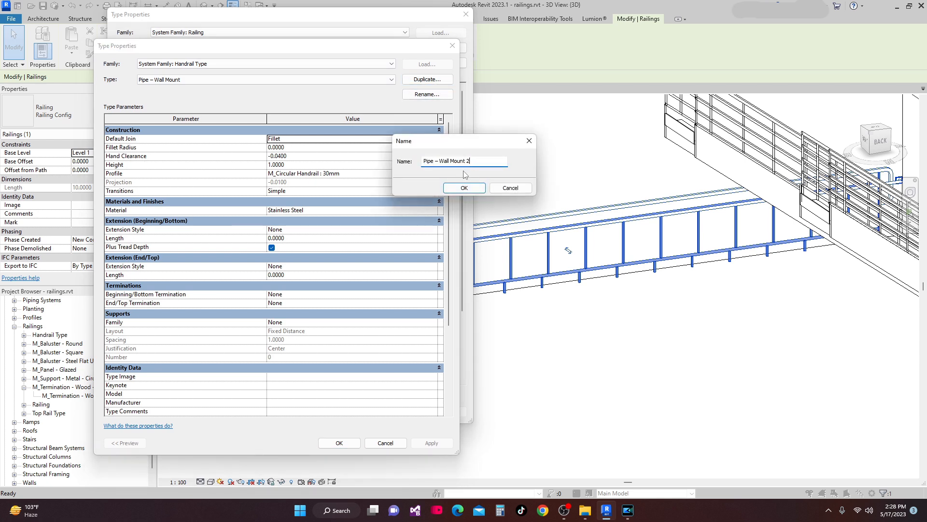
click(464, 188)
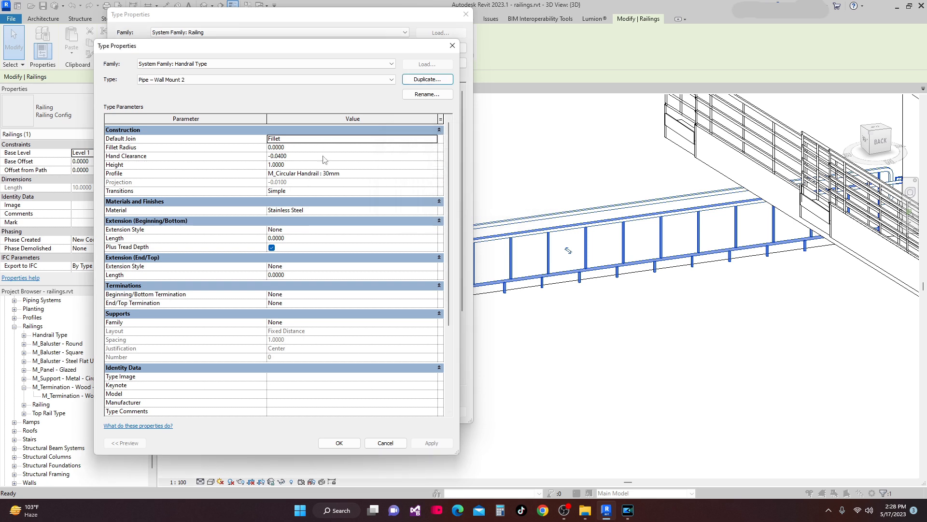
Set the height of the Pipe – Wall Mount 2 handrail type to .90
click(294, 165)
drag(287, 165, 265, 165)
text(.90)
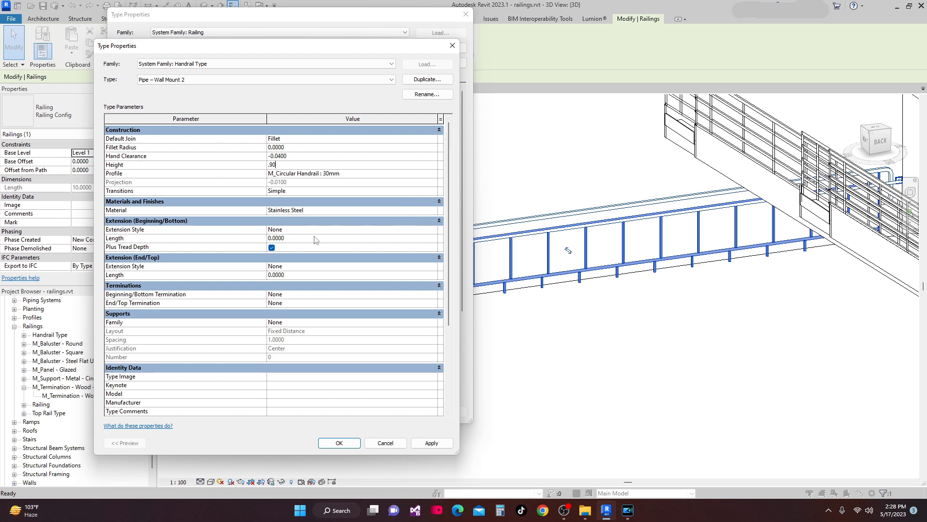
Set the extension style to Floor for both the beginning and the end of the Pipe – Wall Mount 2 handrail type
click(431, 232)
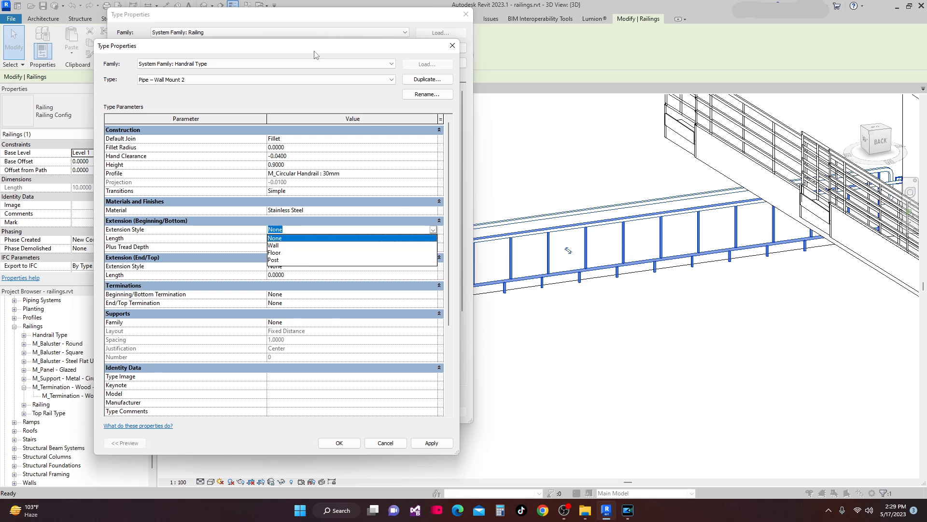
drag(314, 54, 277, 16)
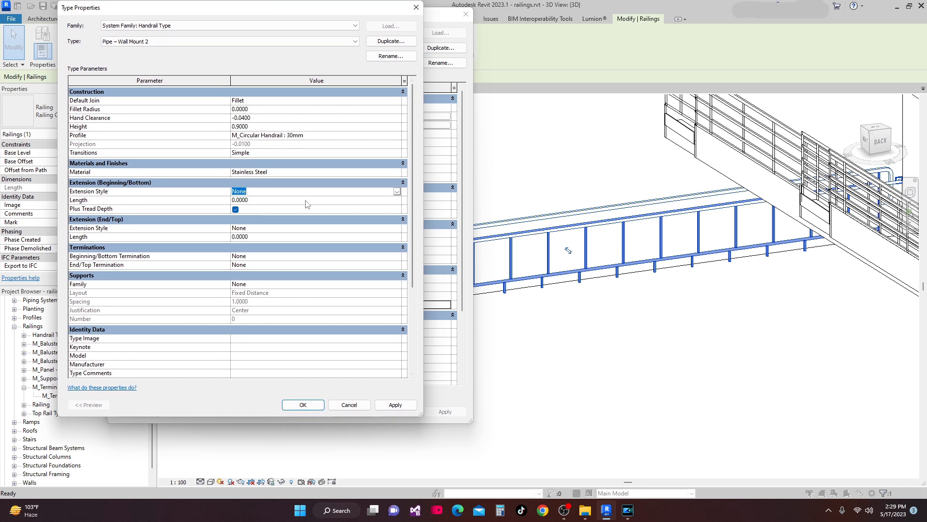
click(396, 191)
click(237, 214)
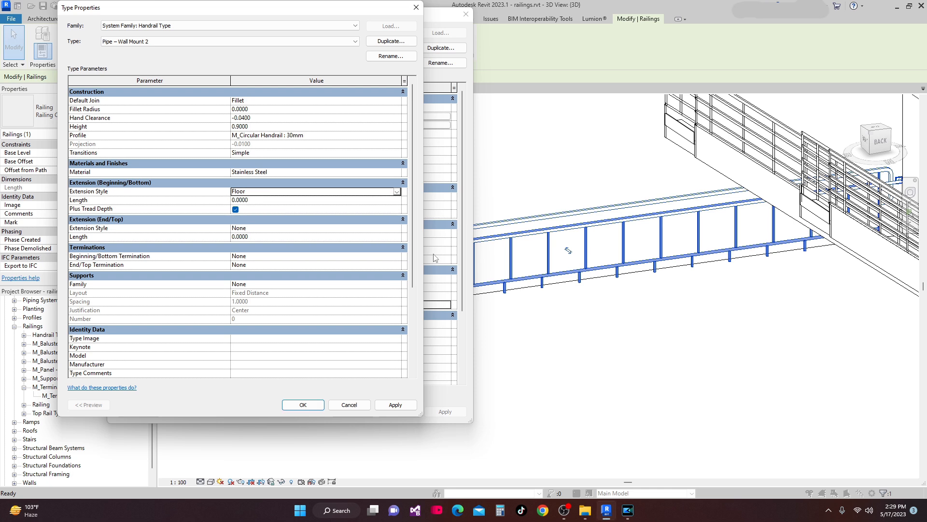
click(396, 228)
click(237, 251)
Set both the beginning and end extension lengths of the handrail type to .2
click(251, 200)
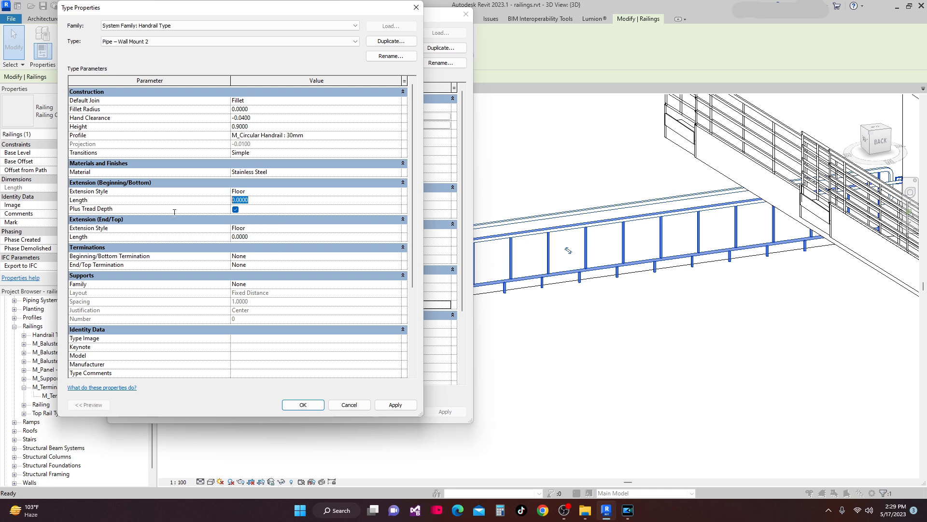
text(.)
text(.02)
drag(242, 237, 230, 237)
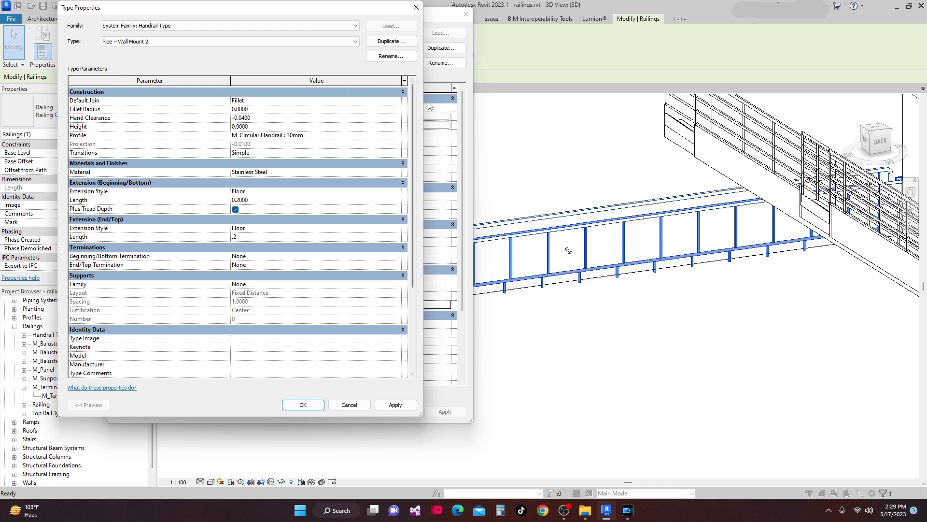
Try Miter as the handrail type's default join and switch it back to Fillet
click(396, 101)
click(397, 102)
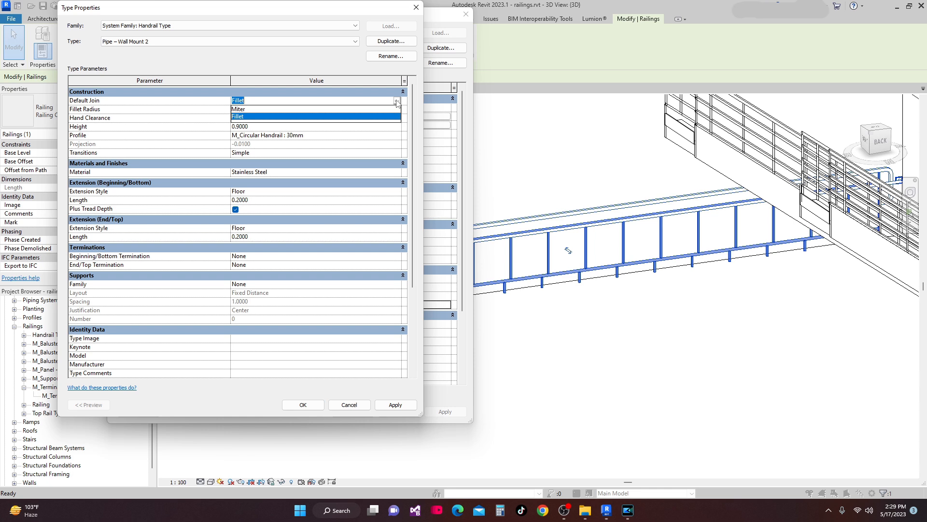
click(262, 109)
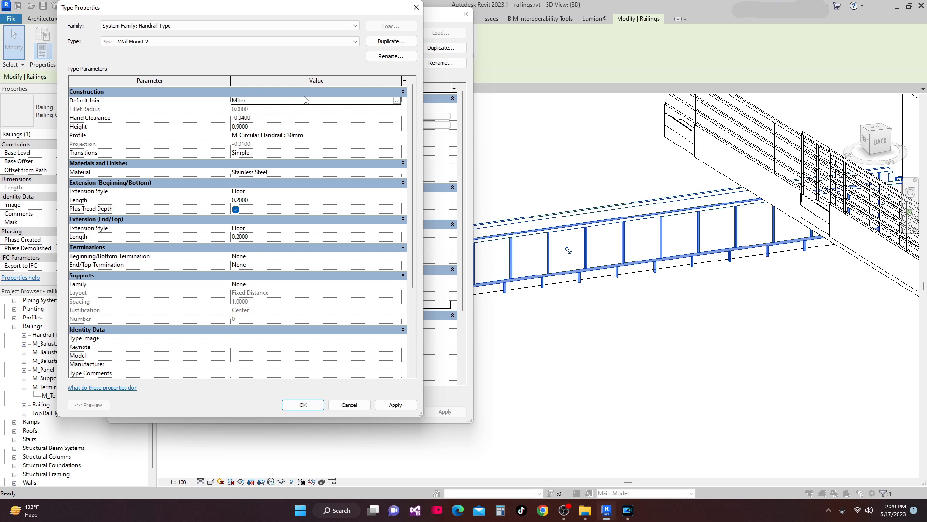
click(396, 101)
click(273, 116)
Set the fillet radius of the handrail type to .1
click(261, 110)
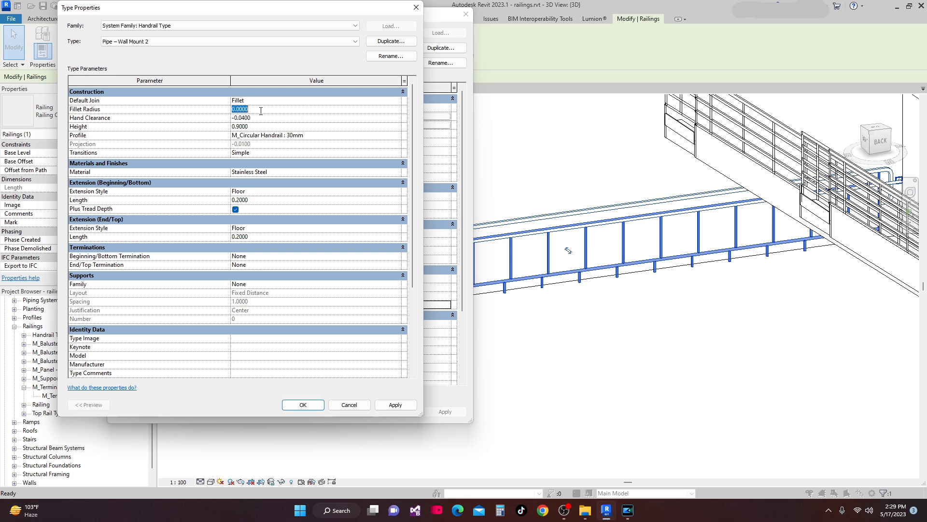
text(.1)
click(244, 103)
Assign M_Termination - Wood - Rectangular to both ends of the handrail type, then apply and accept the type changes
click(395, 258)
click(279, 272)
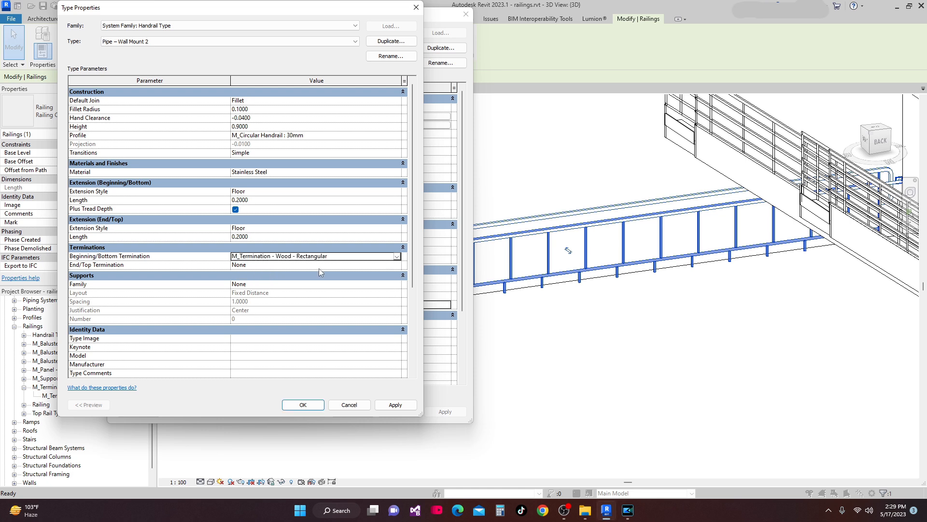
click(395, 267)
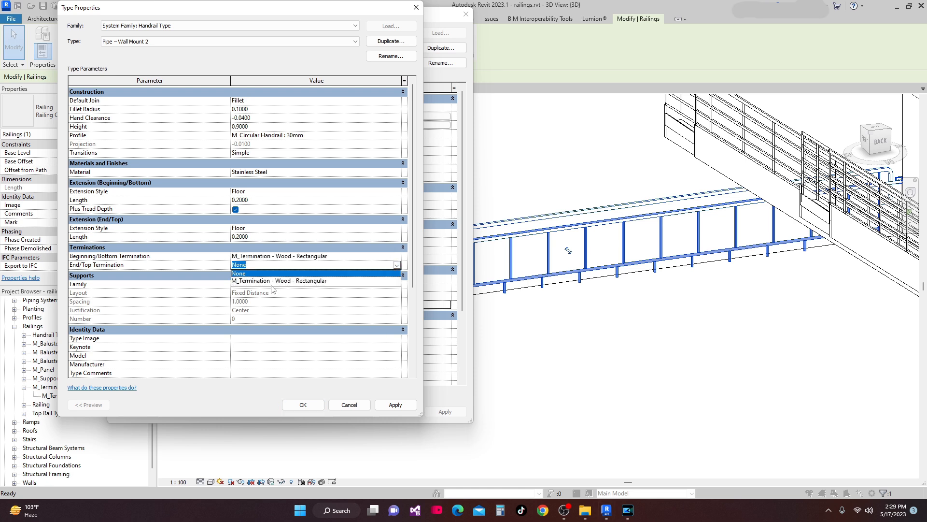
click(273, 281)
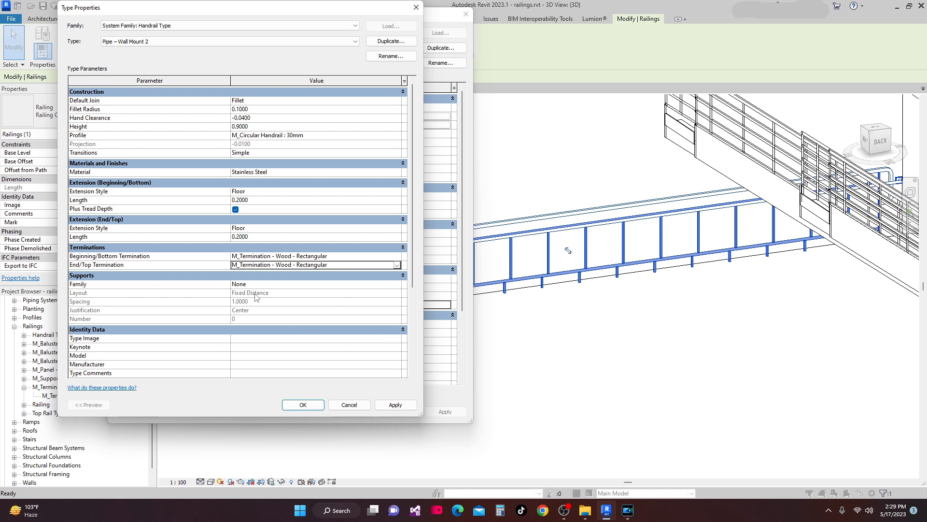
click(395, 405)
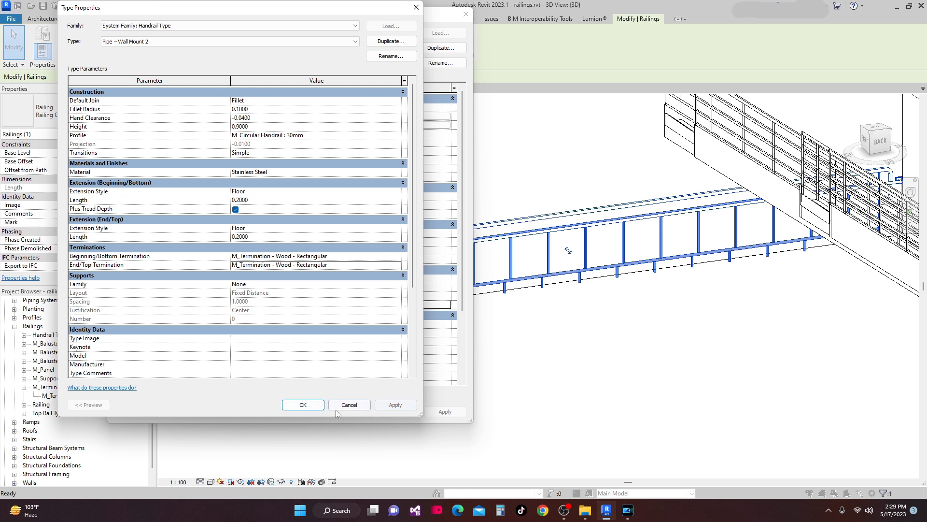
click(303, 405)
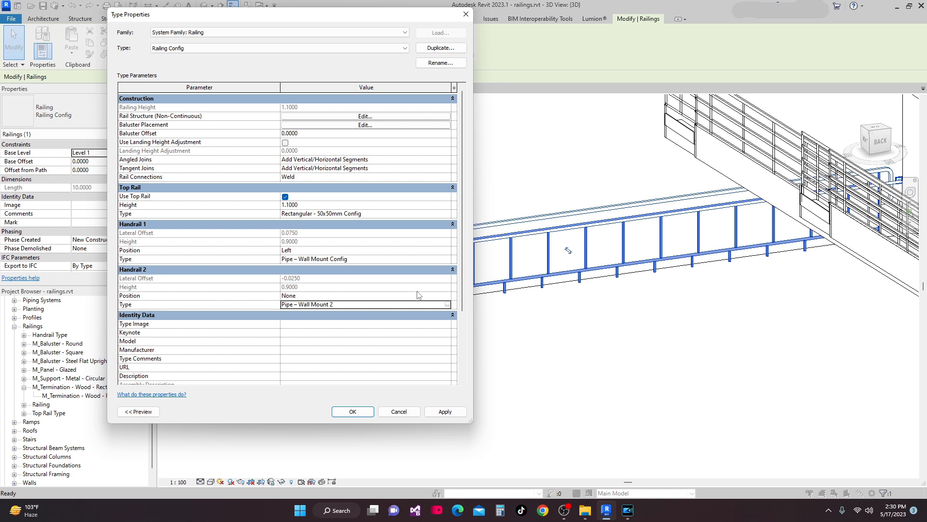
Set Handrail 2's position to Right, accept the railing type change, and inspect the handrail end in the deselected railing
click(447, 296)
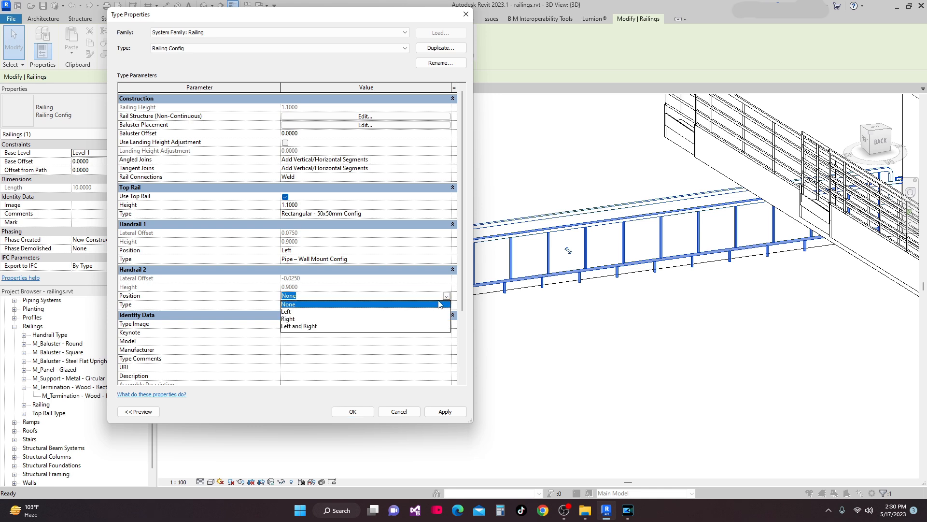
click(295, 321)
click(454, 411)
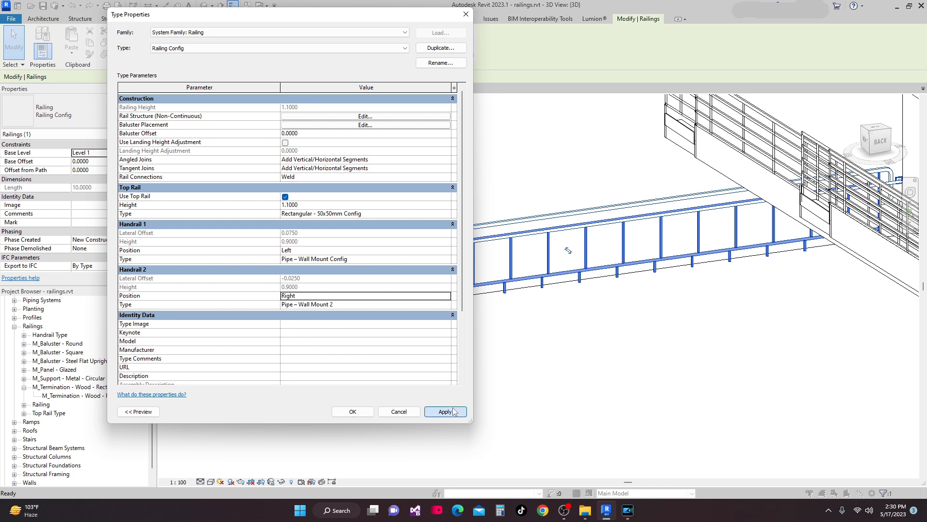
click(353, 412)
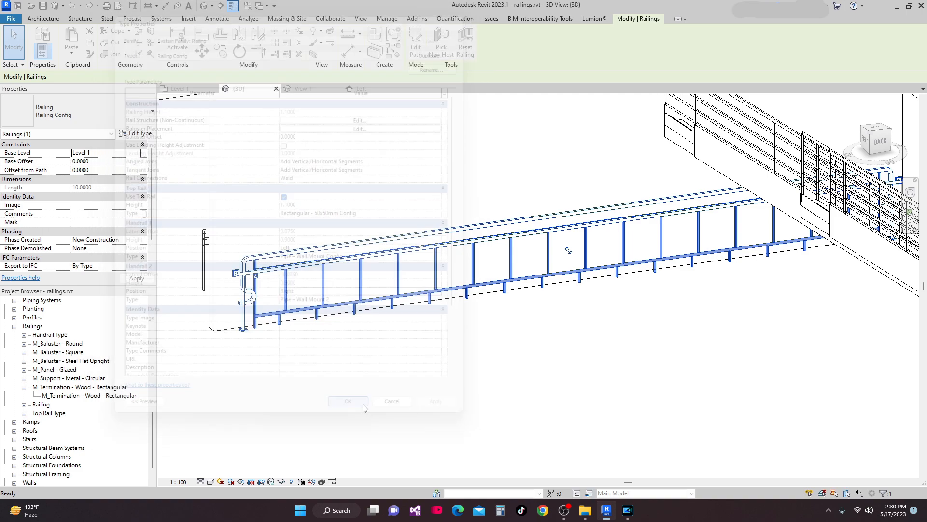
middle_drag(366, 379, 673, 397)
scroll(674, 397, up, 6)
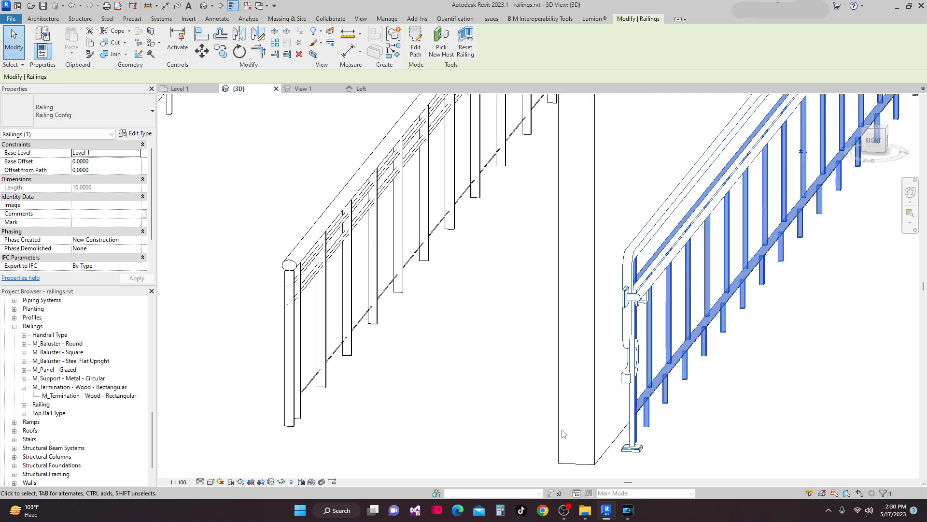
click(601, 423)
key(Escape)
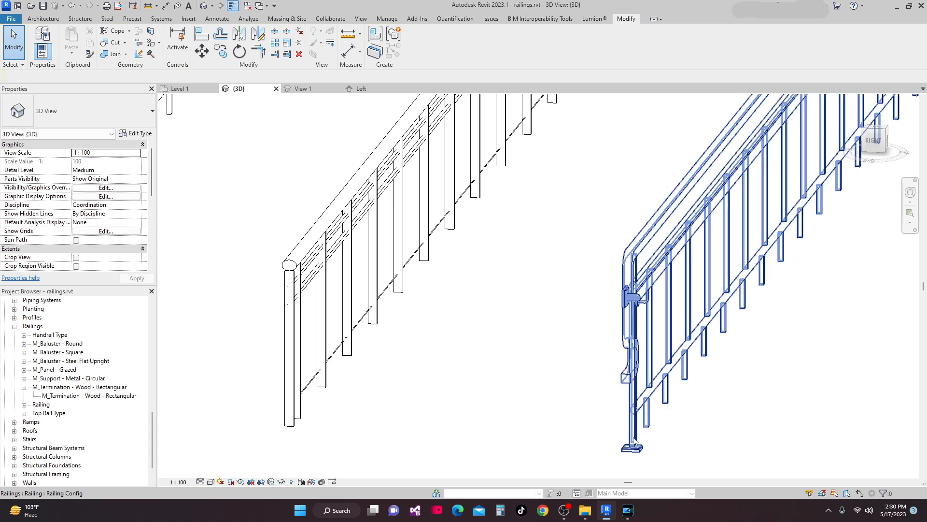
scroll(634, 441, up, 3)
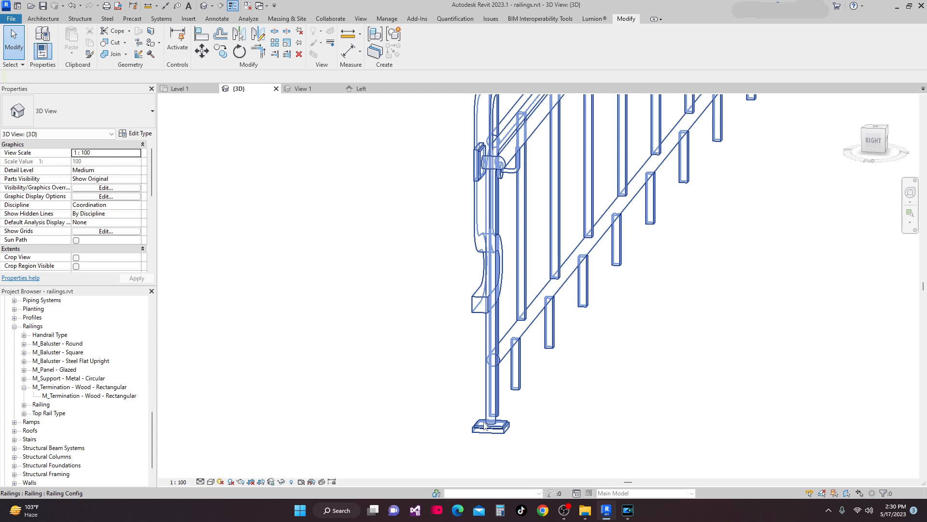
Select the railing and set the hand clearance of Handrail 2's Pipe – Wall Mount 2 type to -0.08
click(517, 337)
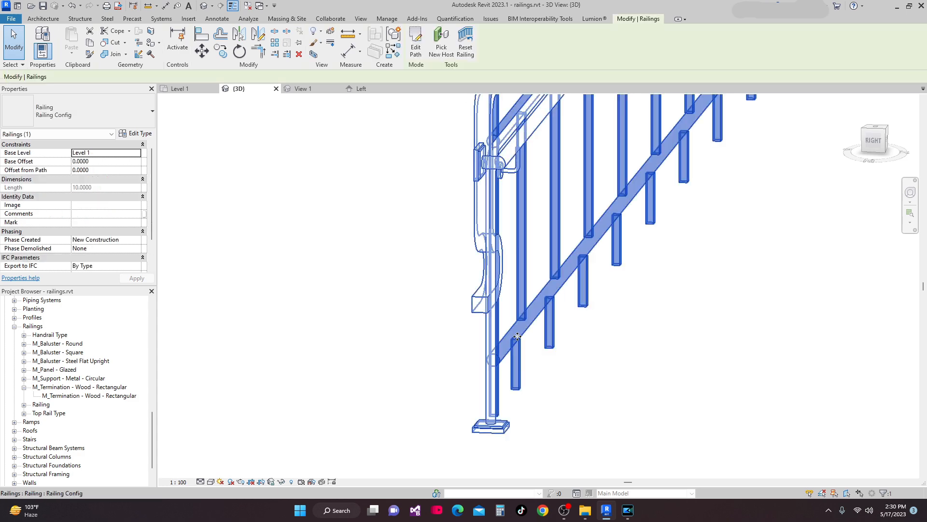
click(136, 133)
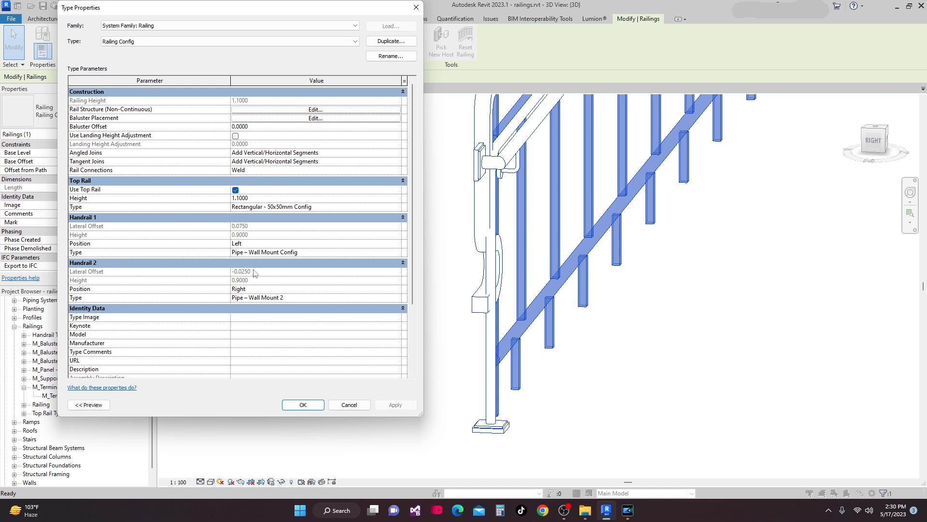
click(399, 298)
click(398, 297)
click(266, 118)
drag(265, 118, 240, 127)
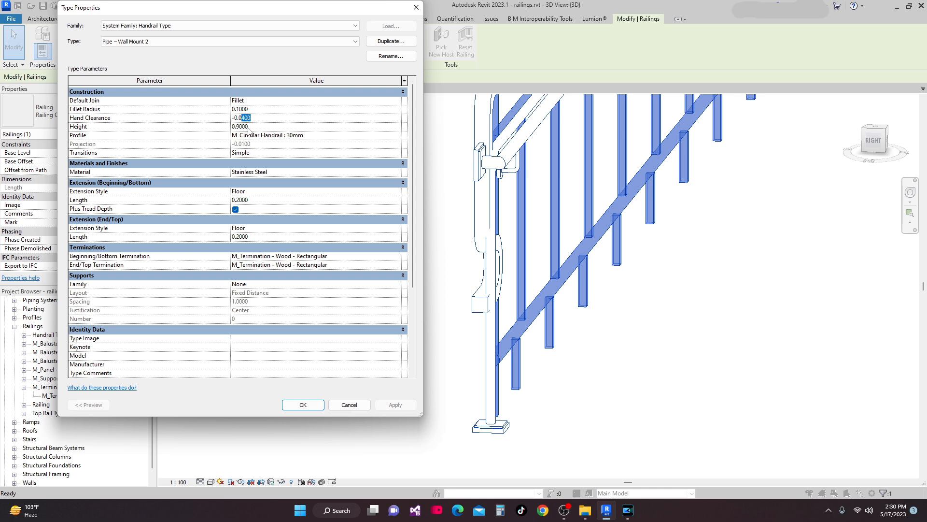
text(8)
click(395, 405)
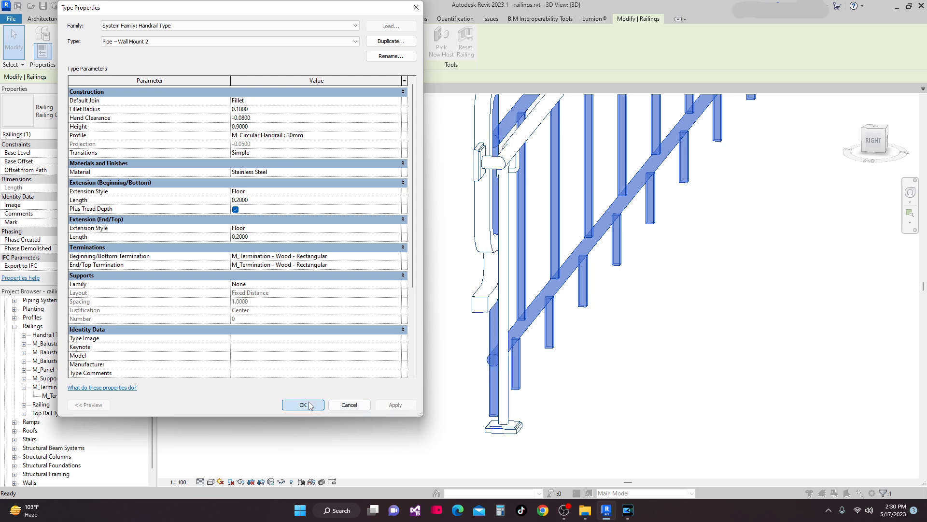
click(304, 405)
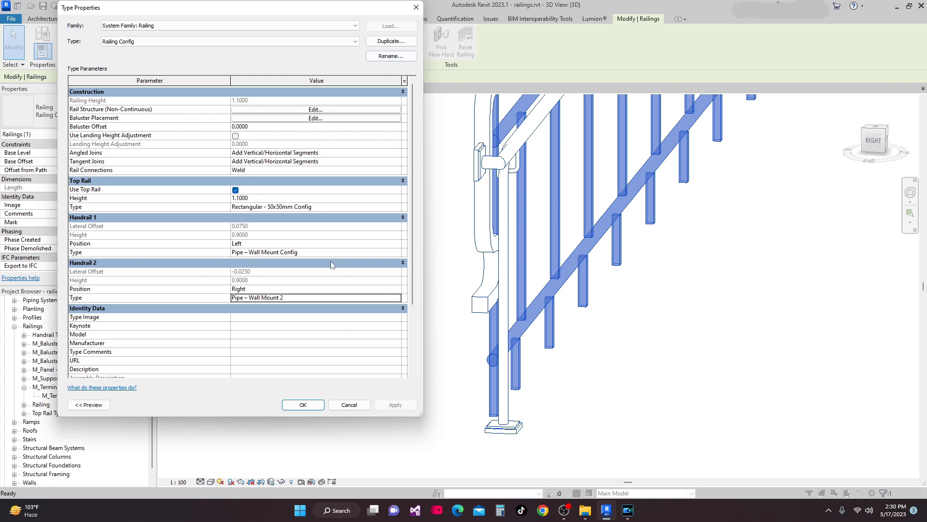
Reopen the Handrail 2 type and change its hand clearance to a positive 0.08
click(398, 297)
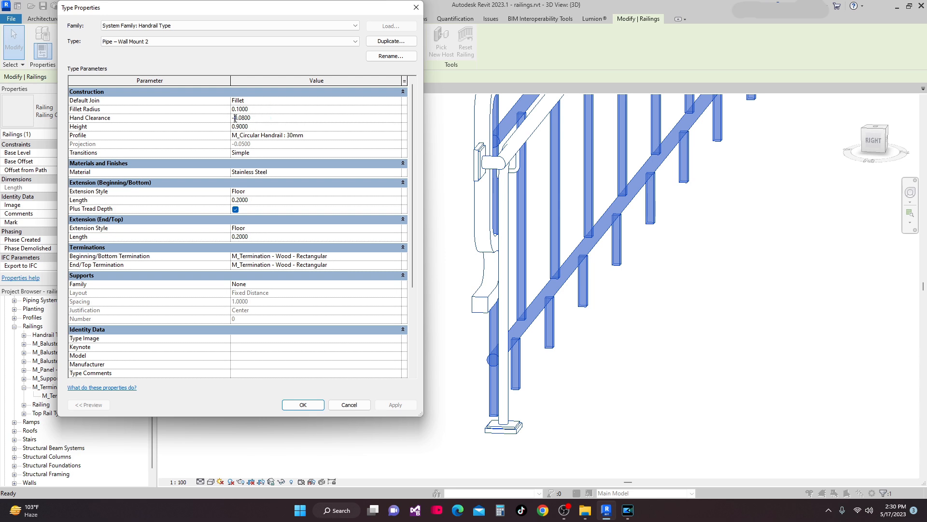
text(0)
click(395, 405)
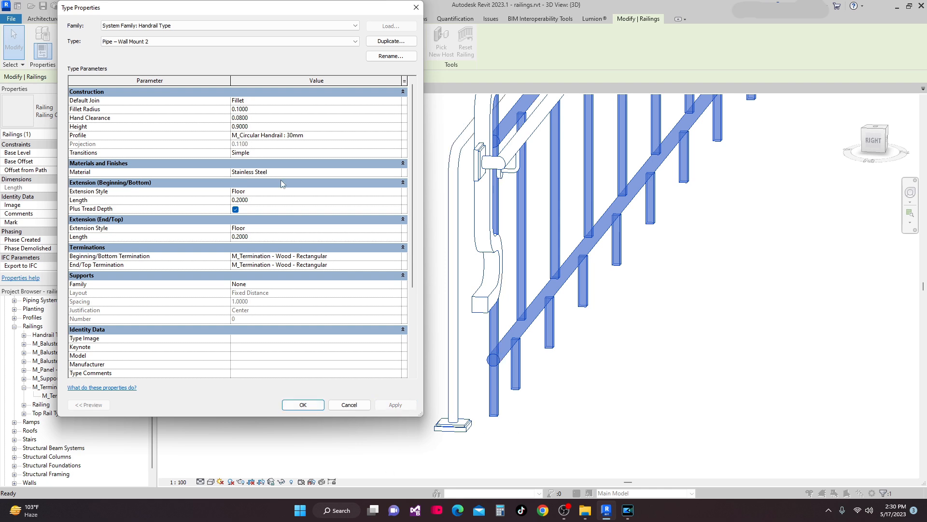
Reduce the hand clearance of the Handrail 2 type to 0.04 and accept both the handrail and railing type changes
click(254, 118)
drag(254, 118, 240, 130)
text(4)
click(395, 405)
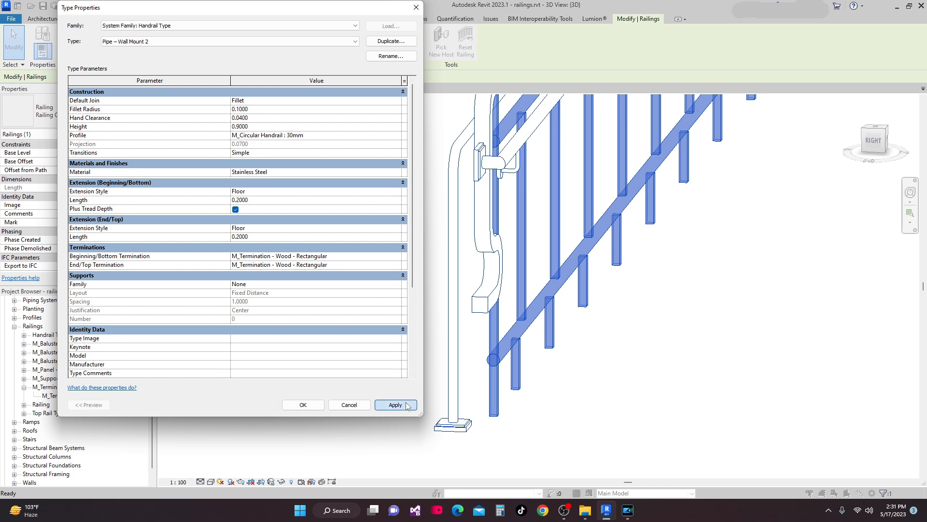
click(316, 409)
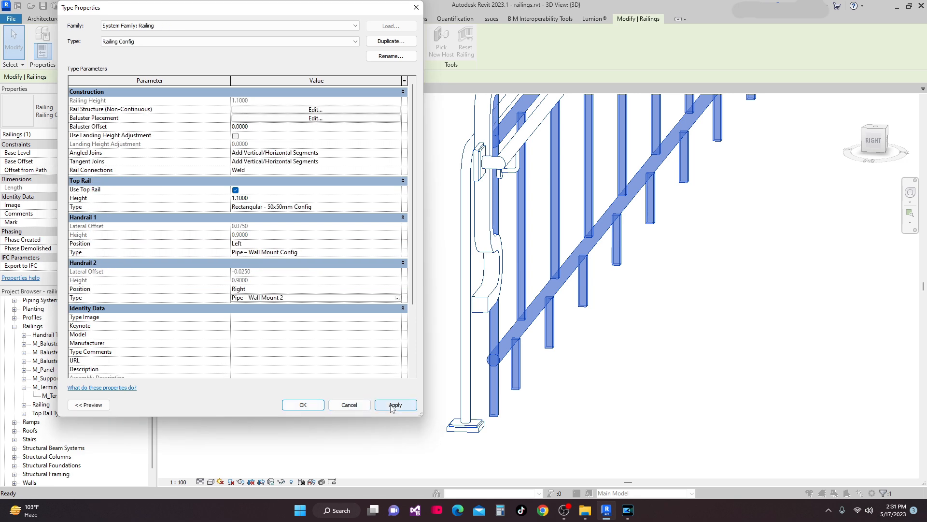
click(303, 405)
Set the hand clearance of the Pipe – Wall Mount 2 type to 0.05, accept the railing type, and check the railing in the model
scroll(528, 404, down, 3)
shift+middle_drag(593, 423, 642, 390)
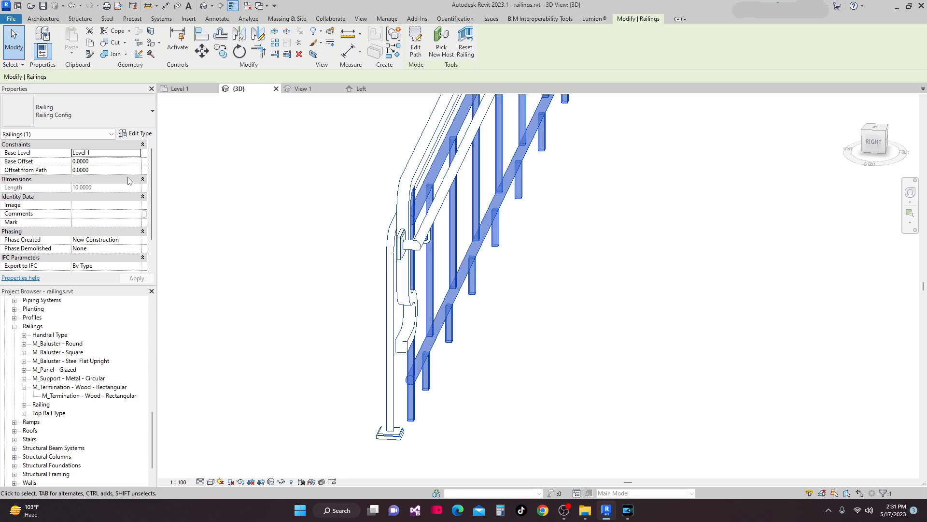
click(141, 134)
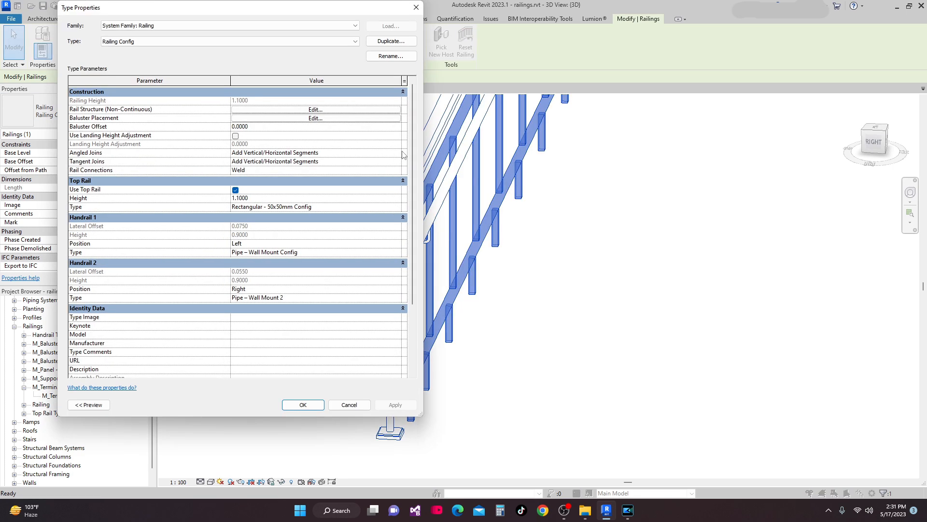
click(395, 300)
click(398, 297)
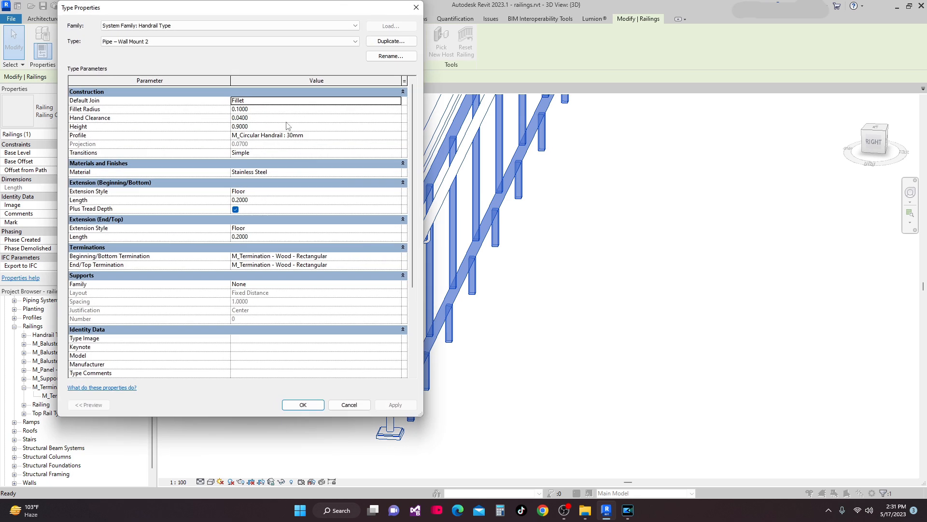
click(252, 117)
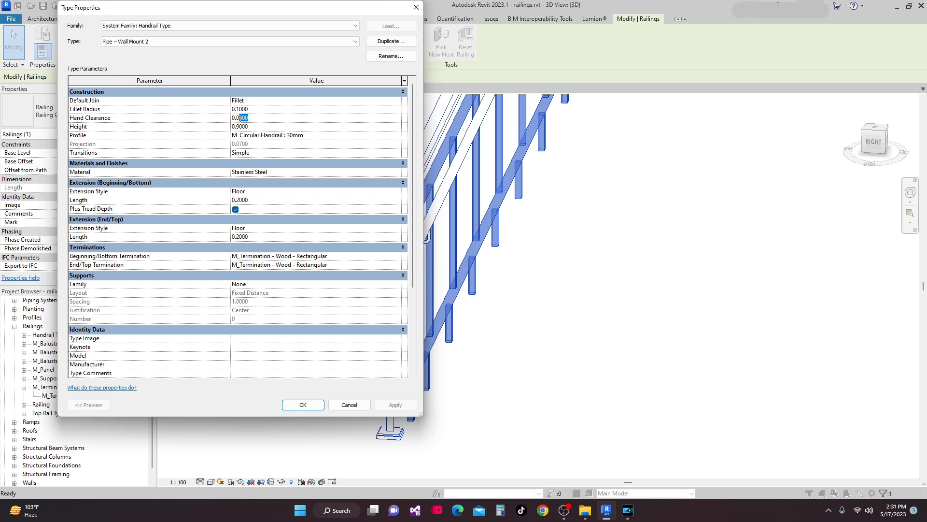
text(5)
click(395, 405)
click(303, 405)
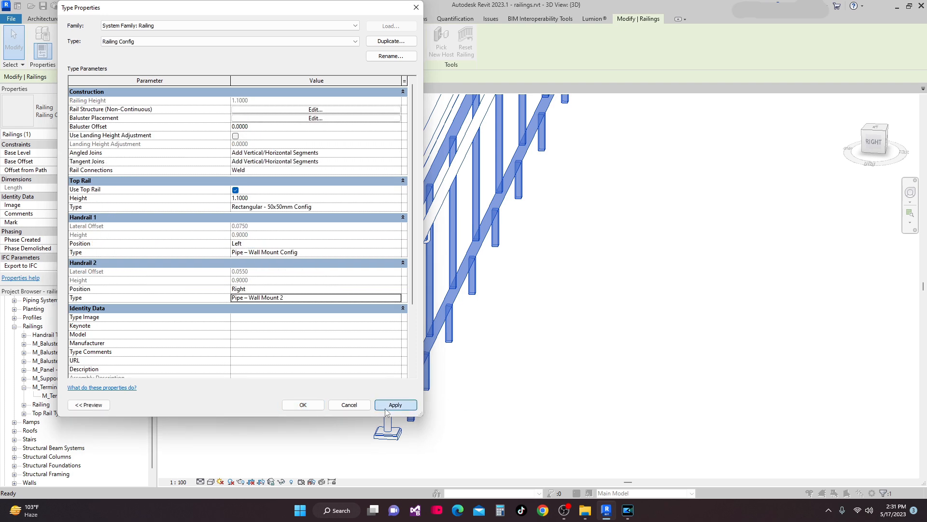
click(301, 404)
middle_drag(512, 434, 448, 389)
middle_drag(447, 389, 526, 410)
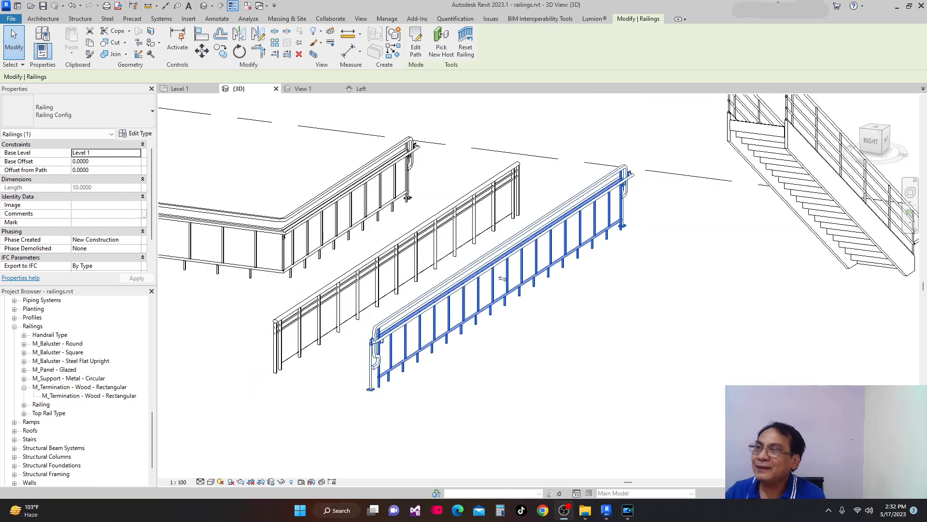